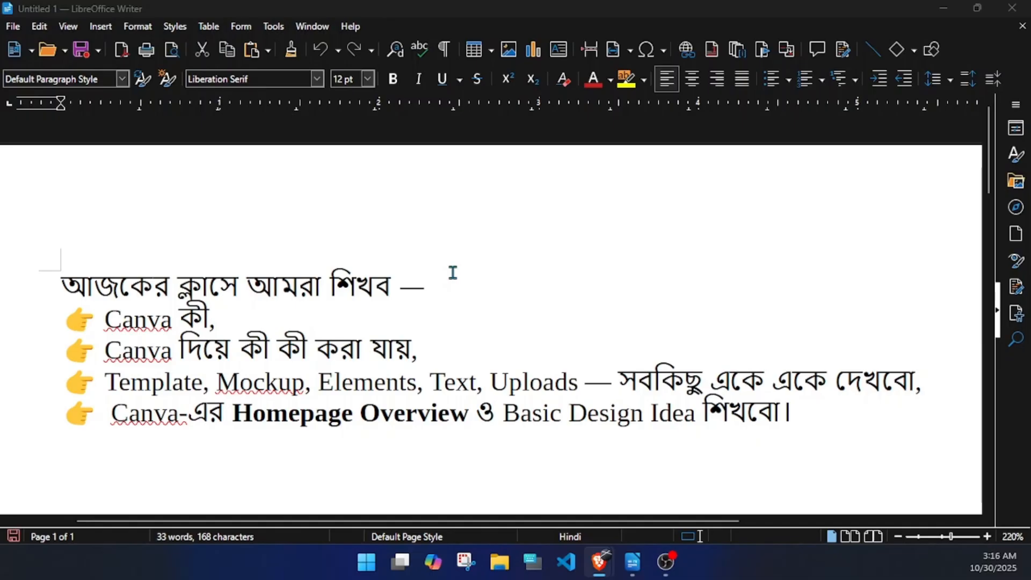
pyautogui.scroll(-3, 453, 272)
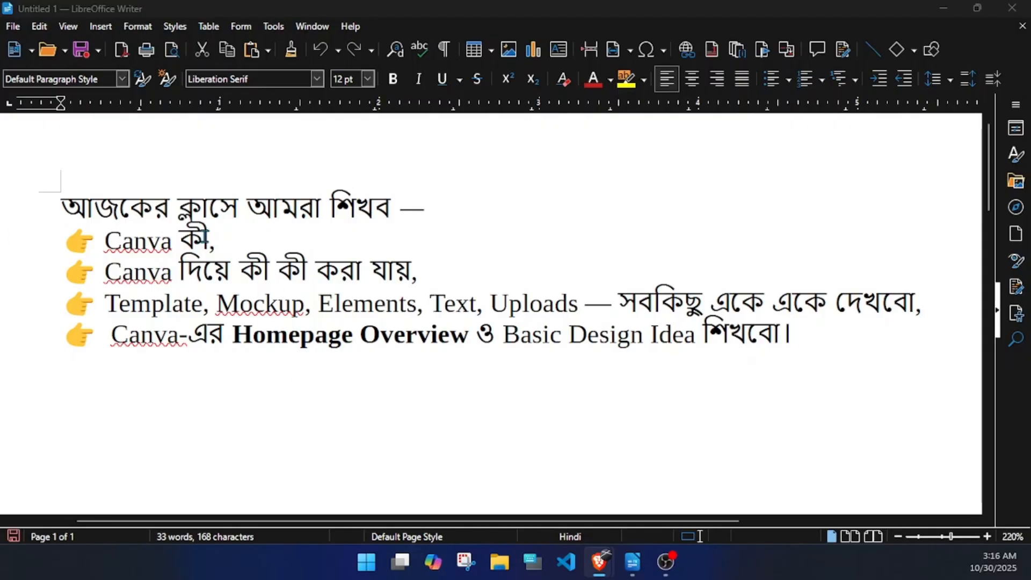
pyautogui.click(230, 231)
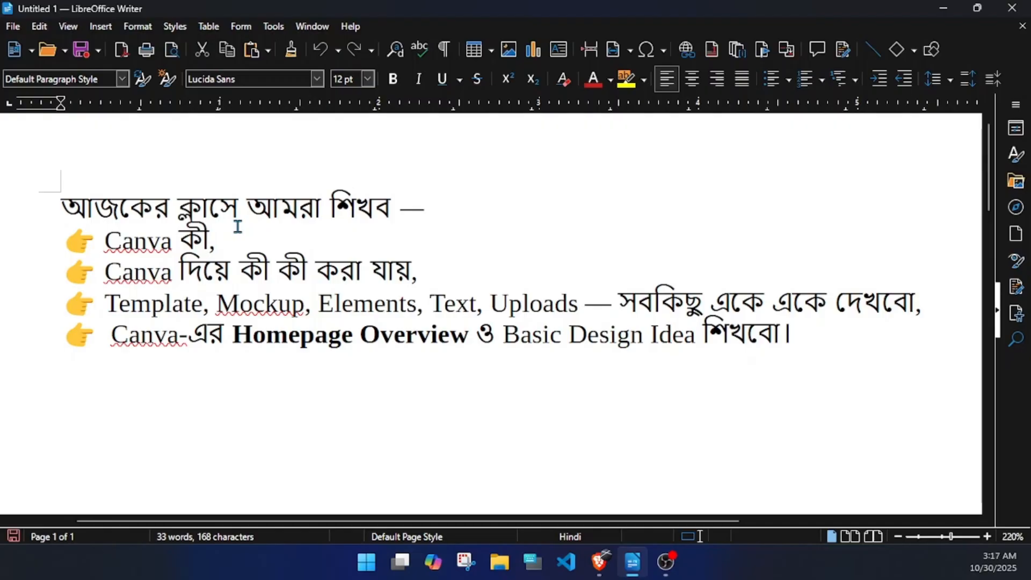
pyautogui.scroll(-3, 244, 226)
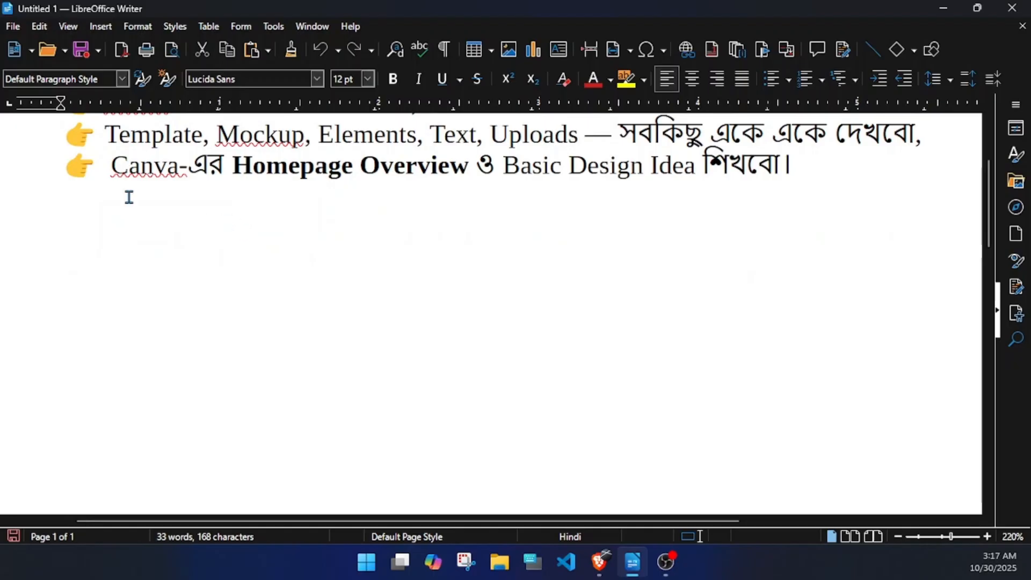
pyautogui.scroll(3, 129, 197)
pyautogui.scroll(2, 51, 196)
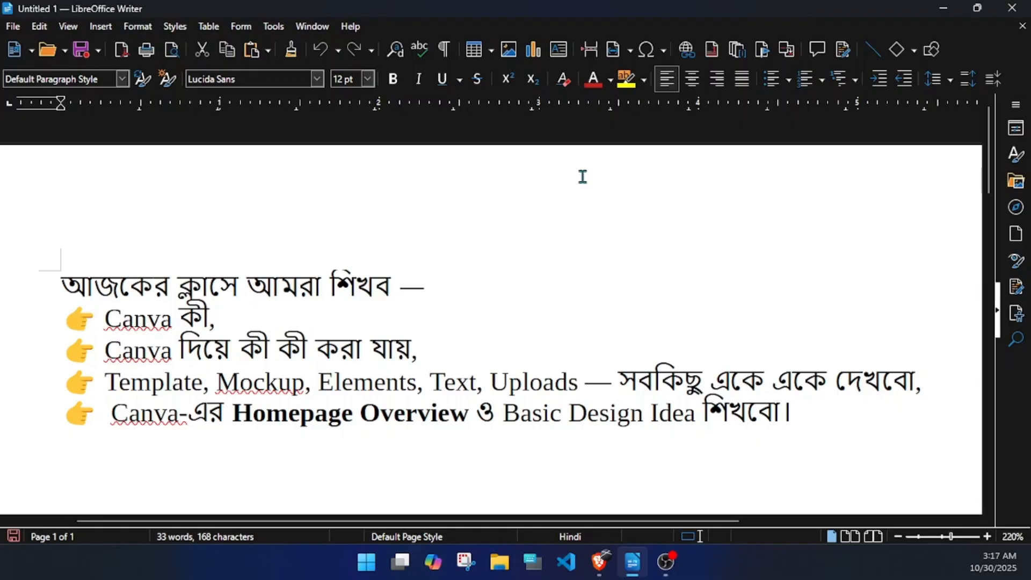
pyautogui.click(544, 337)
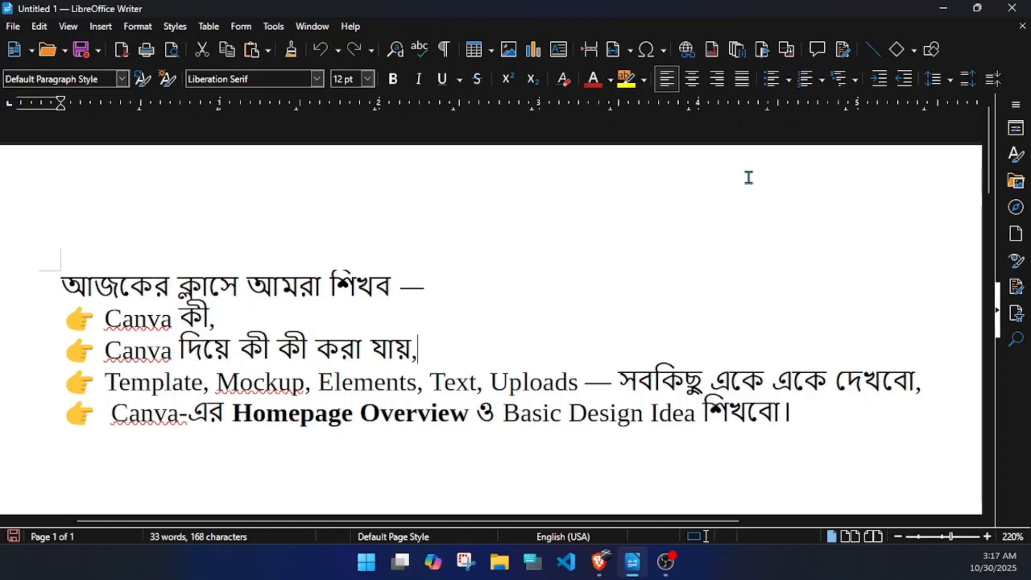
# Switch to the Brave browser, load canva.com and dismiss the keynote announcement banner on the Canva home page.
pyautogui.click(944, 10)
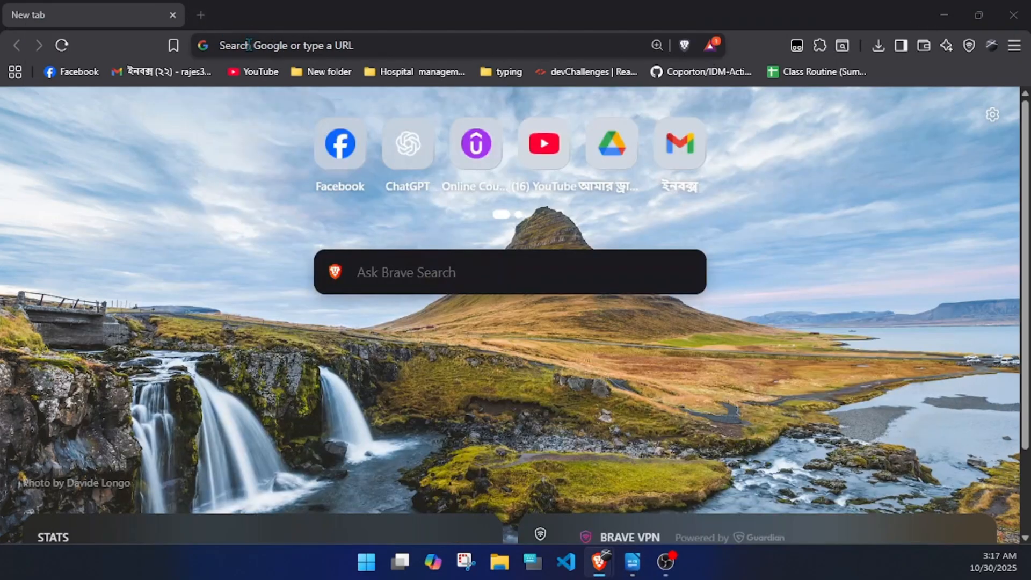
pyautogui.click(249, 46)
pyautogui.write('can')
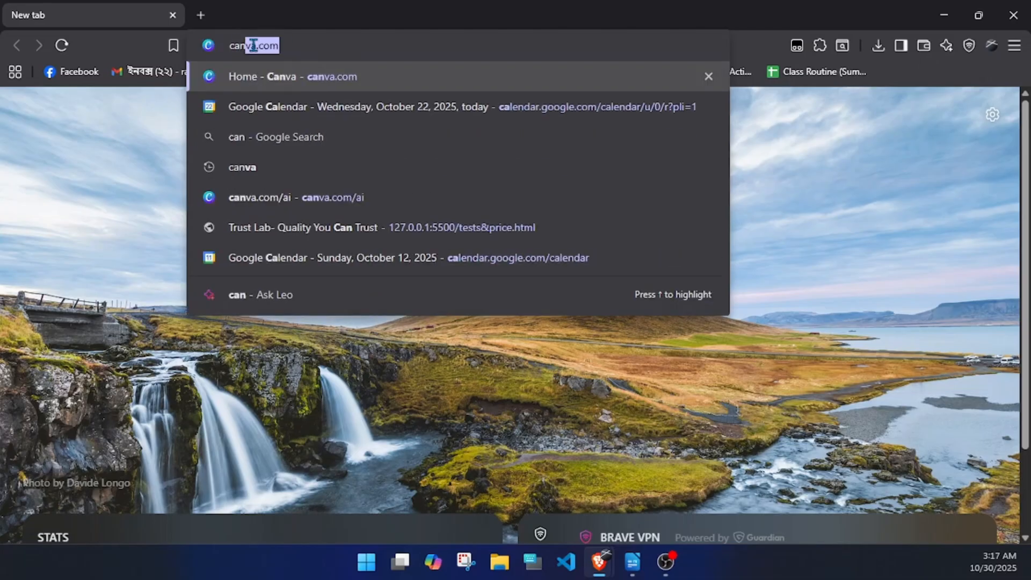
pyautogui.write('va.com')
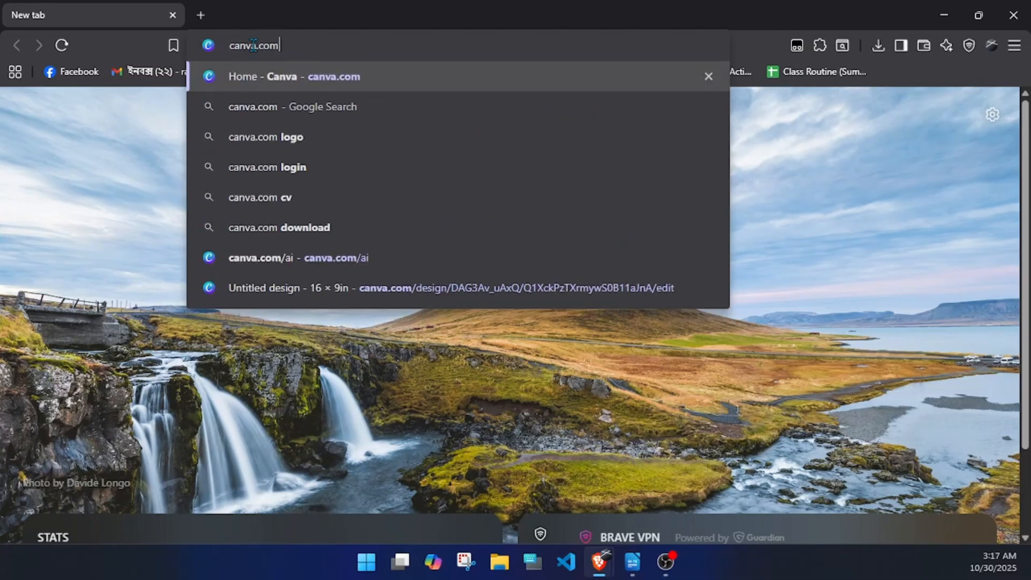
pyautogui.press('Return')
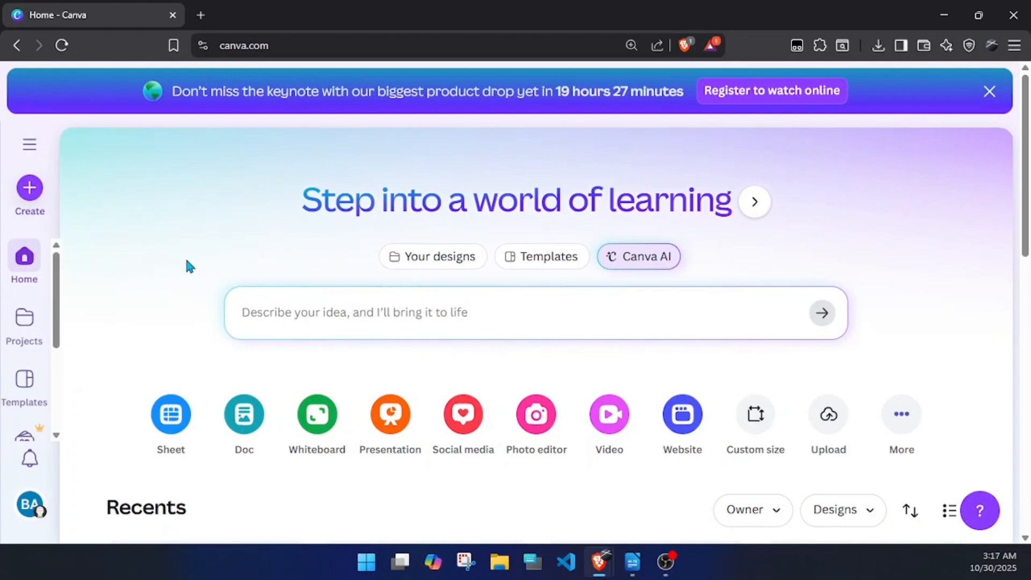
pyautogui.click(990, 91)
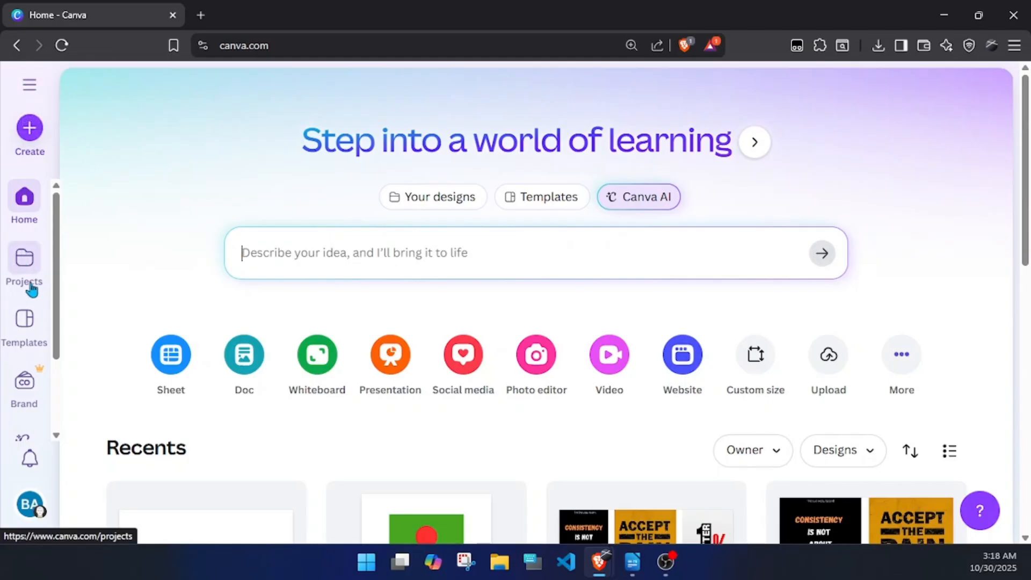
pyautogui.scroll(-2, 16, 333)
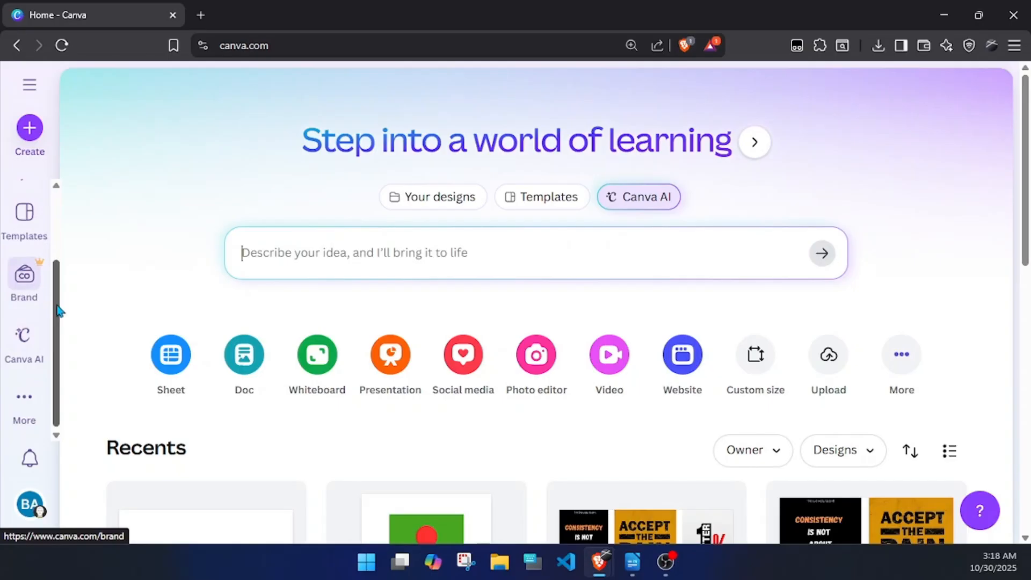
pyautogui.click(32, 398)
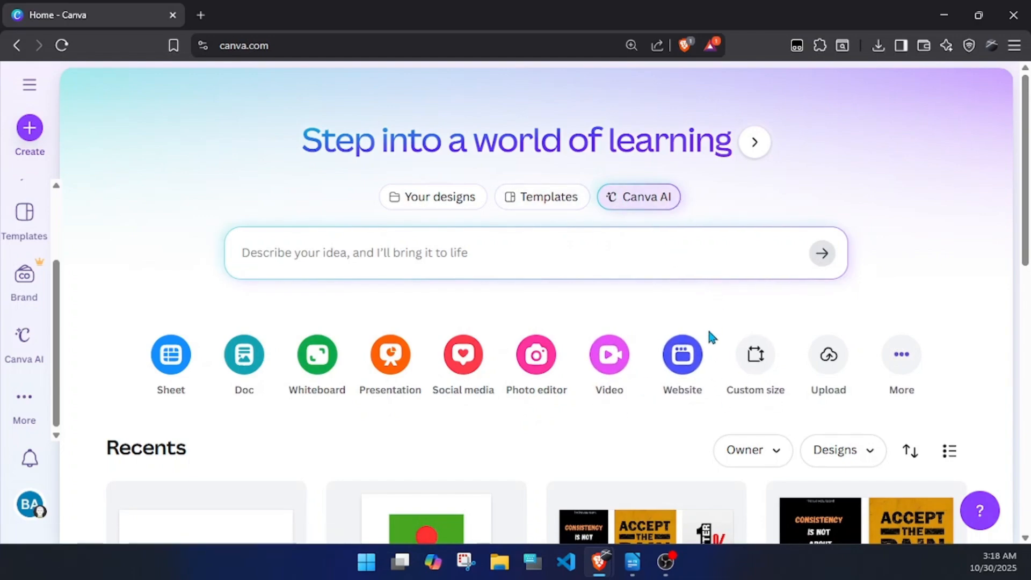
pyautogui.scroll(-2, 763, 324)
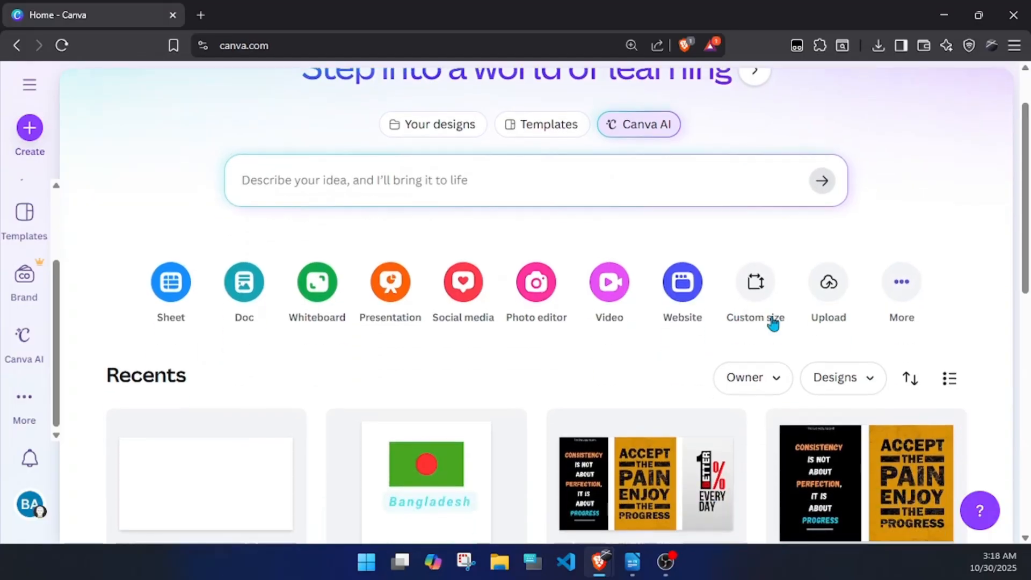
pyautogui.scroll(2, 790, 285)
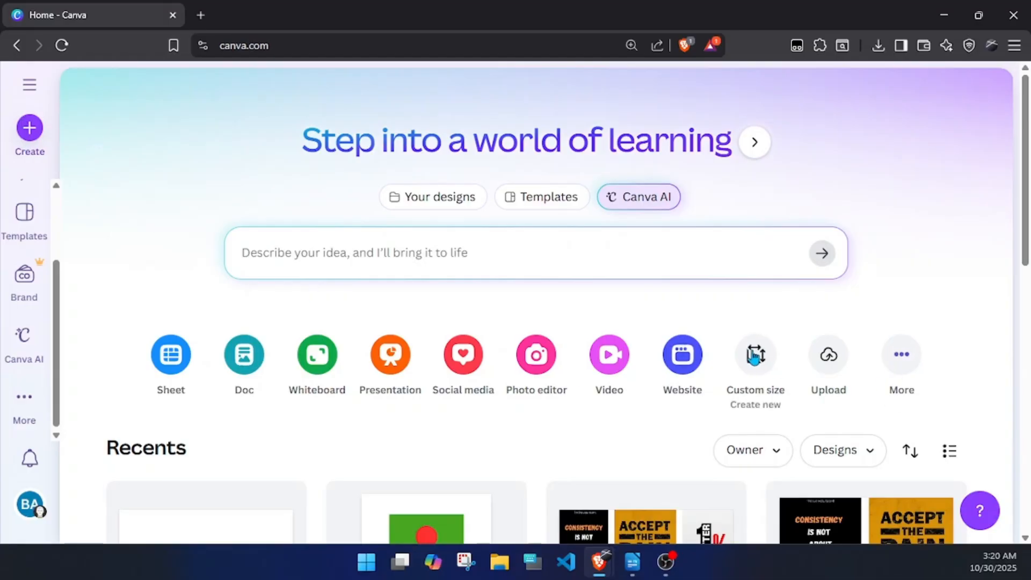
# Create a new custom-size design 1080 px wide and 1080 px high.
pyautogui.click(754, 355)
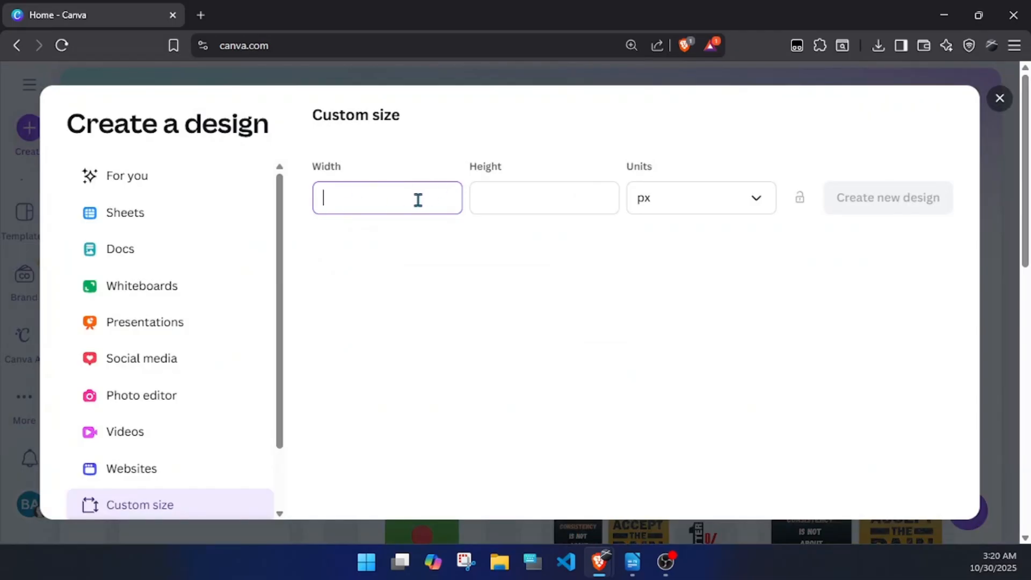
pyautogui.write('1080')
pyautogui.click(584, 189)
pyautogui.write('1080')
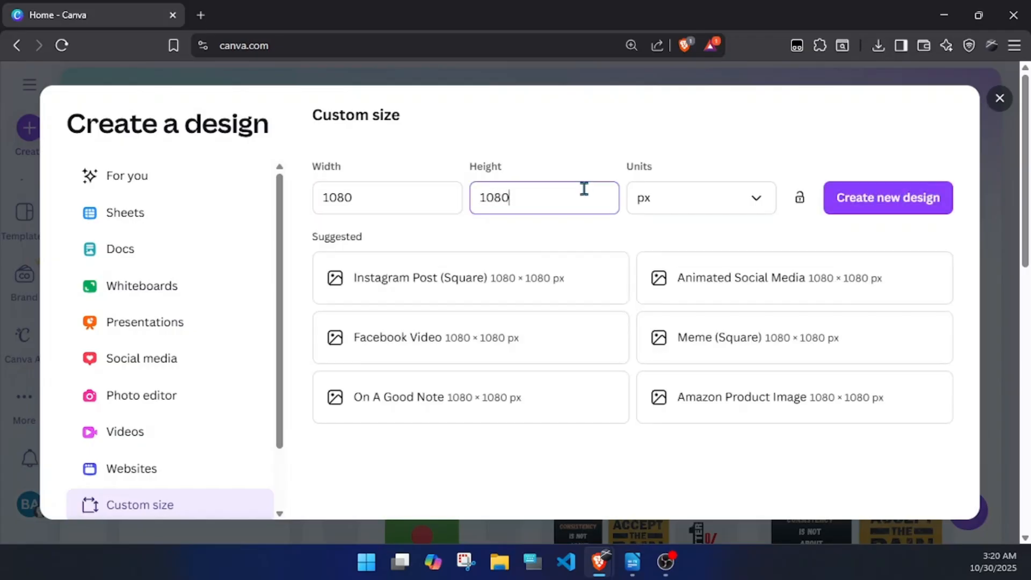
pyautogui.click(854, 214)
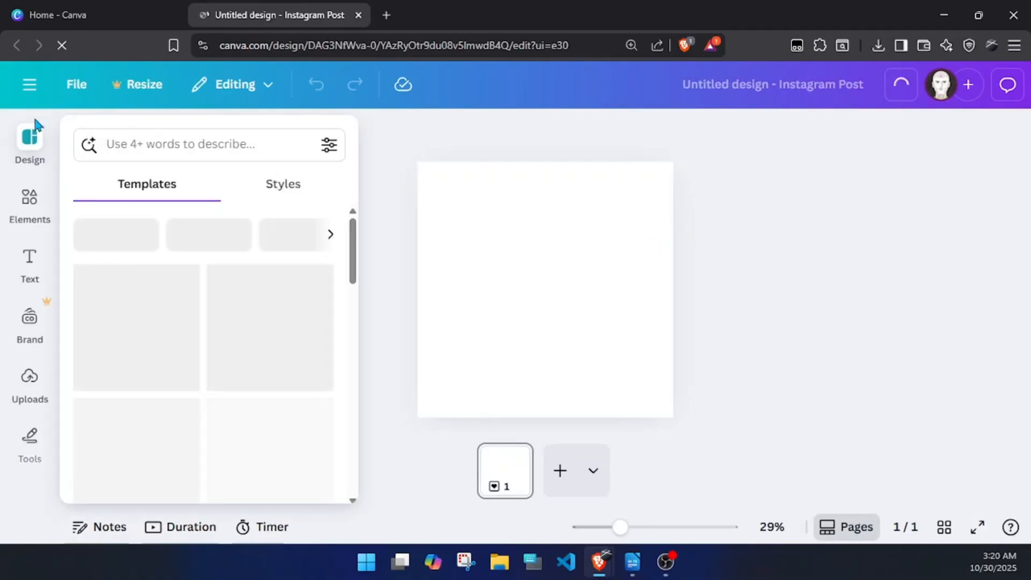
# Look through the suggested, premium and general design templates, and check which other tool sections the editor offers.
pyautogui.scroll(-2, 206, 269)
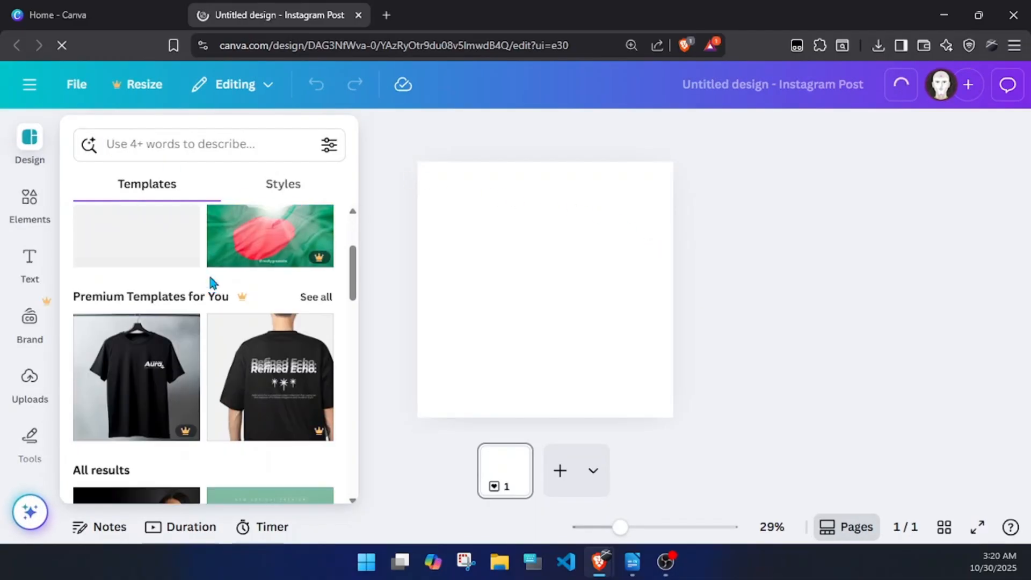
pyautogui.scroll(-2, 221, 296)
pyautogui.scroll(3, 312, 311)
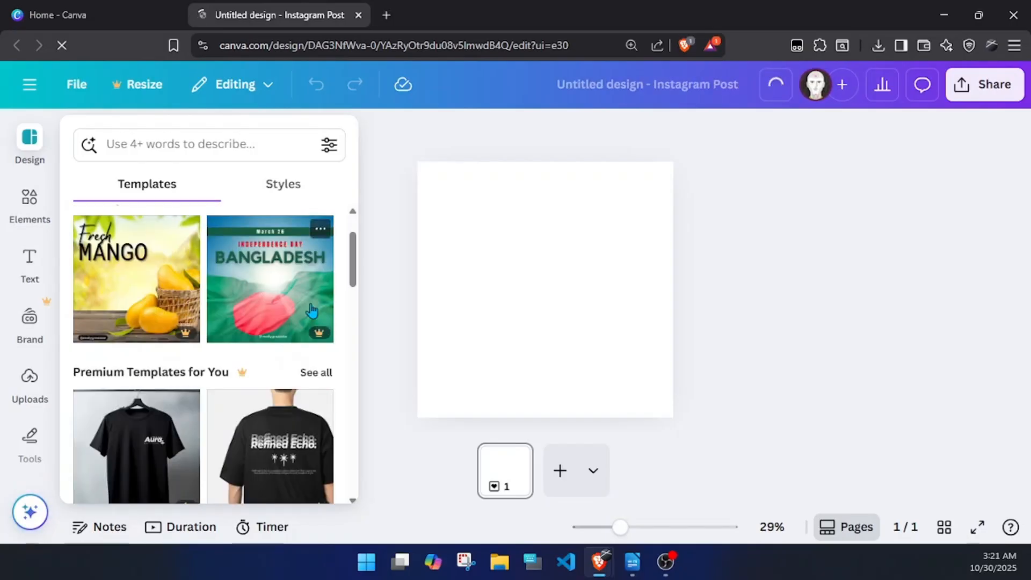
pyautogui.moveTo(320, 336)
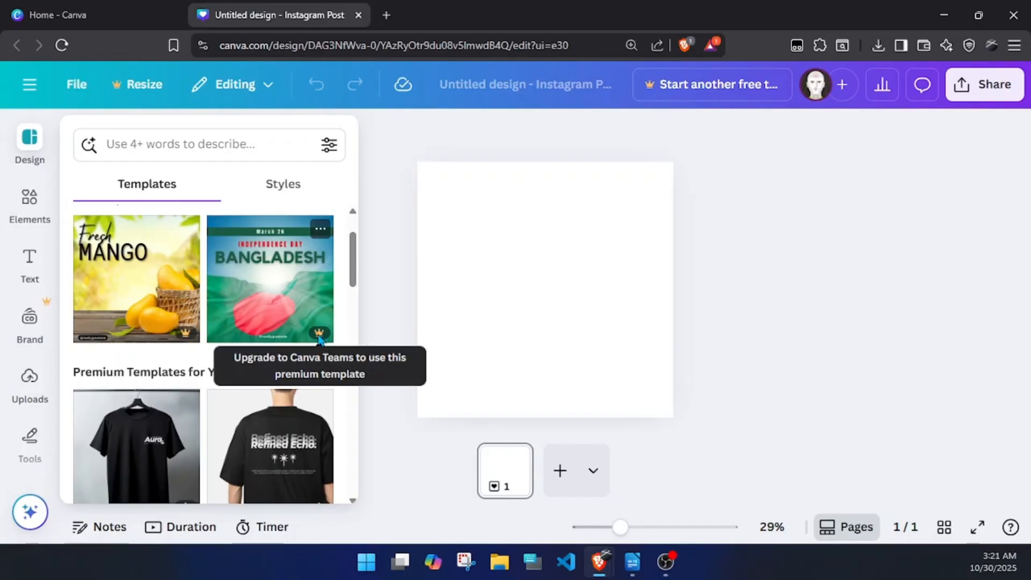
pyautogui.scroll(-5, 318, 338)
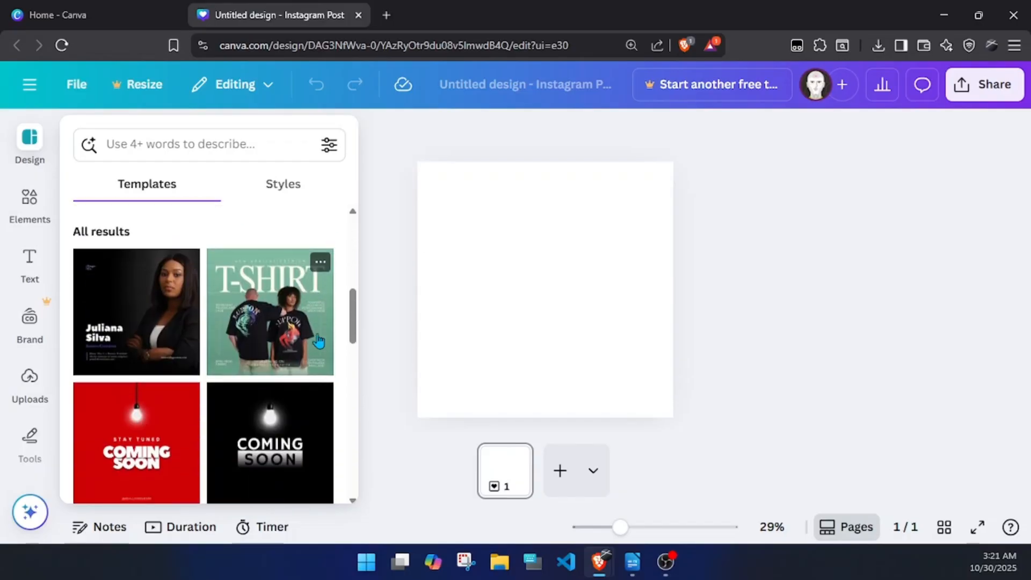
pyautogui.scroll(-2, 318, 339)
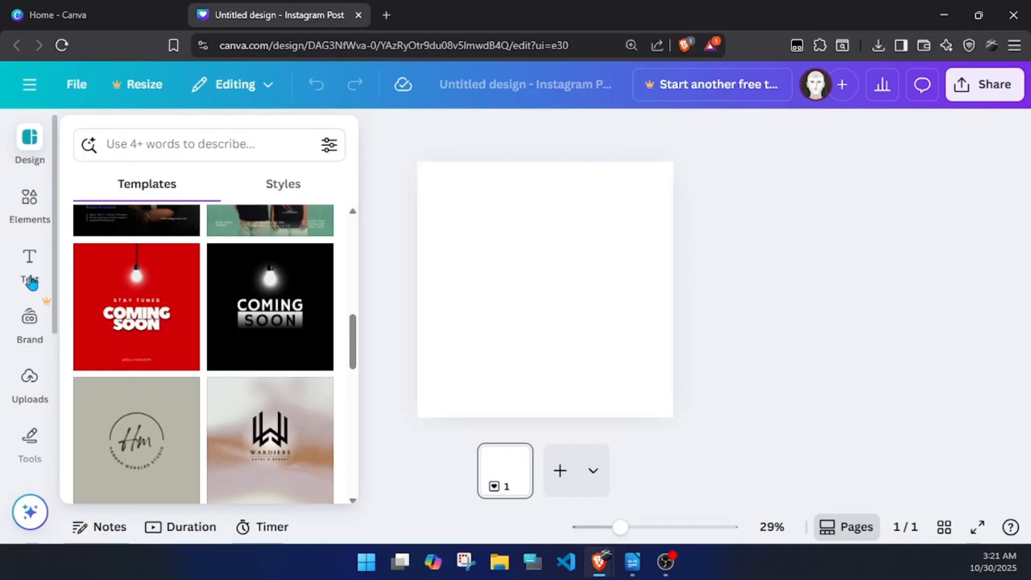
pyautogui.scroll(-3, 29, 277)
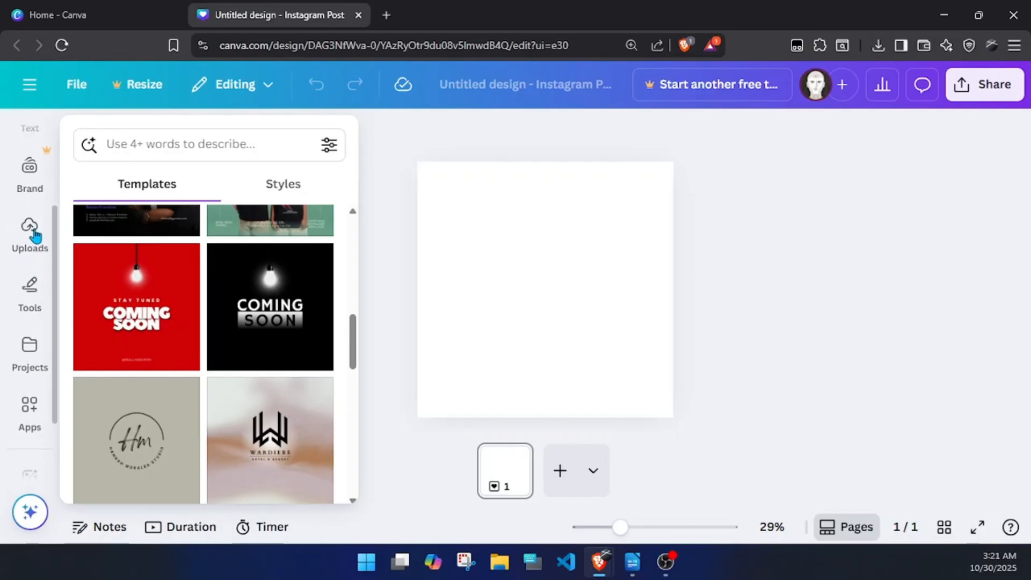
pyautogui.scroll(3, 34, 234)
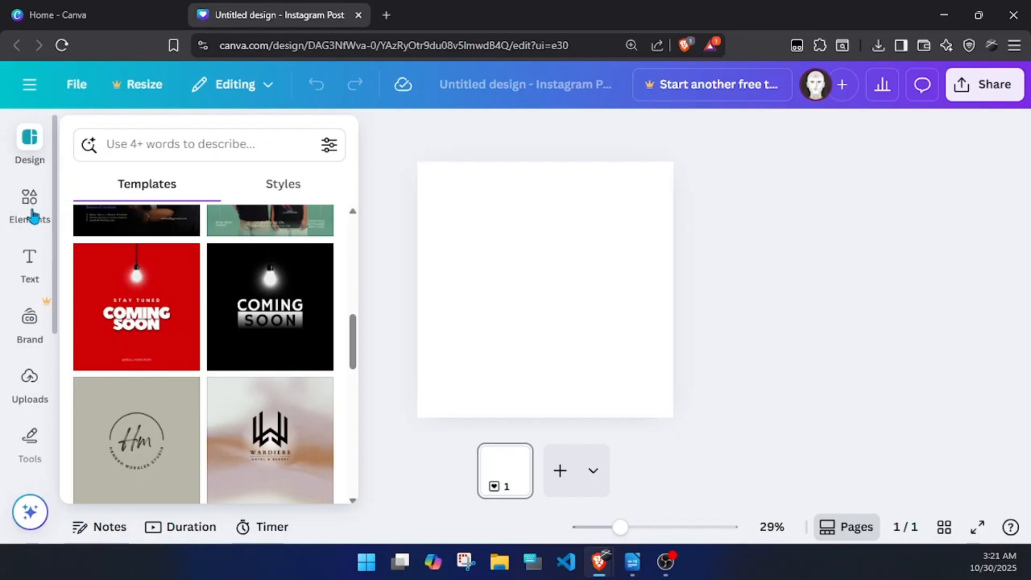
# Browse the Elements library and add the recently used rectangle shape to the blank page.
pyautogui.click(33, 215)
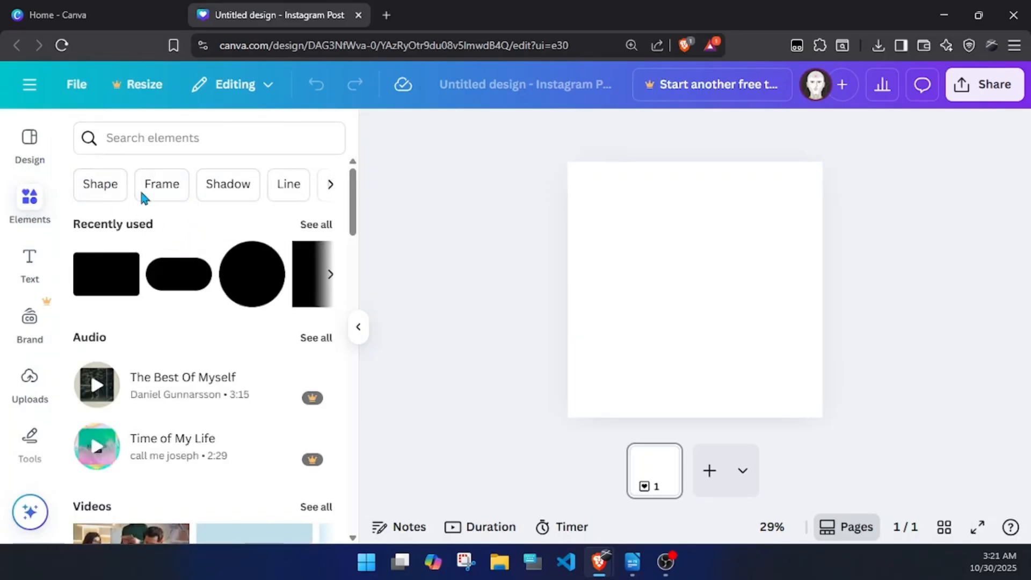
pyautogui.click(330, 184)
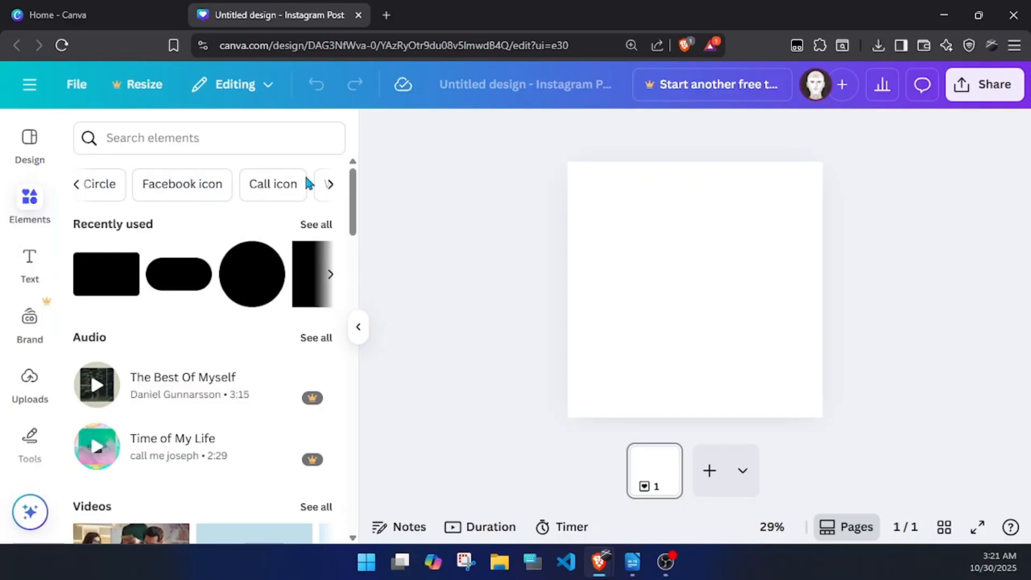
pyautogui.scroll(-7, 306, 210)
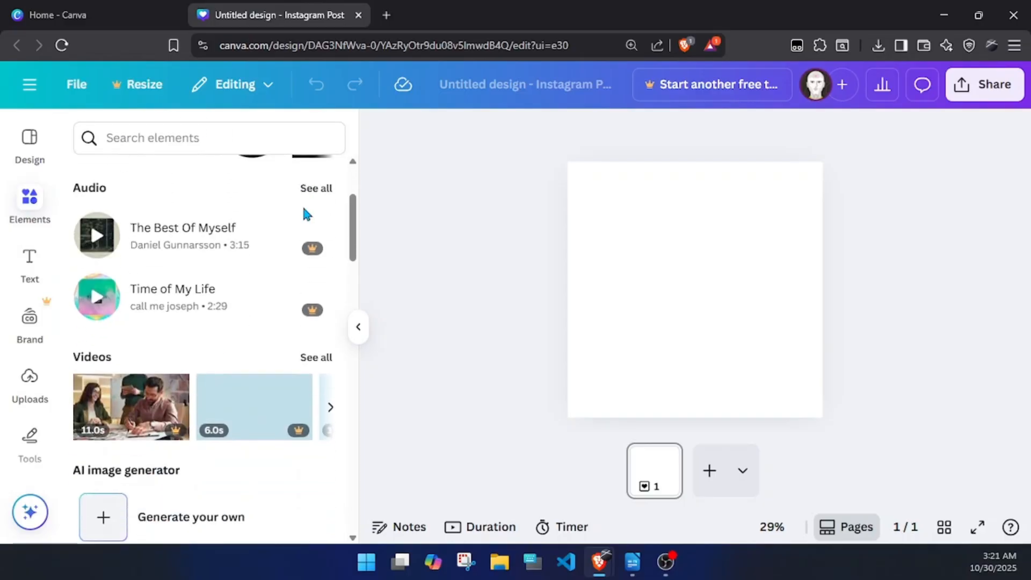
pyautogui.scroll(7, 303, 212)
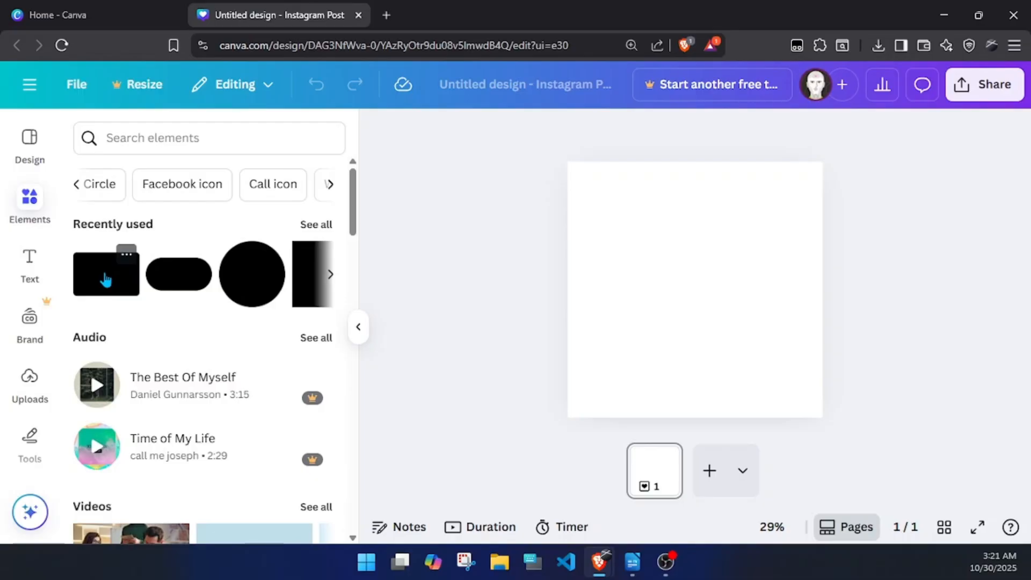
pyautogui.click(102, 279)
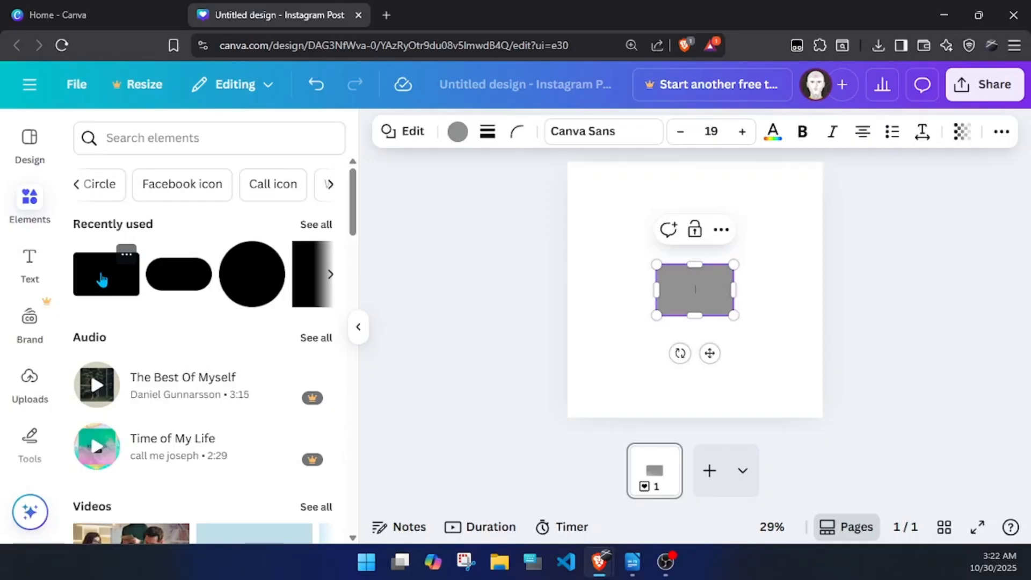
# Move the rectangle toward the page's left edge and enlarge it proportionally to about half the page width.
pyautogui.moveTo(712, 302); pyautogui.dragTo(697, 278)
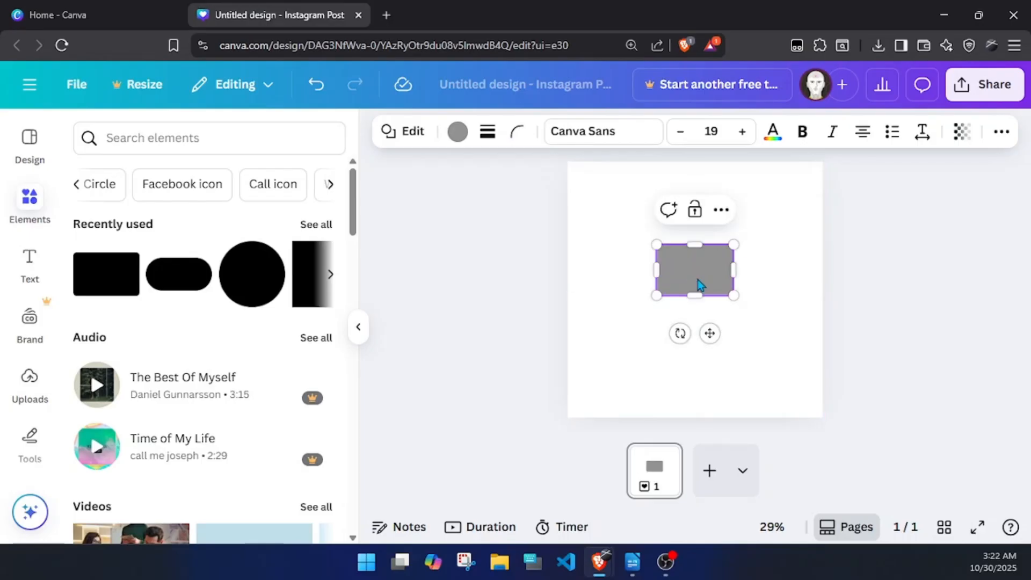
pyautogui.doubleClick(698, 292)
pyautogui.moveTo(710, 333); pyautogui.dragTo(651, 339)
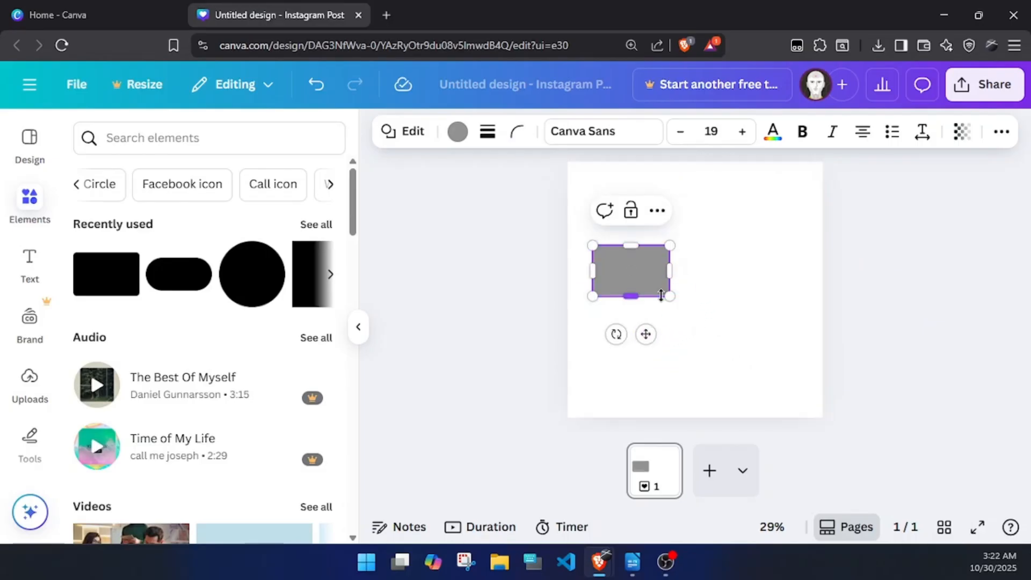
pyautogui.moveTo(670, 296); pyautogui.dragTo(735, 324)
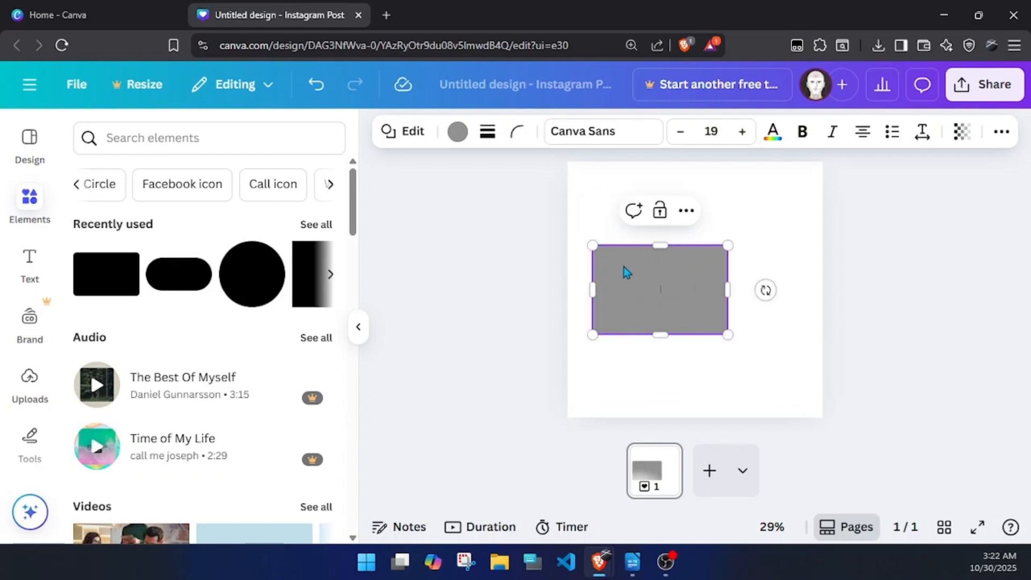
# Reposition the enlarged rectangle so it is centred horizontally and sits slightly above the middle of the page.
pyautogui.moveTo(624, 272); pyautogui.dragTo(657, 249)
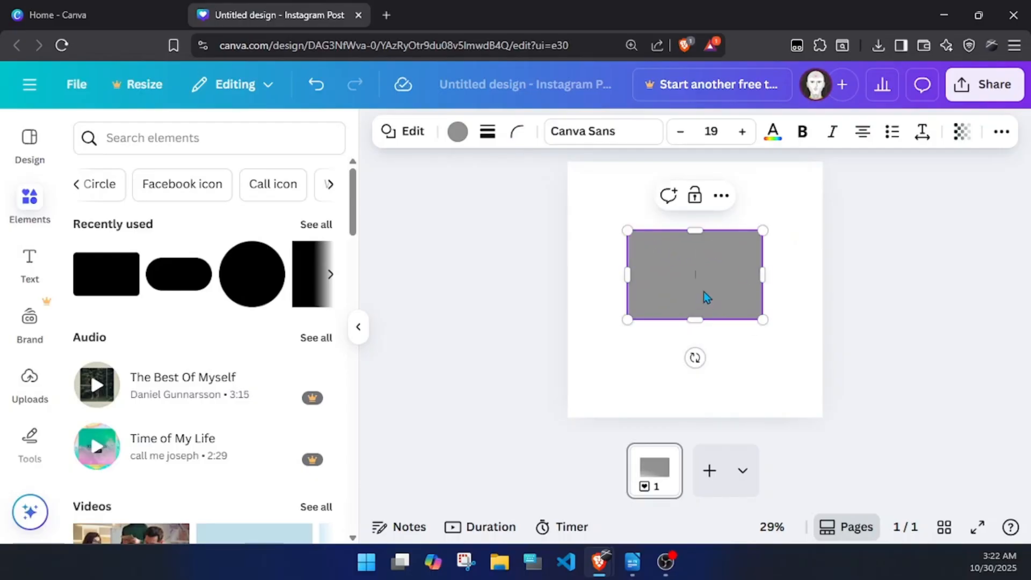
pyautogui.moveTo(707, 297); pyautogui.dragTo(700, 241)
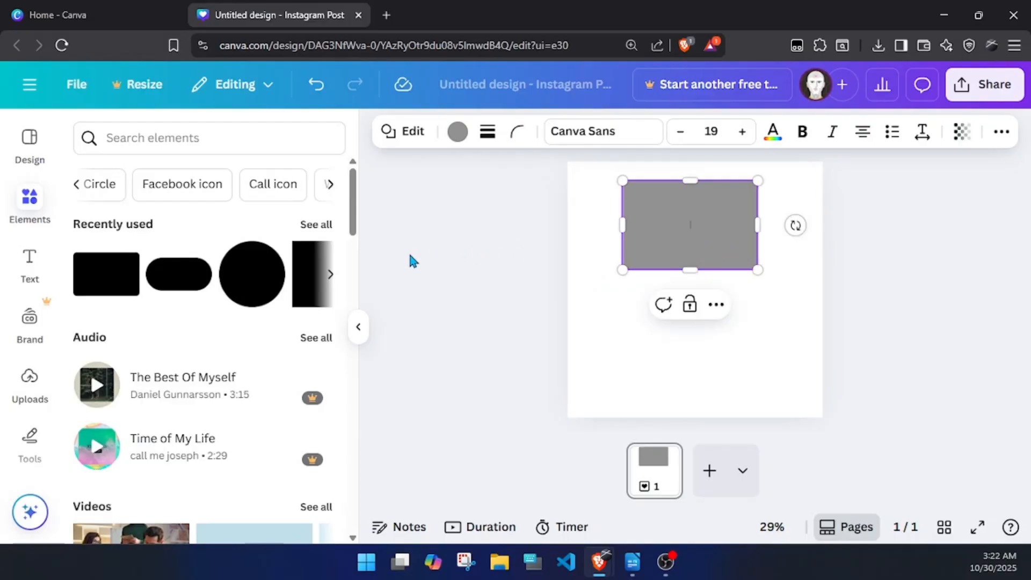
pyautogui.doubleClick(637, 232)
pyautogui.moveTo(675, 208); pyautogui.dragTo(681, 242)
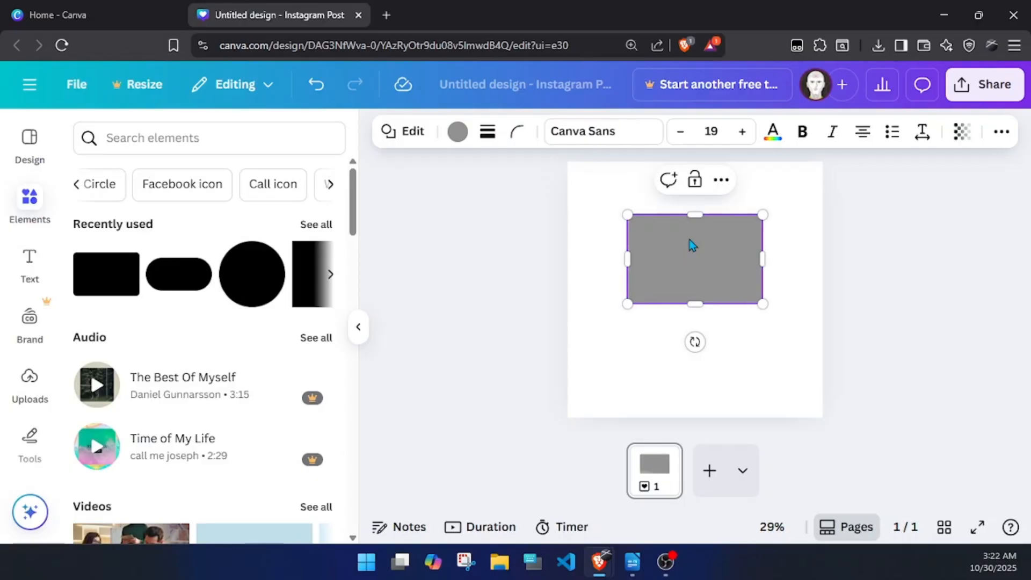
# Move the rectangle slightly higher on the page and look through the document, solid and gradient colours available for its fill.
pyautogui.moveTo(693, 258); pyautogui.dragTo(714, 239)
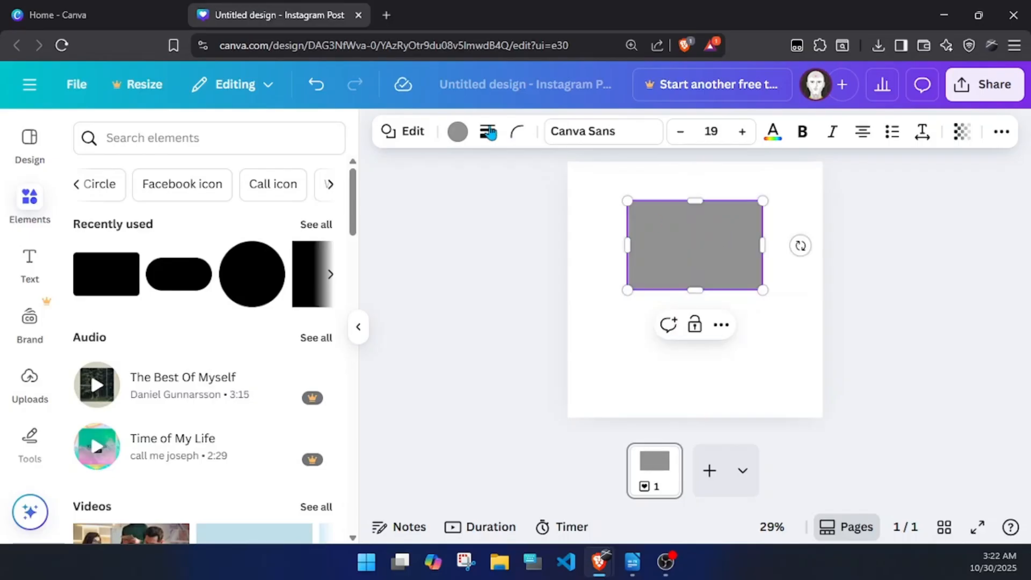
pyautogui.click(458, 132)
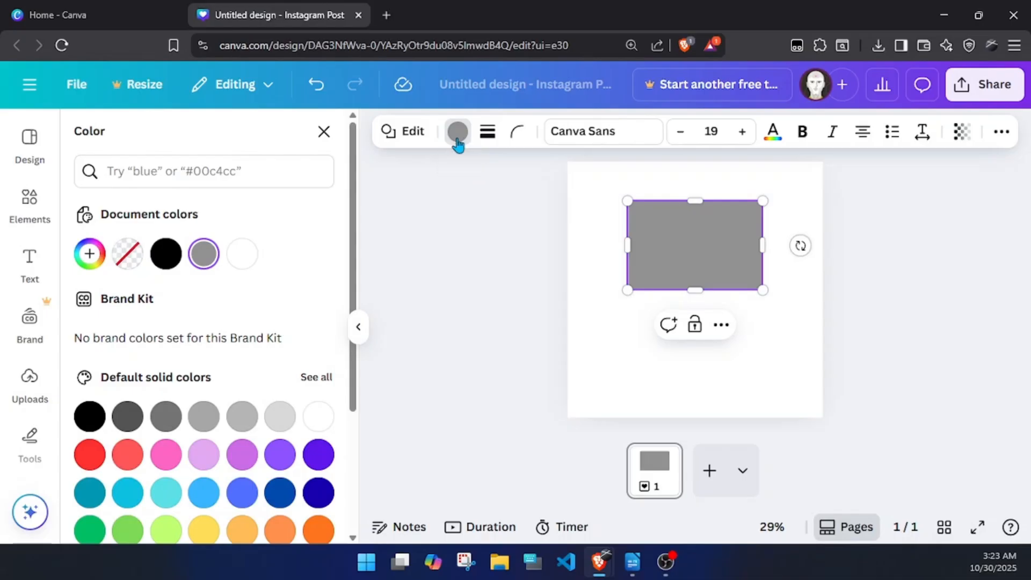
pyautogui.click(458, 137)
pyautogui.click(458, 132)
pyautogui.scroll(-3, 281, 290)
pyautogui.scroll(3, 285, 288)
pyautogui.scroll(-3, 286, 288)
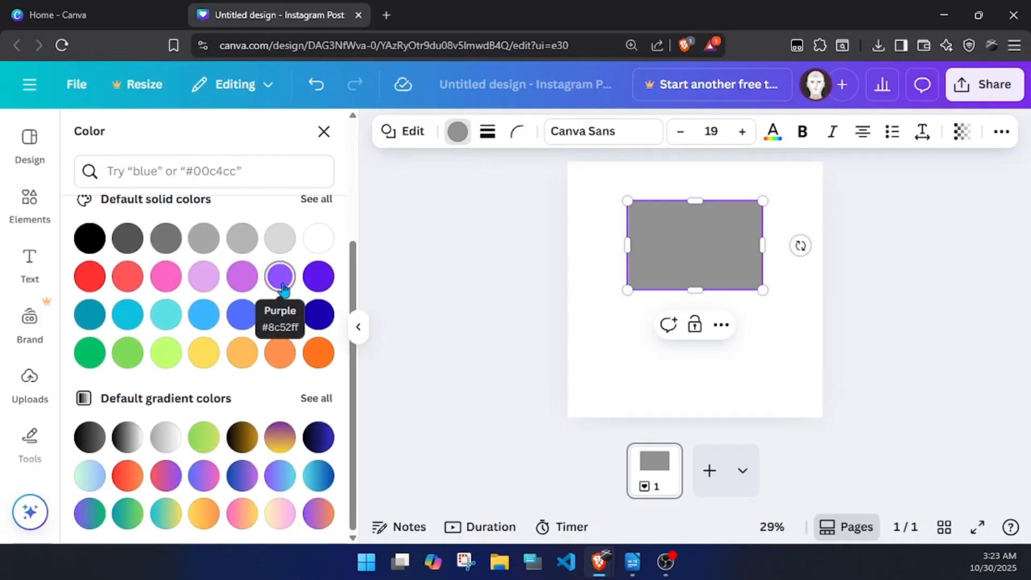
pyautogui.scroll(3, 284, 290)
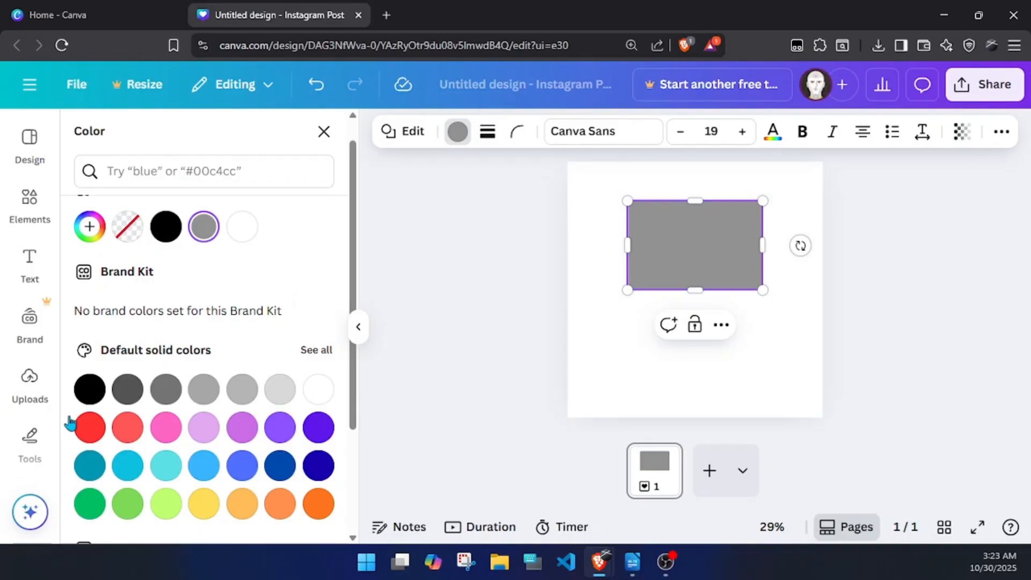
pyautogui.scroll(-2, 152, 403)
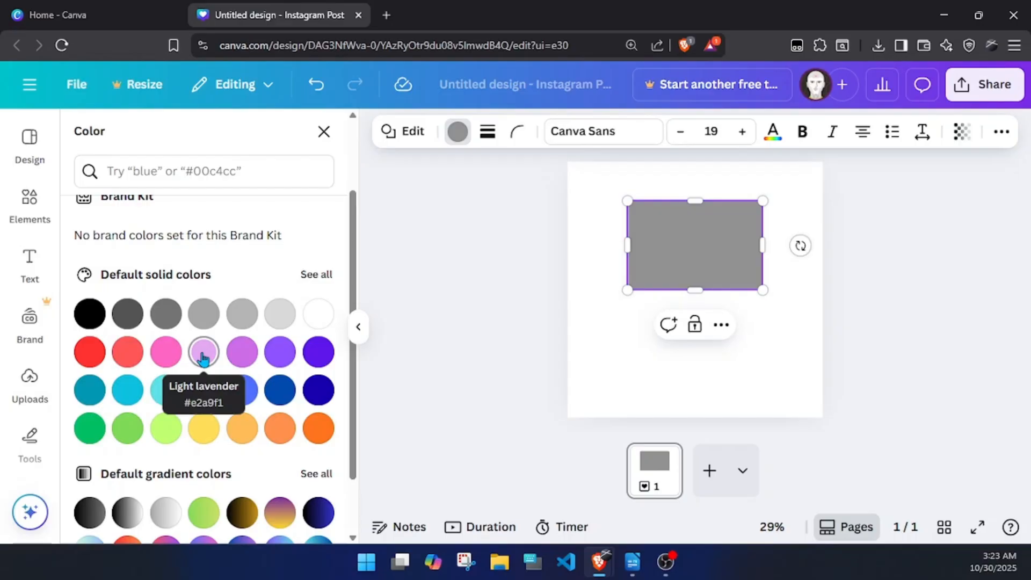
pyautogui.scroll(-1, 212, 354)
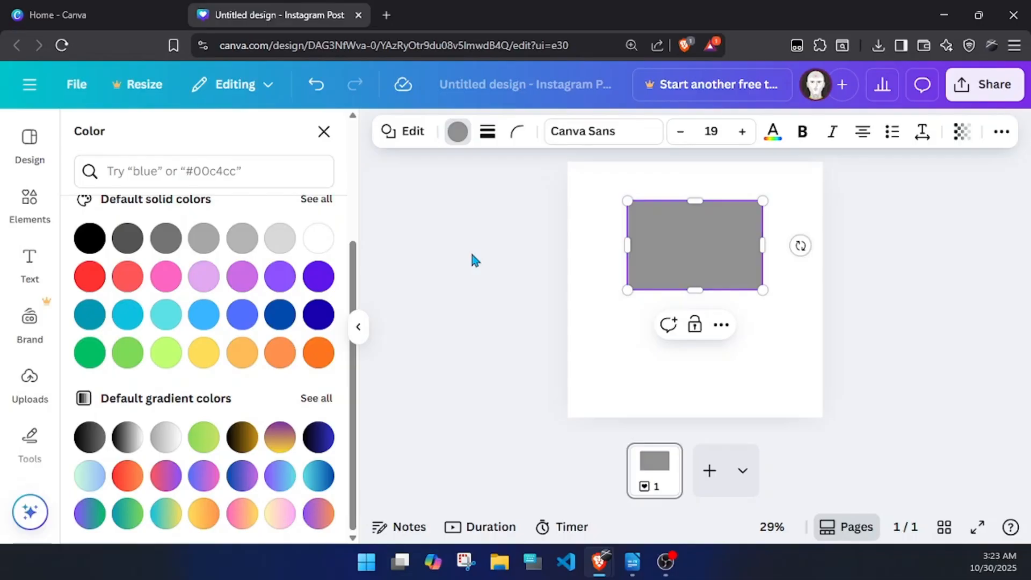
pyautogui.scroll(3, 230, 339)
pyautogui.scroll(-3, 230, 338)
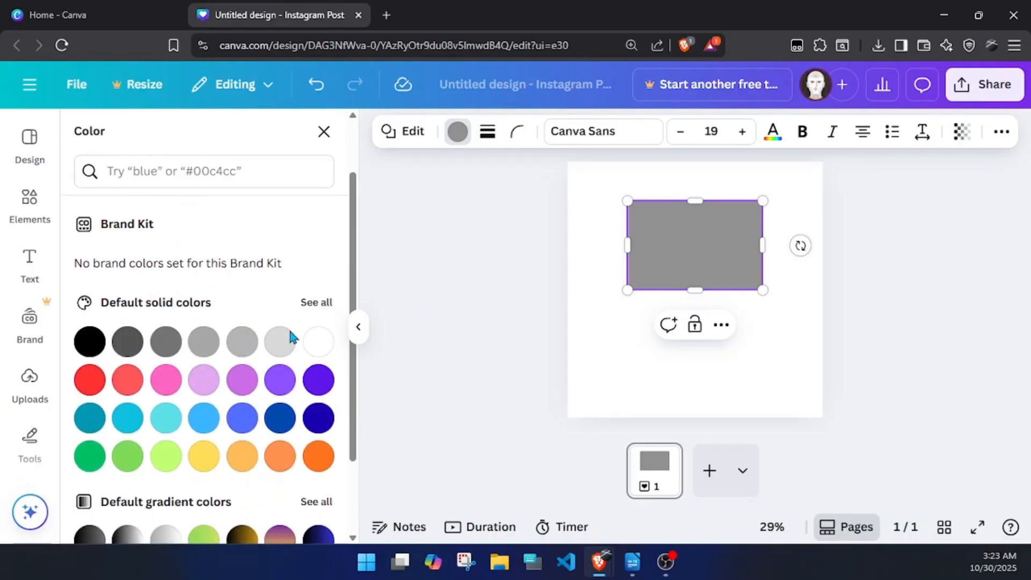
pyautogui.scroll(3, 275, 337)
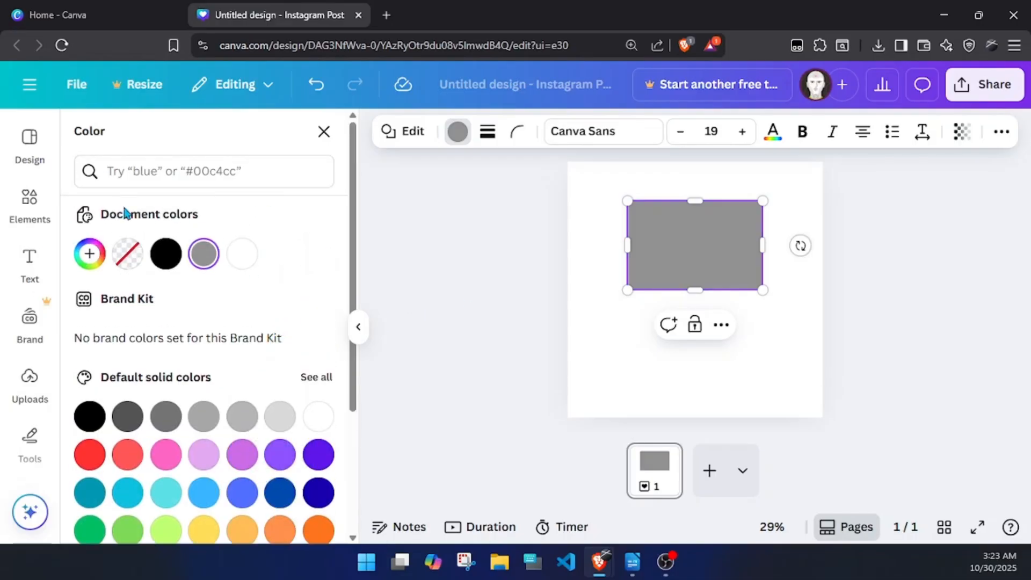
# Fill the rectangle with a medium green from the full set of default solid colours.
pyautogui.click(319, 380)
pyautogui.scroll(-5, 234, 329)
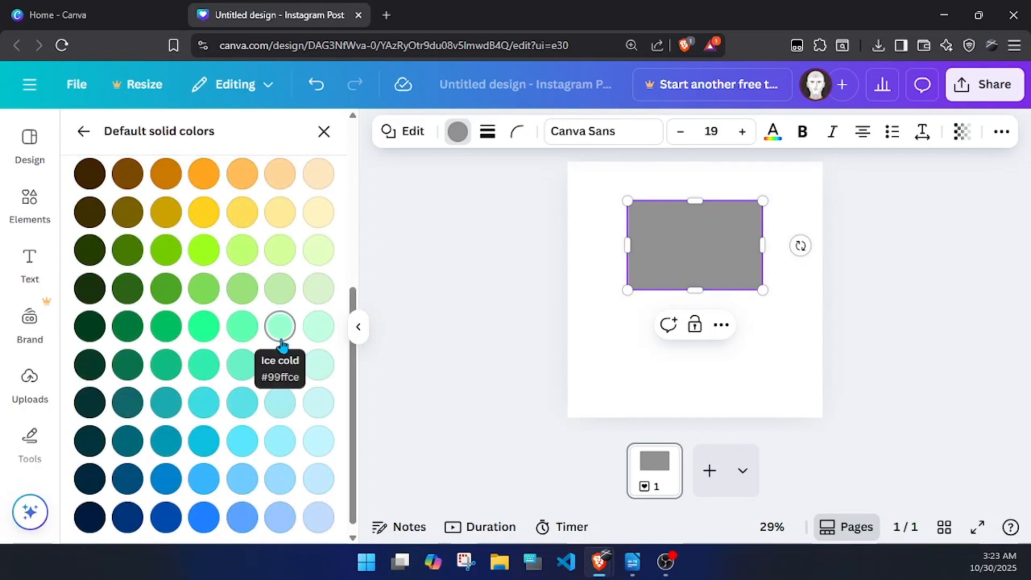
pyautogui.scroll(5, 276, 341)
pyautogui.scroll(-5, 294, 366)
pyautogui.scroll(2, 260, 336)
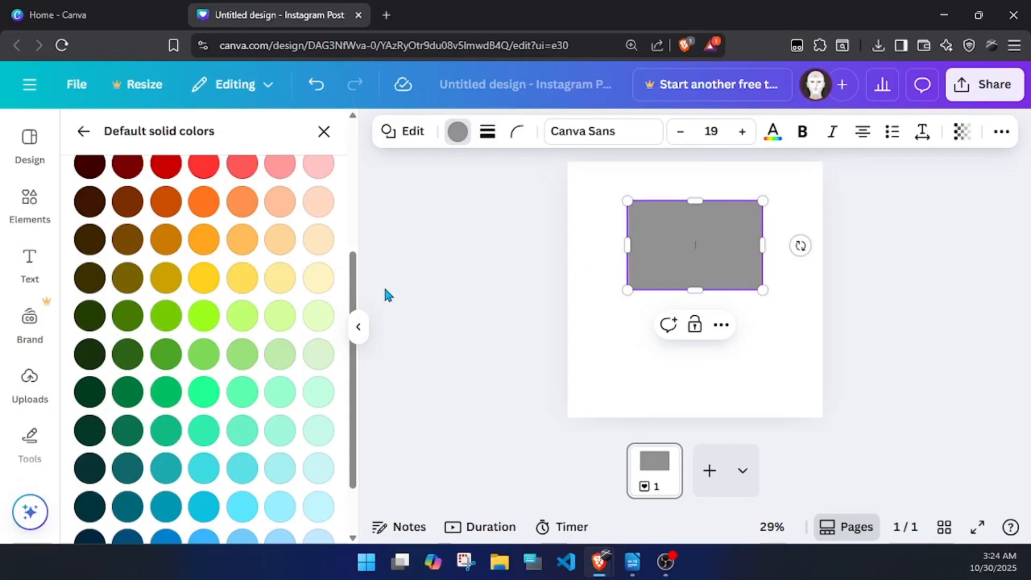
pyautogui.click(173, 329)
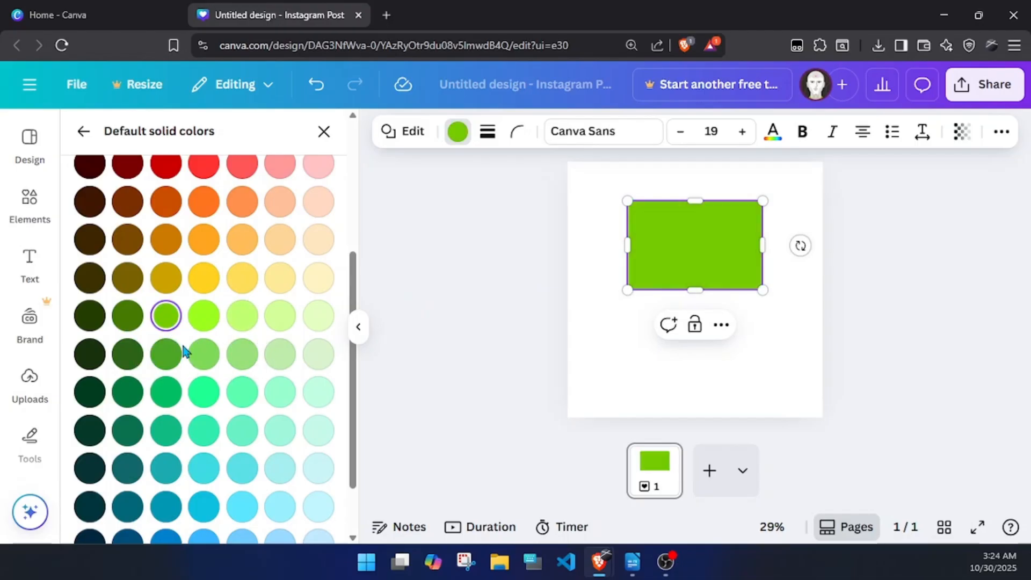
pyautogui.click(167, 357)
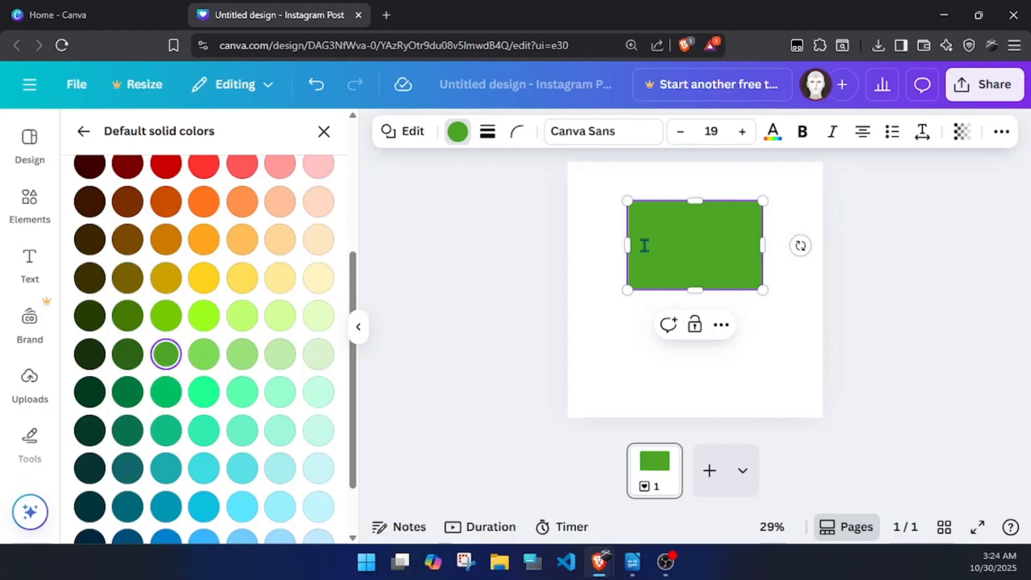
pyautogui.click(597, 295)
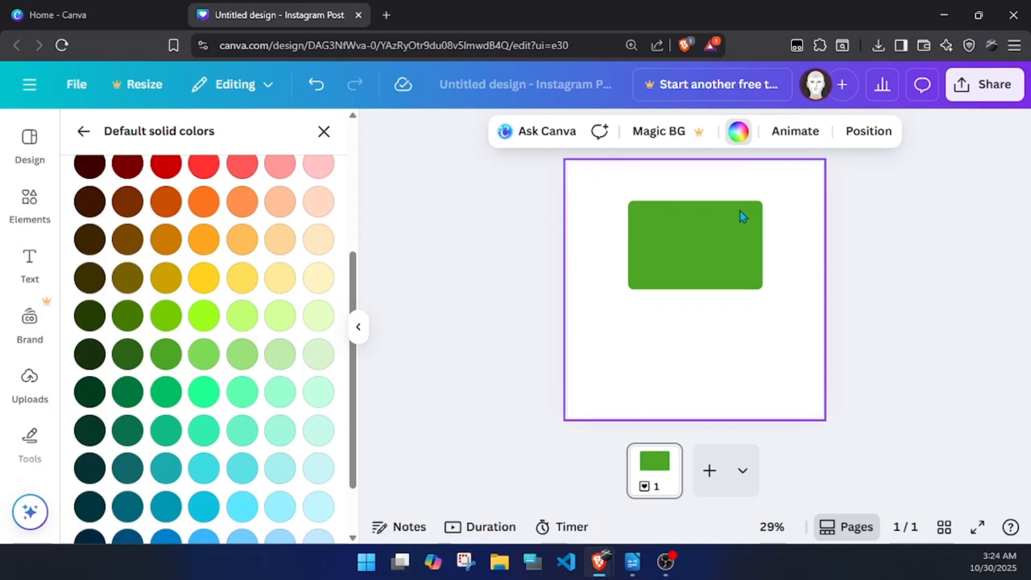
# Set the green rectangle's corner rounding to 0.
pyautogui.click(724, 269)
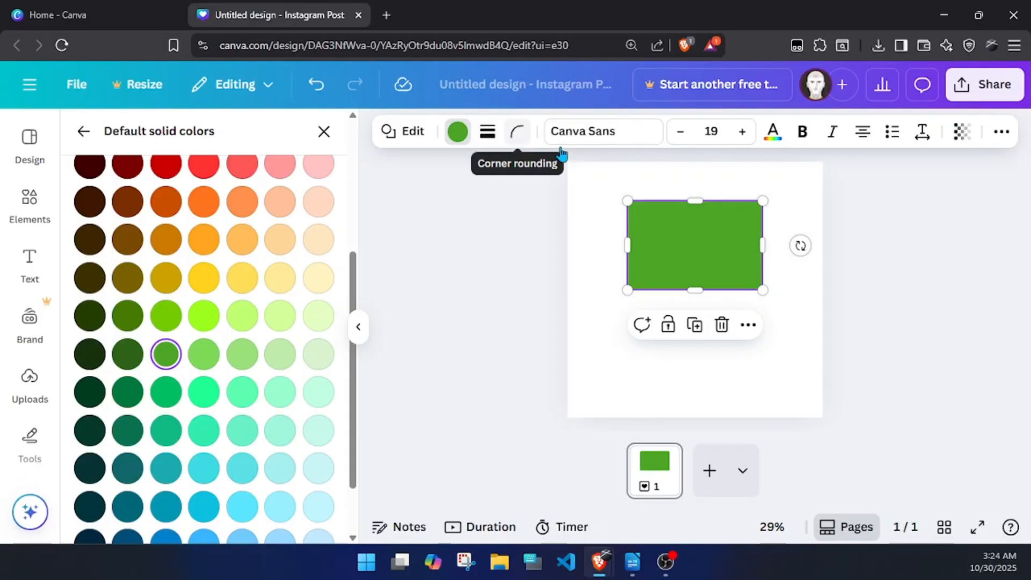
pyautogui.click(782, 369)
pyautogui.click(754, 263)
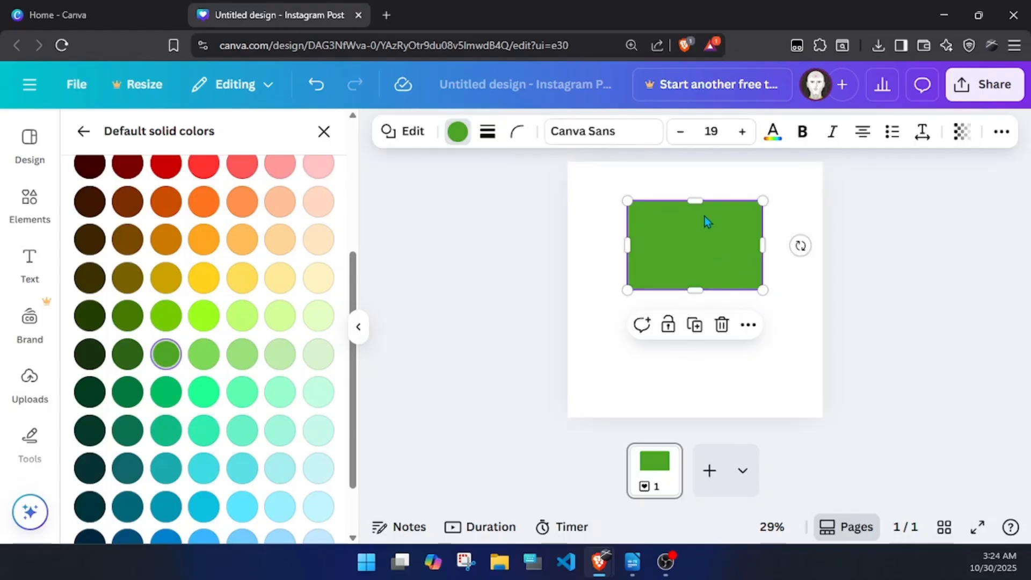
pyautogui.click(518, 139)
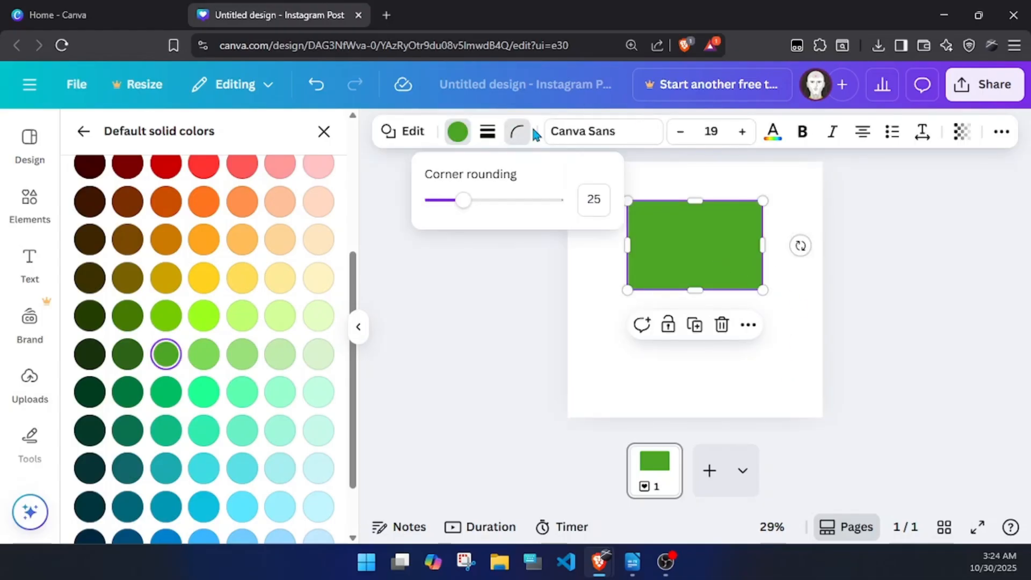
pyautogui.moveTo(462, 202); pyautogui.dragTo(421, 209)
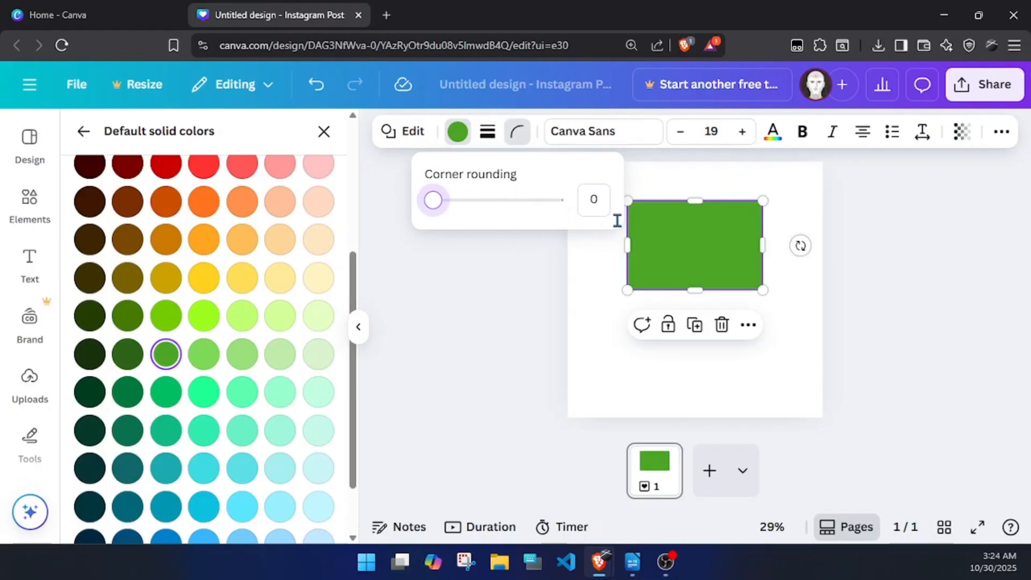
pyautogui.click(609, 328)
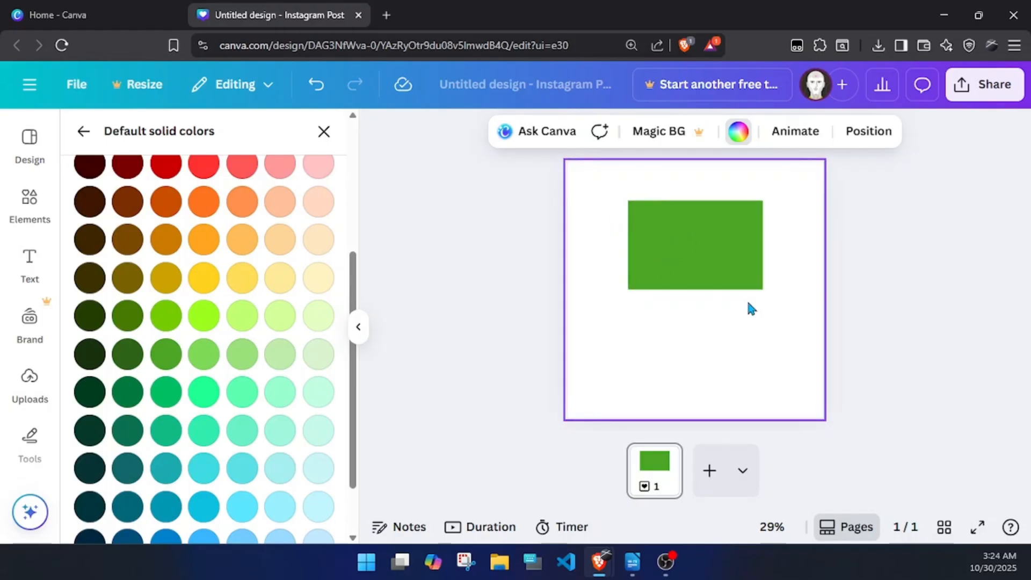
# Try a transparency value of 75 on the green rectangle and return it to 100.
pyautogui.moveTo(700, 240)
pyautogui.mouseDown()
pyautogui.moveTo(707, 233)
pyautogui.moveTo(701, 244)
pyautogui.moveTo(684, 237)
pyautogui.moveTo(698, 237)
pyautogui.mouseUp()
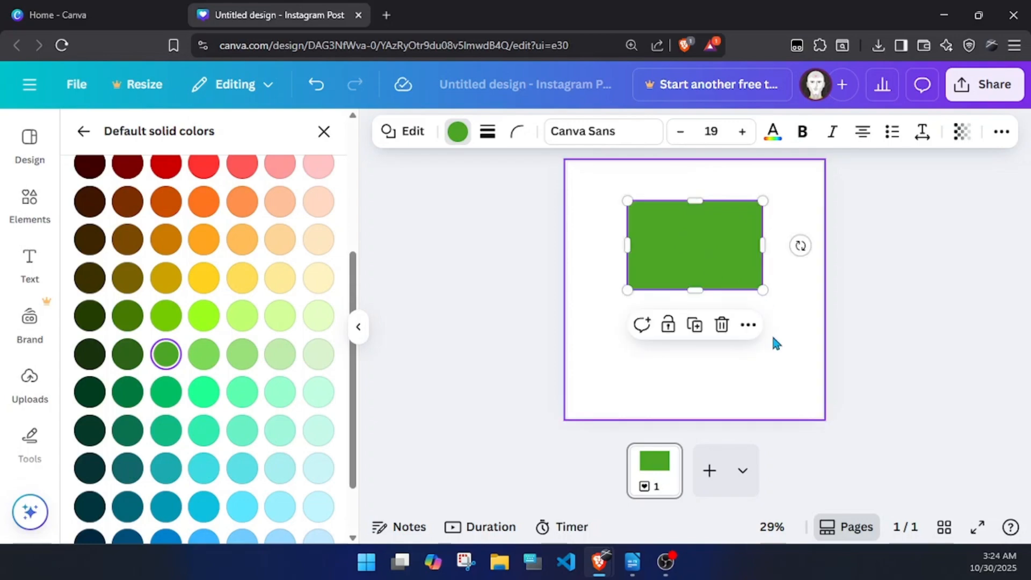
pyautogui.click(803, 350)
pyautogui.click(719, 246)
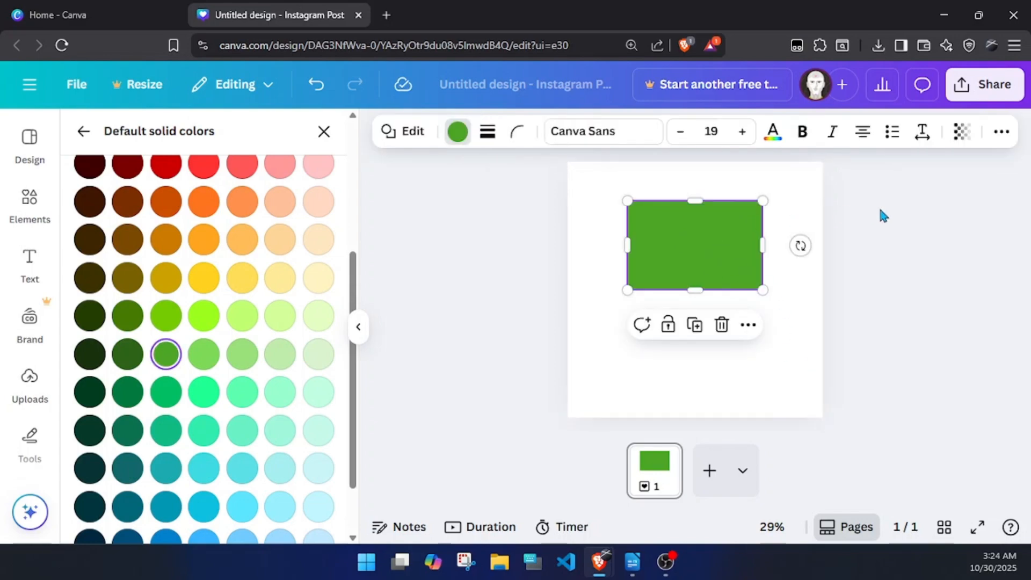
pyautogui.click(962, 140)
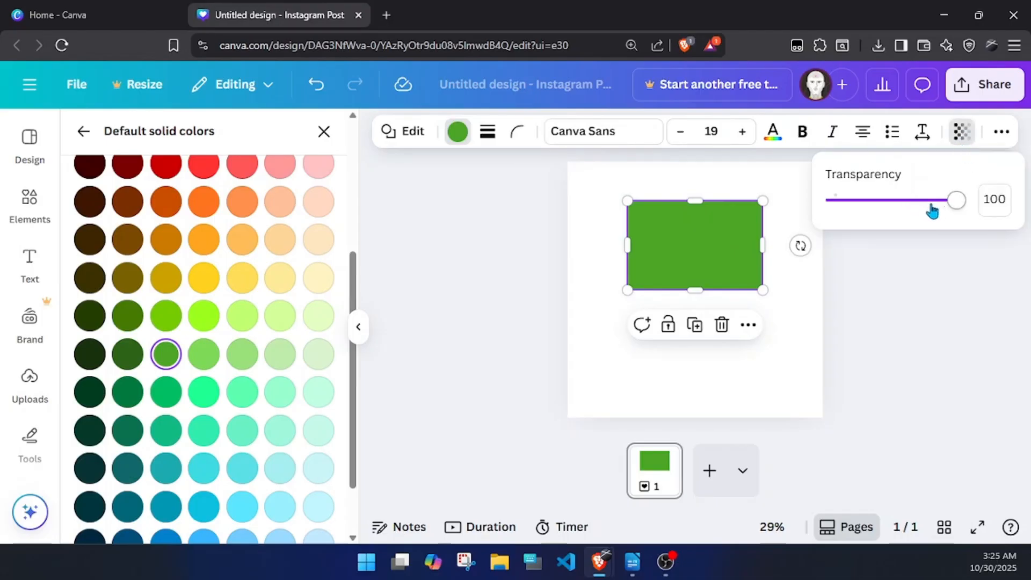
pyautogui.moveTo(955, 209)
pyautogui.mouseDown()
pyautogui.moveTo(901, 215)
pyautogui.moveTo(964, 215)
pyautogui.mouseUp()
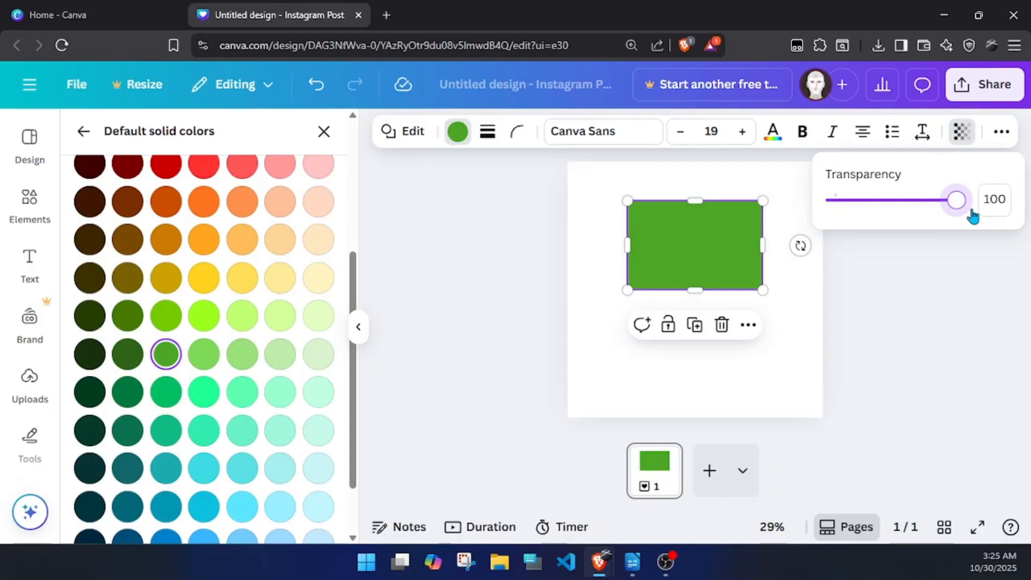
pyautogui.moveTo(973, 216)
pyautogui.mouseDown()
pyautogui.moveTo(914, 211)
pyautogui.moveTo(957, 208)
pyautogui.mouseUp()
pyautogui.moveTo(952, 205); pyautogui.dragTo(929, 219)
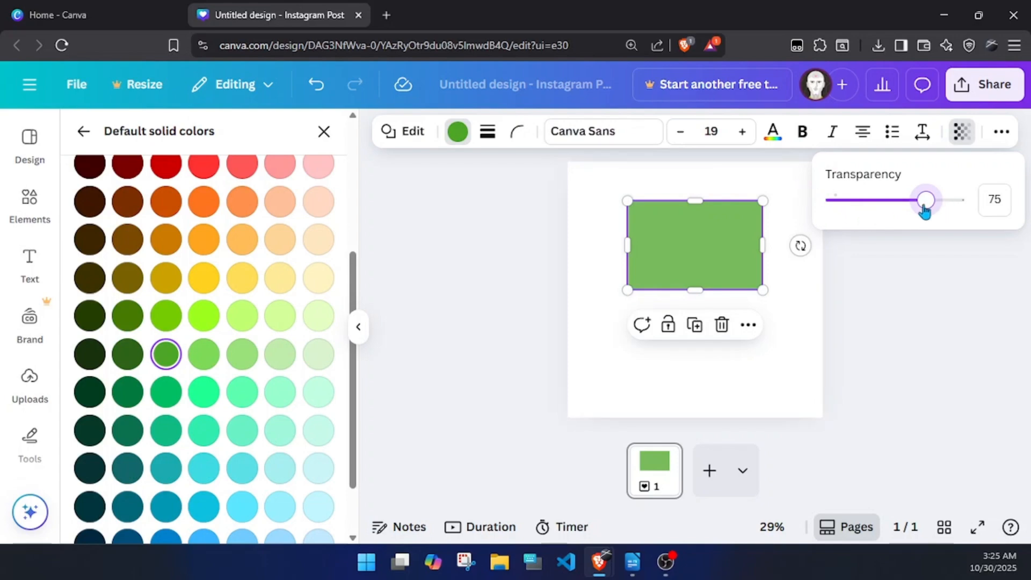
pyautogui.moveTo(928, 204); pyautogui.dragTo(988, 219)
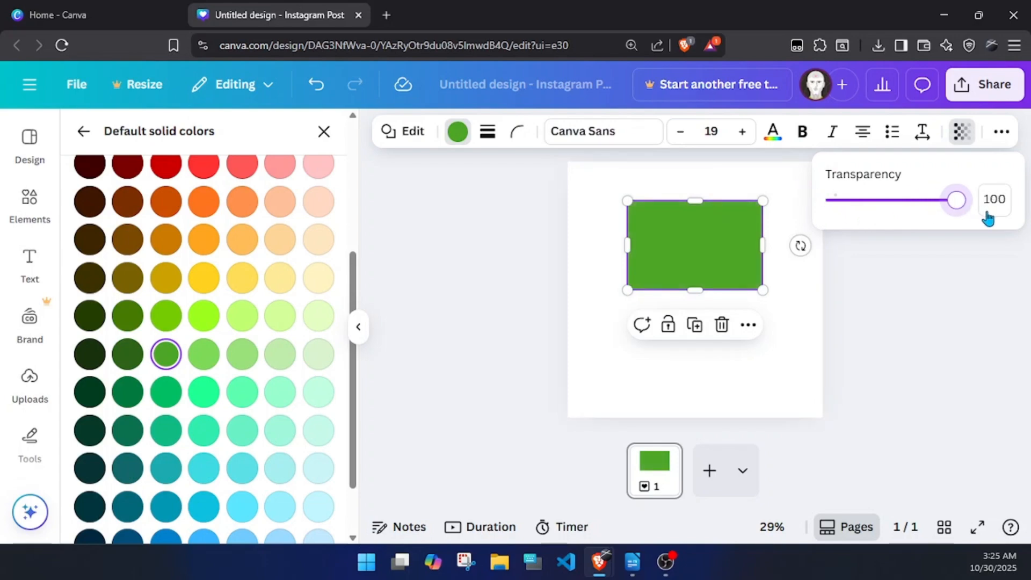
pyautogui.click(786, 383)
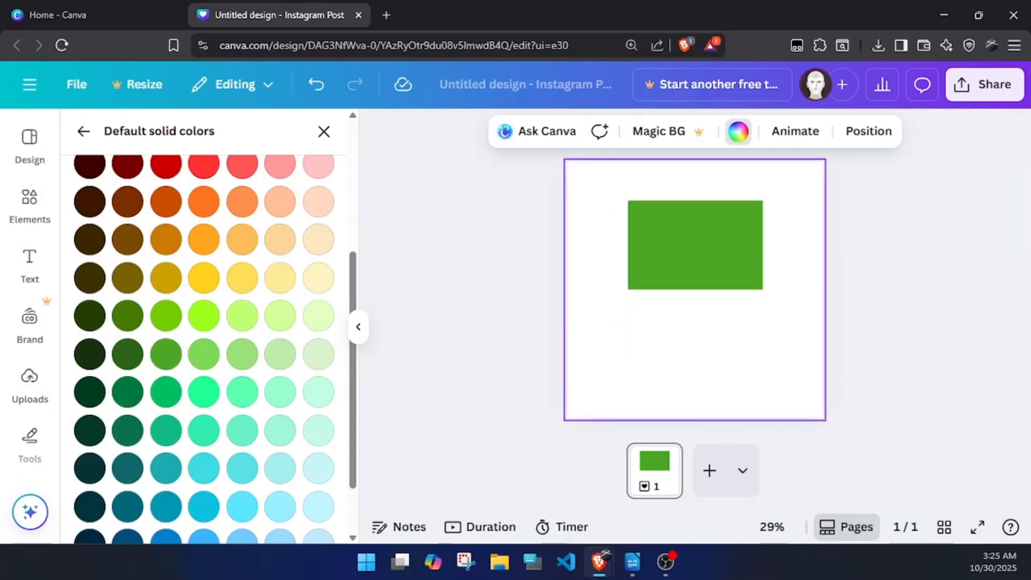
# Add the recently used circle shape to the page and place it below the green rectangle.
pyautogui.click(31, 207)
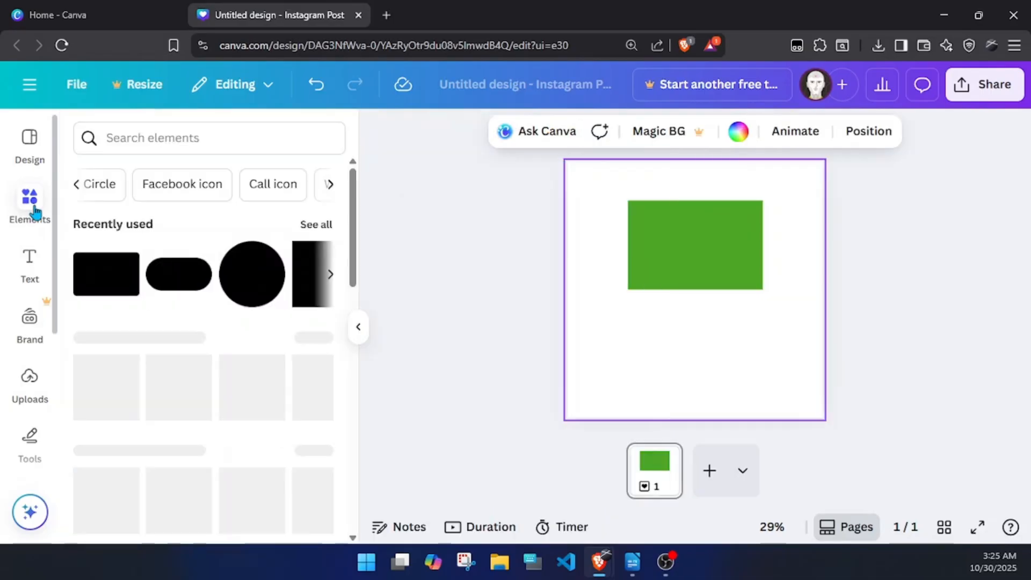
pyautogui.click(250, 283)
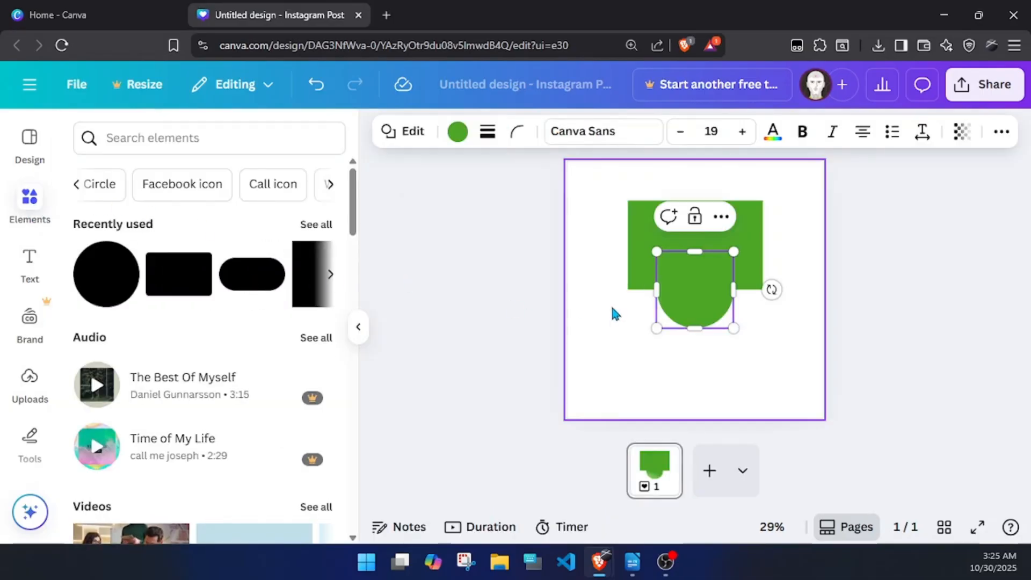
pyautogui.moveTo(698, 288); pyautogui.dragTo(675, 344)
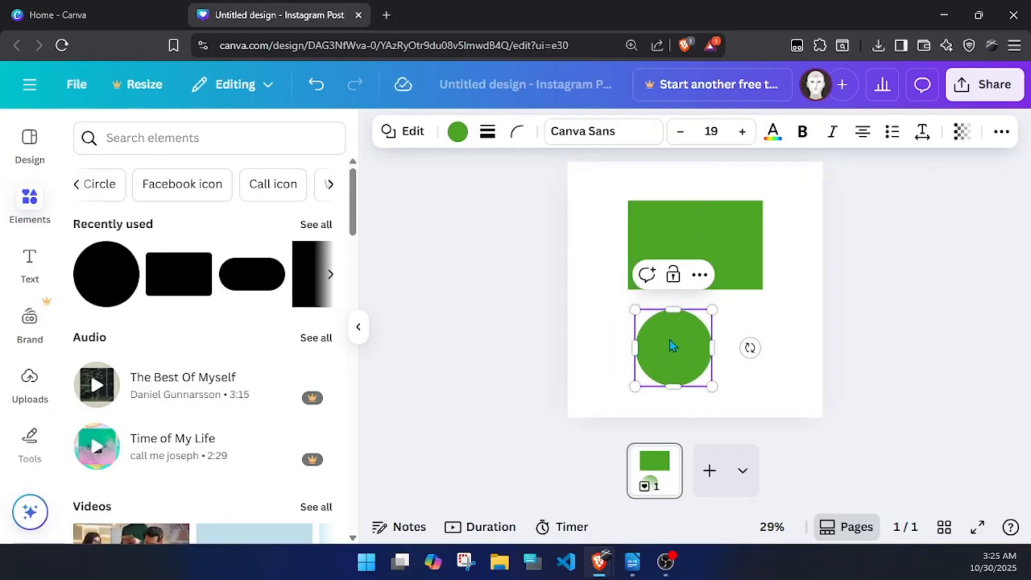
# Shrink the circle proportionally to less than half the rectangle's width and fill it with bright red from the default solid colours.
pyautogui.moveTo(637, 311); pyautogui.dragTo(601, 262)
pyautogui.moveTo(628, 284); pyautogui.dragTo(655, 329)
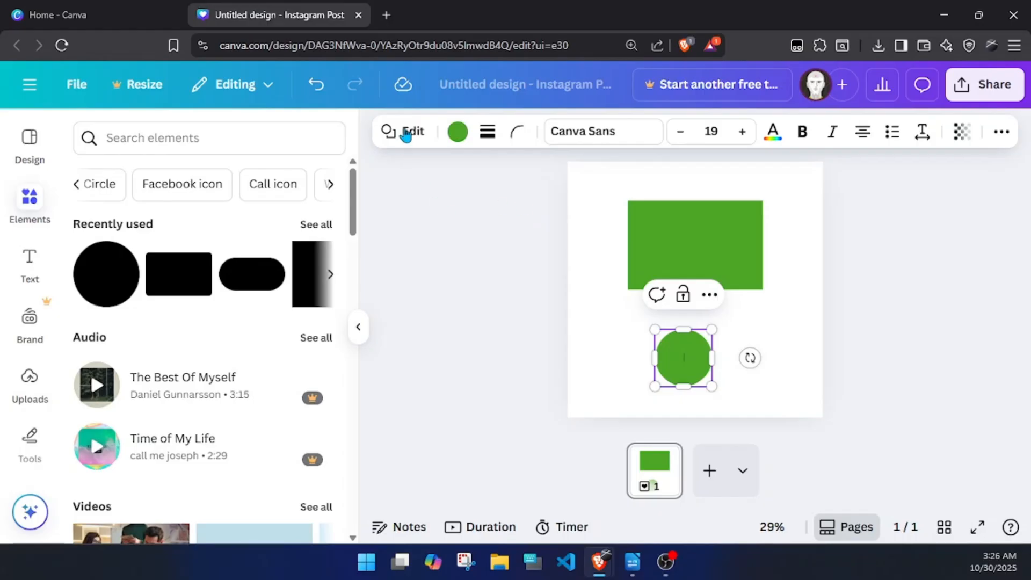
pyautogui.click(459, 134)
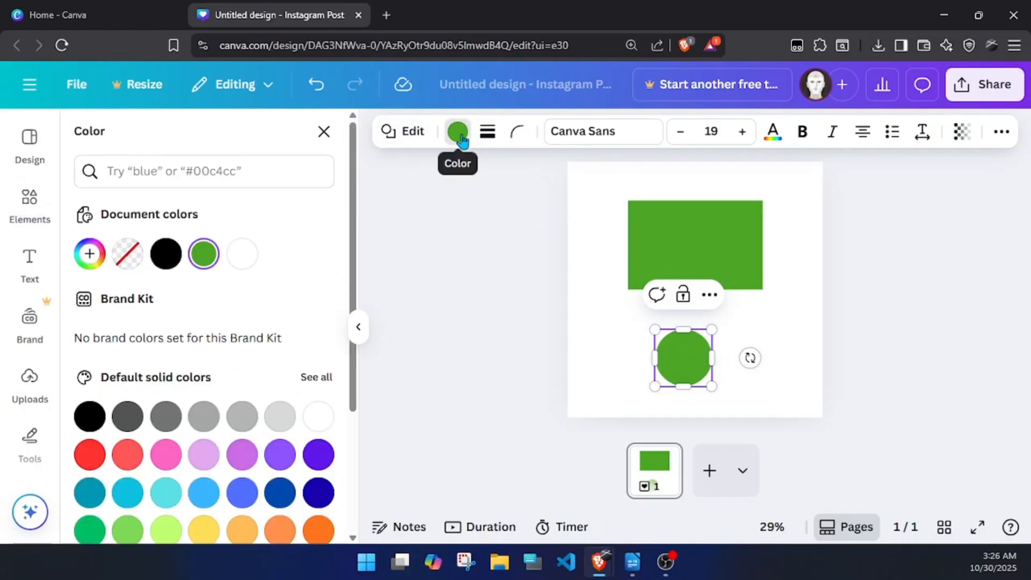
pyautogui.scroll(-2, 268, 263)
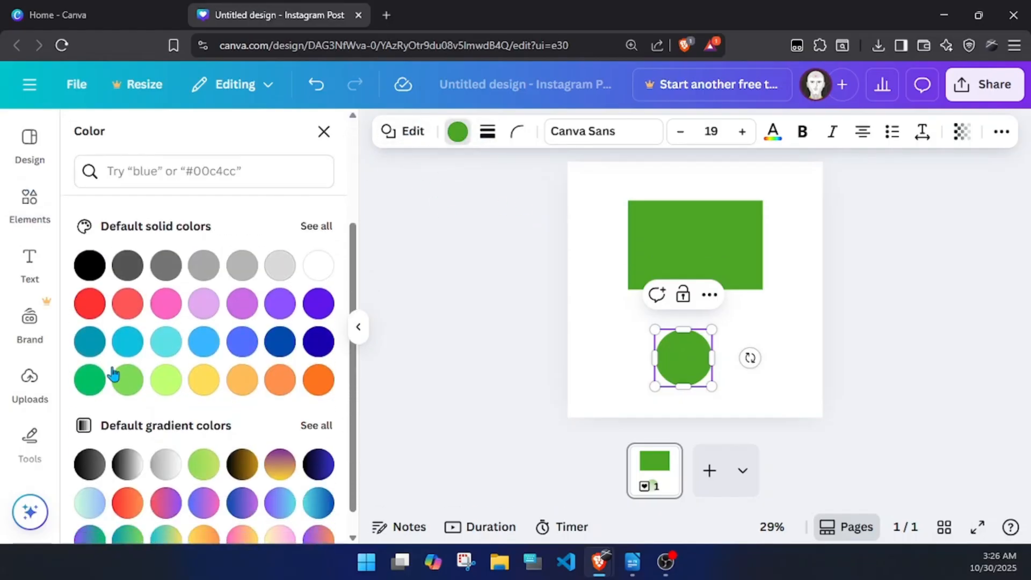
pyautogui.click(90, 305)
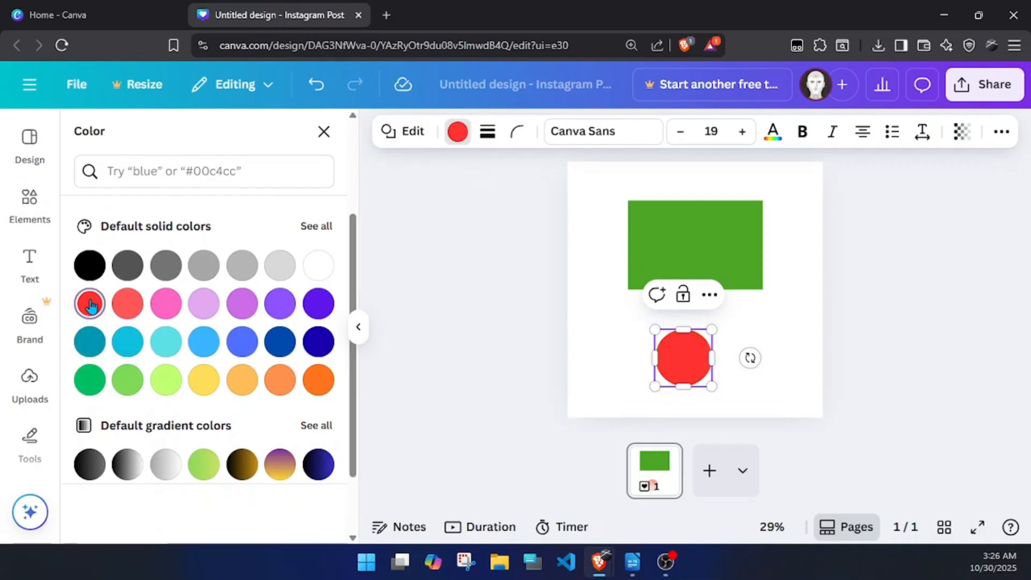
pyautogui.click(618, 339)
# Centre the red circle on the green rectangle, making the circle slightly smaller and shifting the rectangle to line up behind it.
pyautogui.moveTo(689, 377); pyautogui.dragTo(701, 260)
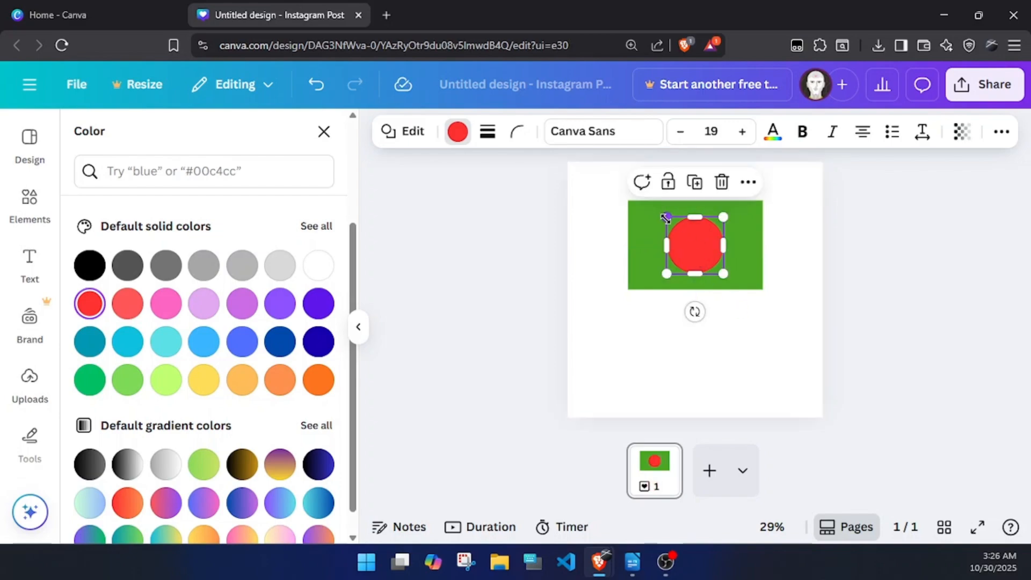
pyautogui.moveTo(665, 217); pyautogui.dragTo(672, 222)
pyautogui.click(794, 337)
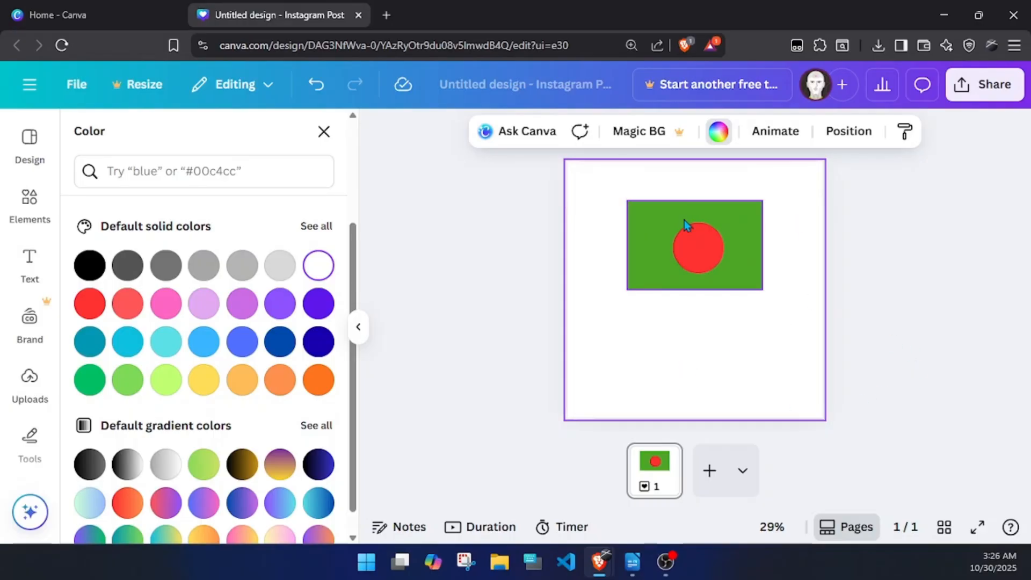
pyautogui.moveTo(656, 216)
pyautogui.mouseDown()
pyautogui.moveTo(630, 224)
pyautogui.moveTo(711, 246)
pyautogui.moveTo(642, 293)
pyautogui.moveTo(658, 218)
pyautogui.mouseUp()
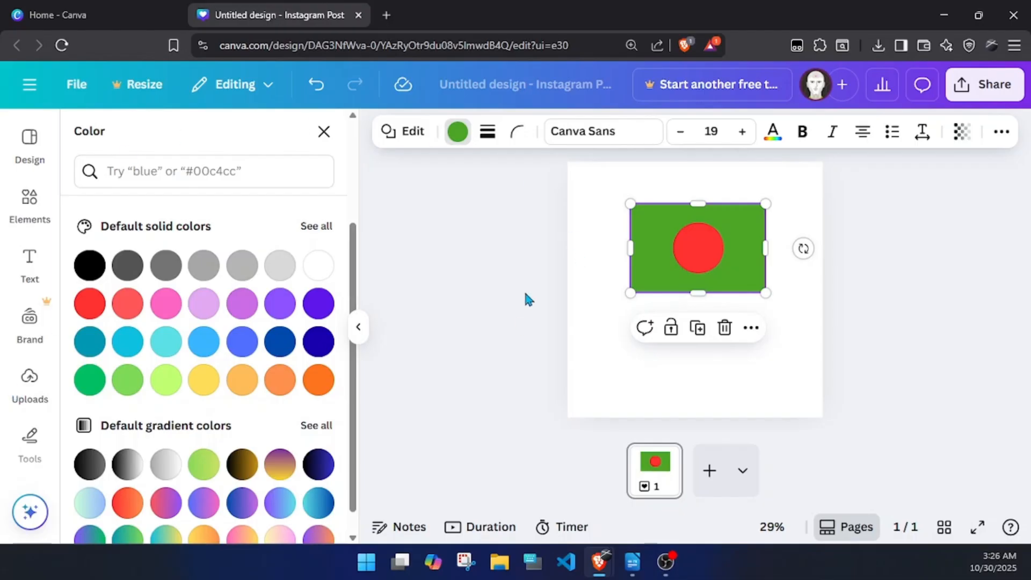
# Select the green rectangle together with the red circle and group them.
pyautogui.click(602, 214)
pyautogui.moveTo(612, 180); pyautogui.dragTo(834, 336)
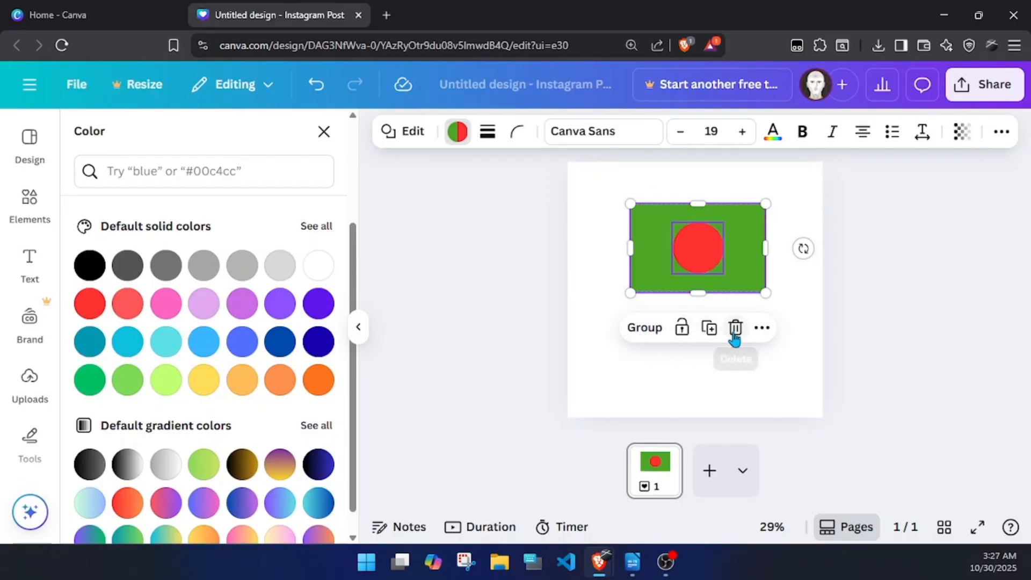
pyautogui.click(637, 328)
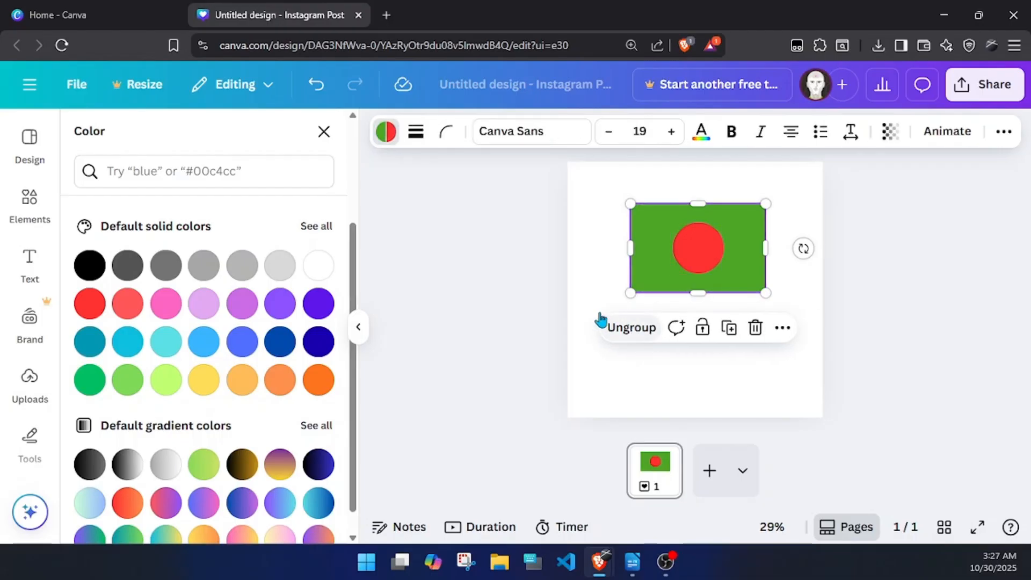
# Move the grouped rectangle and circle around the upper half of the page, leaving the group slightly left of centre.
pyautogui.click(601, 319)
pyautogui.moveTo(698, 264)
pyautogui.mouseDown()
pyautogui.moveTo(681, 304)
pyautogui.moveTo(698, 261)
pyautogui.mouseUp()
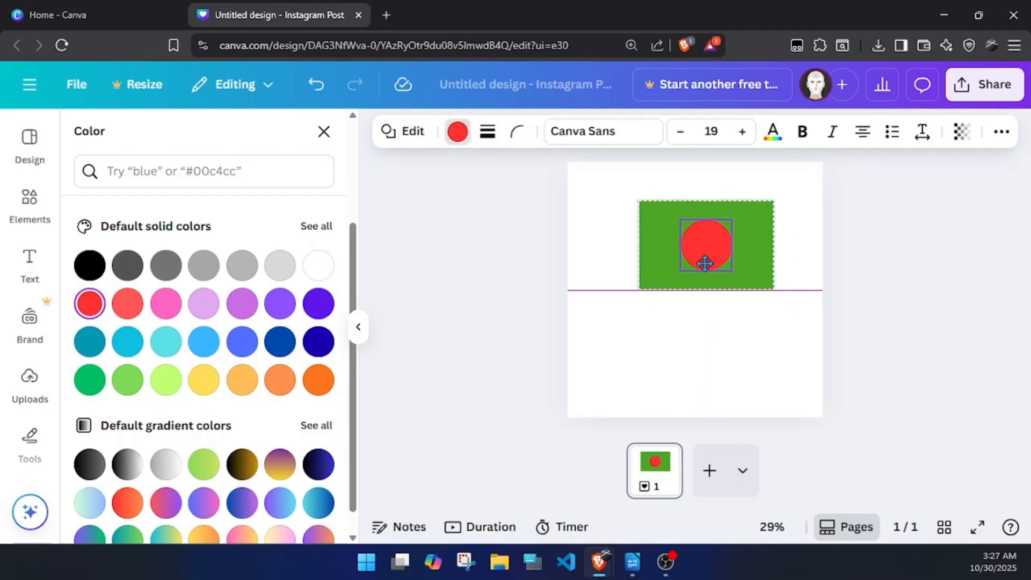
pyautogui.moveTo(771, 276); pyautogui.dragTo(747, 242)
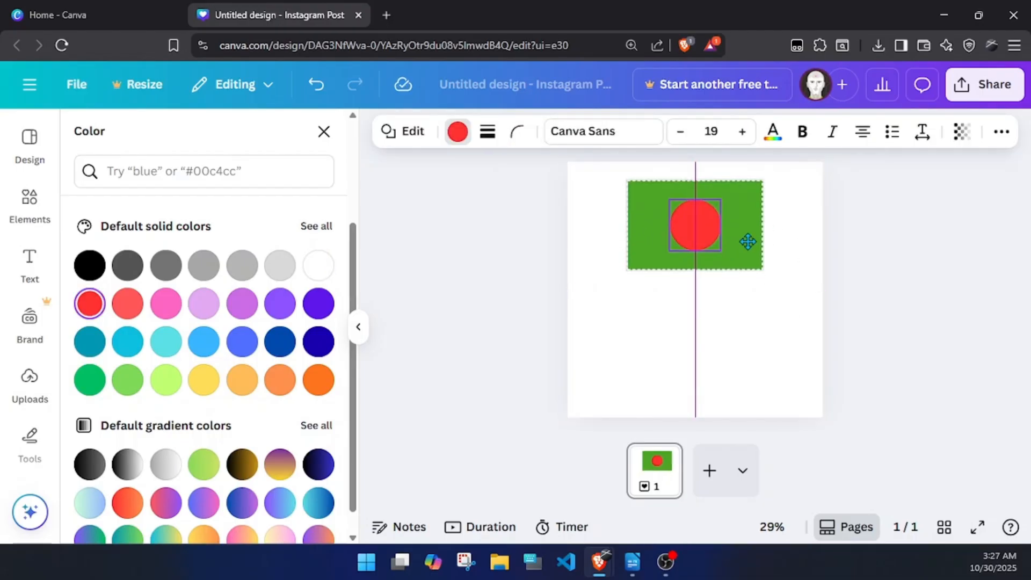
pyautogui.click(706, 358)
pyautogui.click(695, 214)
pyautogui.moveTo(695, 215)
pyautogui.mouseDown()
pyautogui.moveTo(696, 279)
pyautogui.moveTo(679, 234)
pyautogui.moveTo(689, 226)
pyautogui.mouseUp()
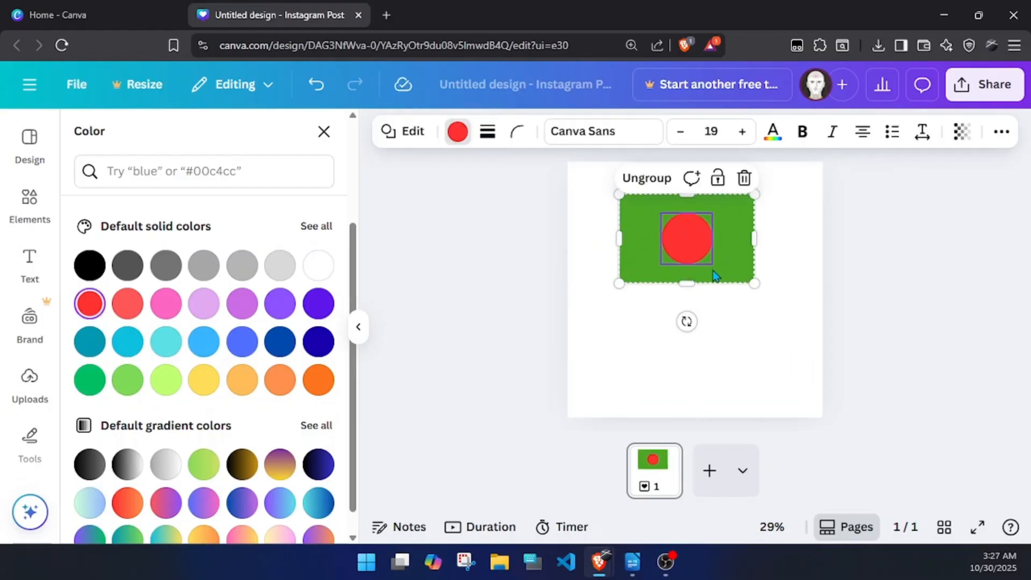
# Lock the grouped shapes, try moving and selecting them, and unlock the group.
pyautogui.click(718, 180)
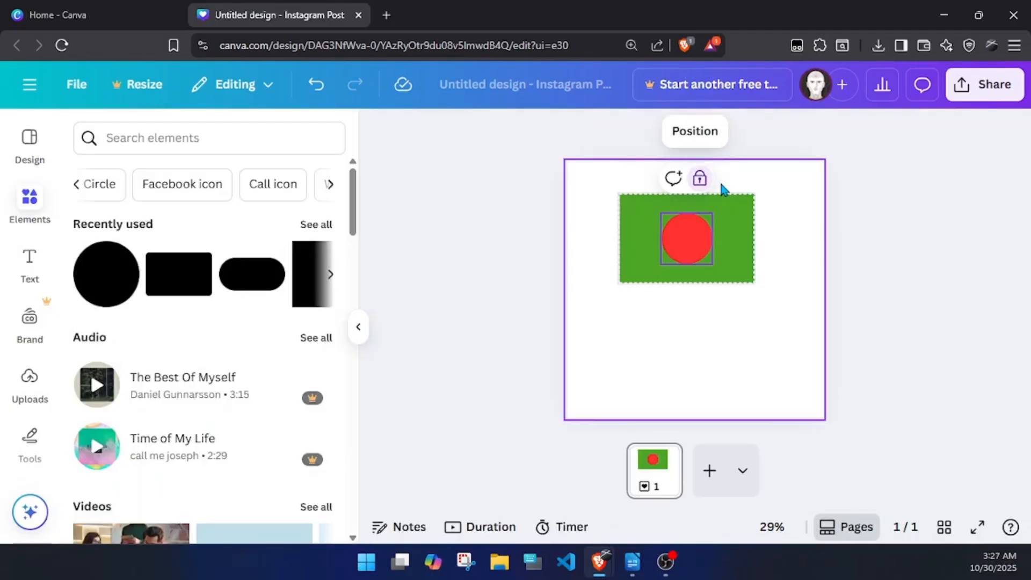
pyautogui.click(803, 312)
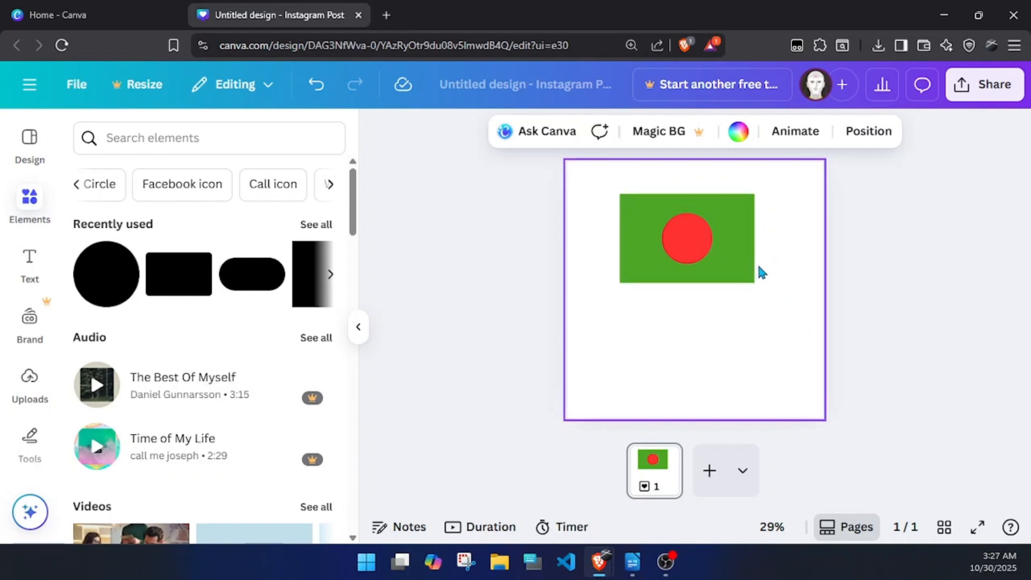
pyautogui.moveTo(653, 232); pyautogui.dragTo(640, 285)
pyautogui.moveTo(835, 210); pyautogui.dragTo(722, 306)
pyautogui.moveTo(691, 220); pyautogui.dragTo(576, 195)
pyautogui.moveTo(715, 233); pyautogui.dragTo(739, 290)
pyautogui.click(699, 230)
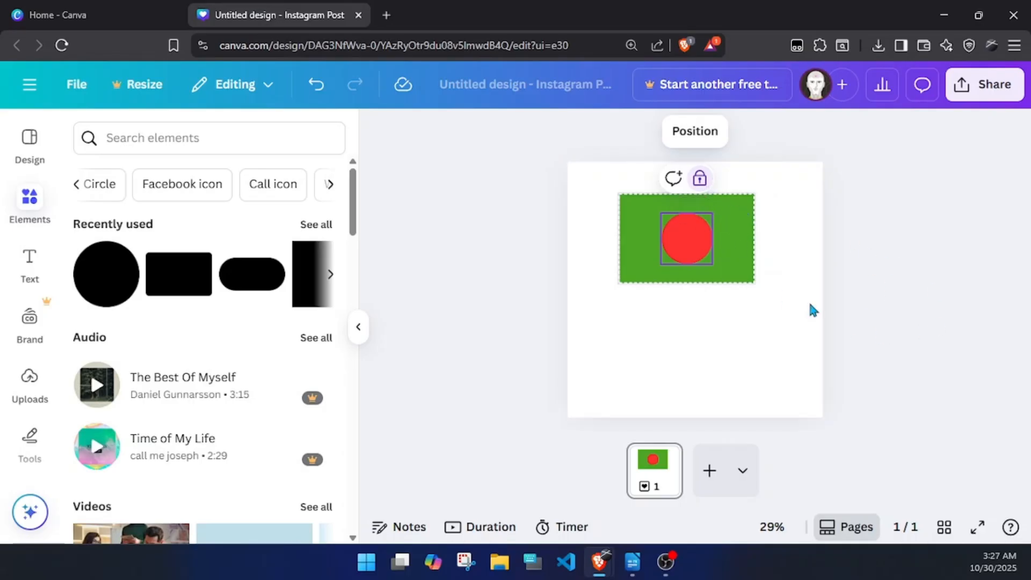
pyautogui.click(699, 179)
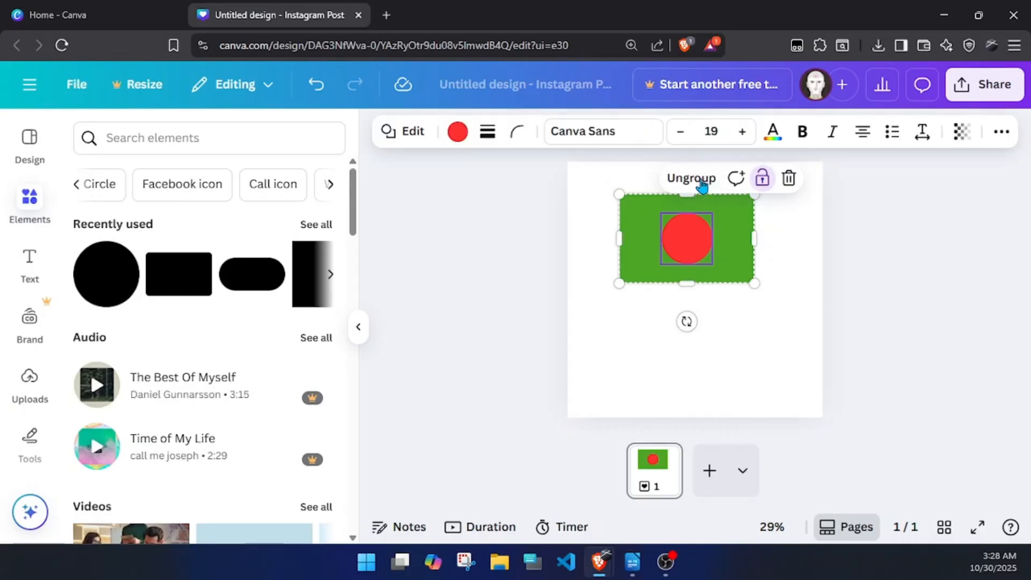
# Try deleting the green rectangle from the group, and undo the deletion.
pyautogui.click(771, 311)
pyautogui.click(744, 219)
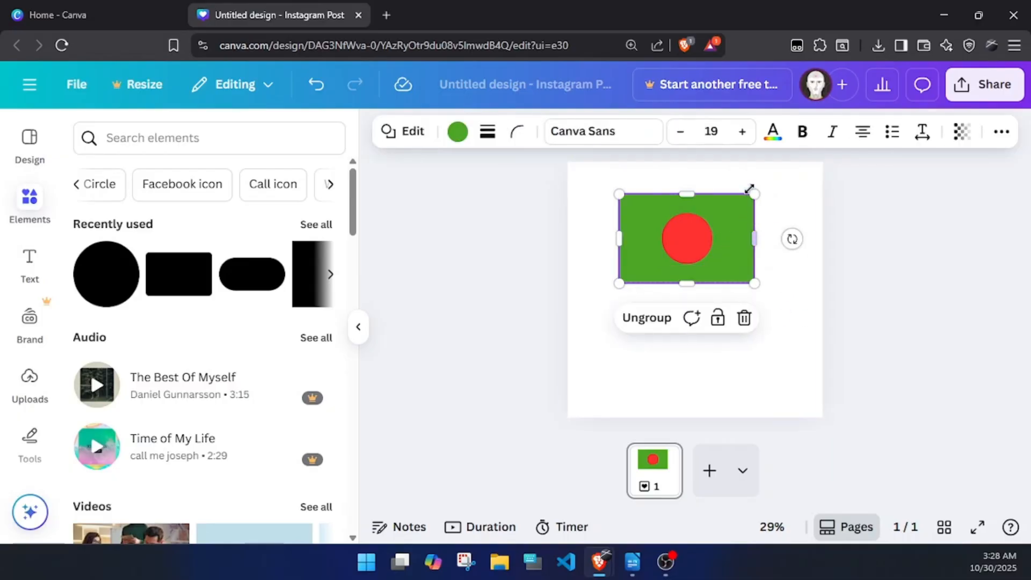
pyautogui.click(742, 319)
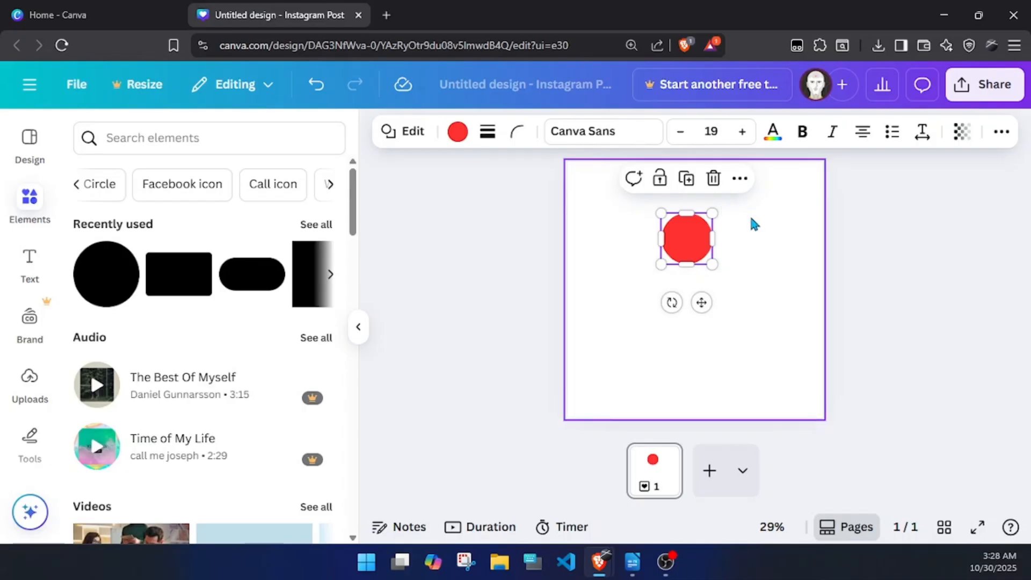
pyautogui.hotkey('ctrl', 'z')
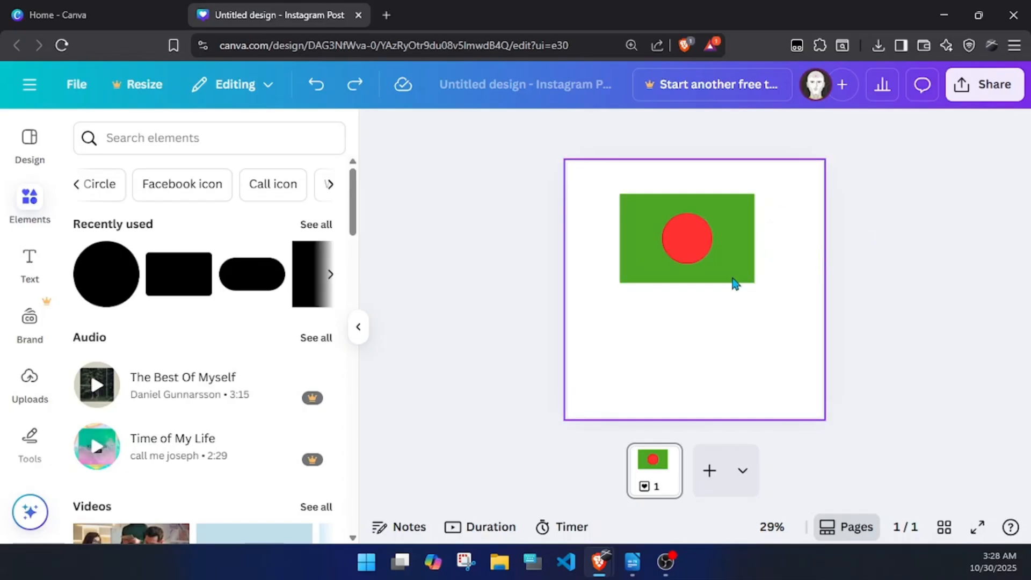
# Move the group up towards the page's top edge and ungroup it into a separate rectangle and circle.
pyautogui.moveTo(733, 270); pyautogui.dragTo(709, 245)
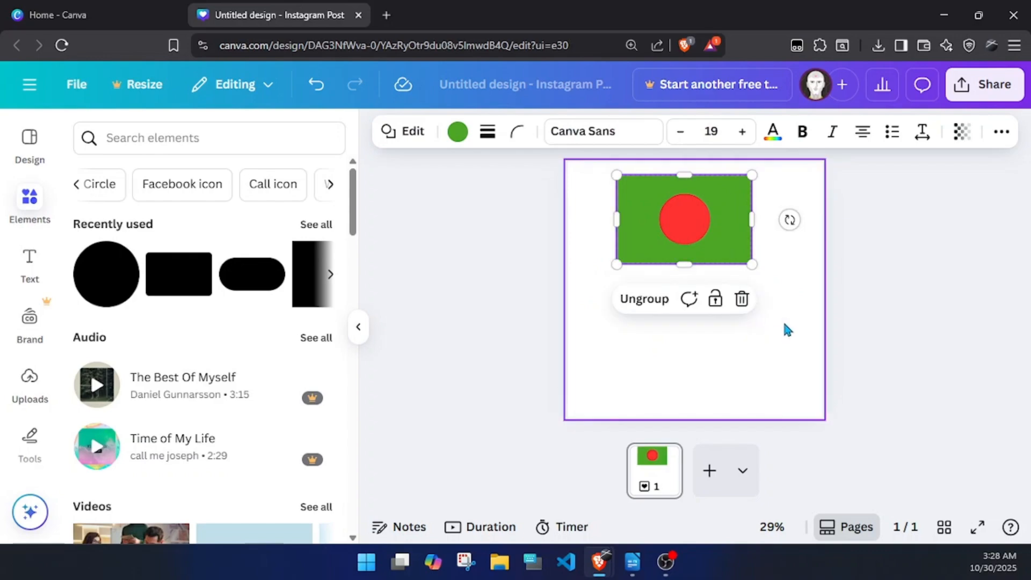
pyautogui.click(782, 319)
pyautogui.moveTo(595, 180); pyautogui.dragTo(823, 307)
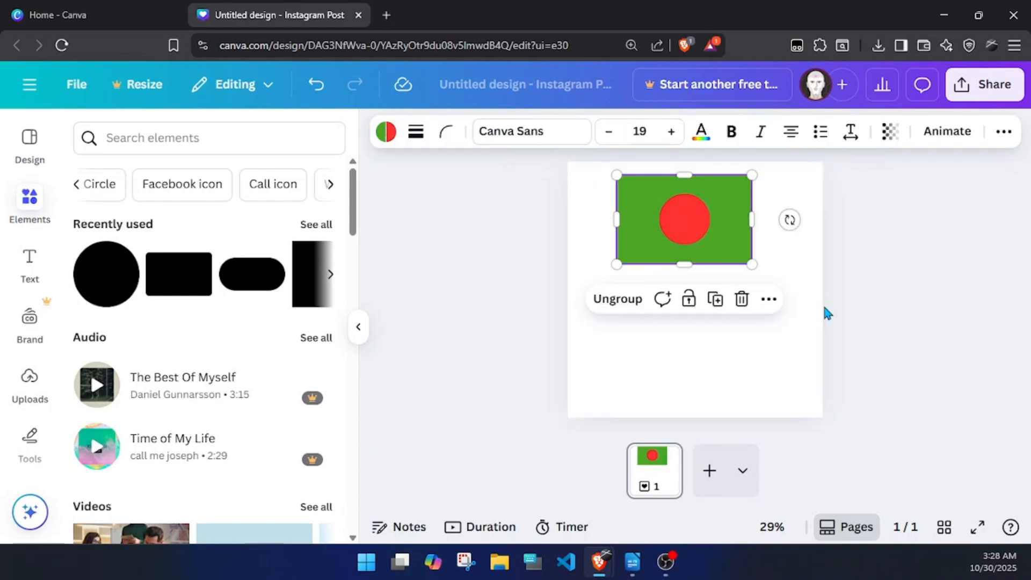
pyautogui.click(632, 304)
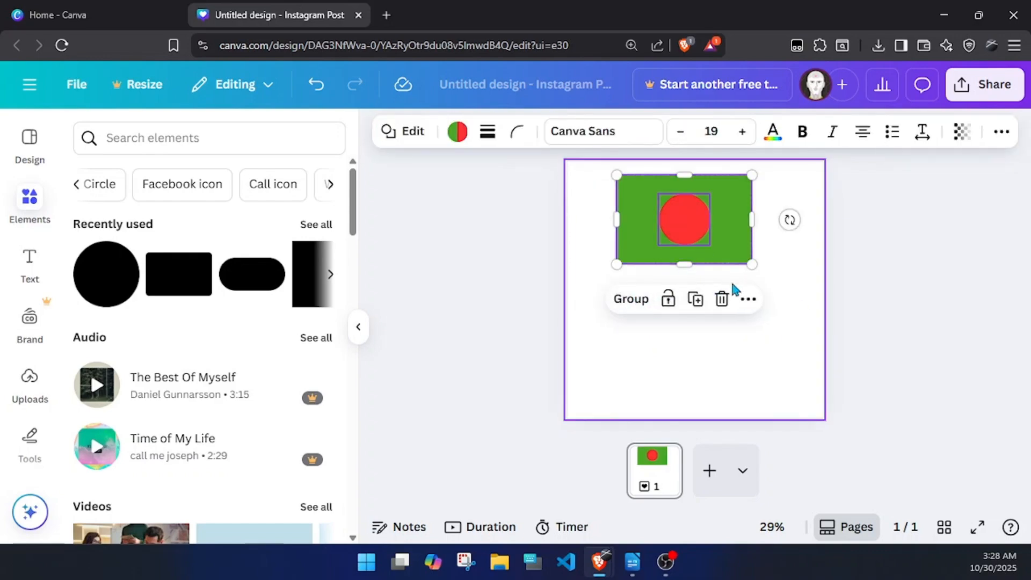
pyautogui.click(786, 373)
pyautogui.moveTo(692, 222)
pyautogui.mouseDown()
pyautogui.moveTo(698, 263)
pyautogui.moveTo(697, 213)
pyautogui.moveTo(689, 220)
pyautogui.moveTo(697, 219)
pyautogui.mouseUp()
pyautogui.click(691, 256)
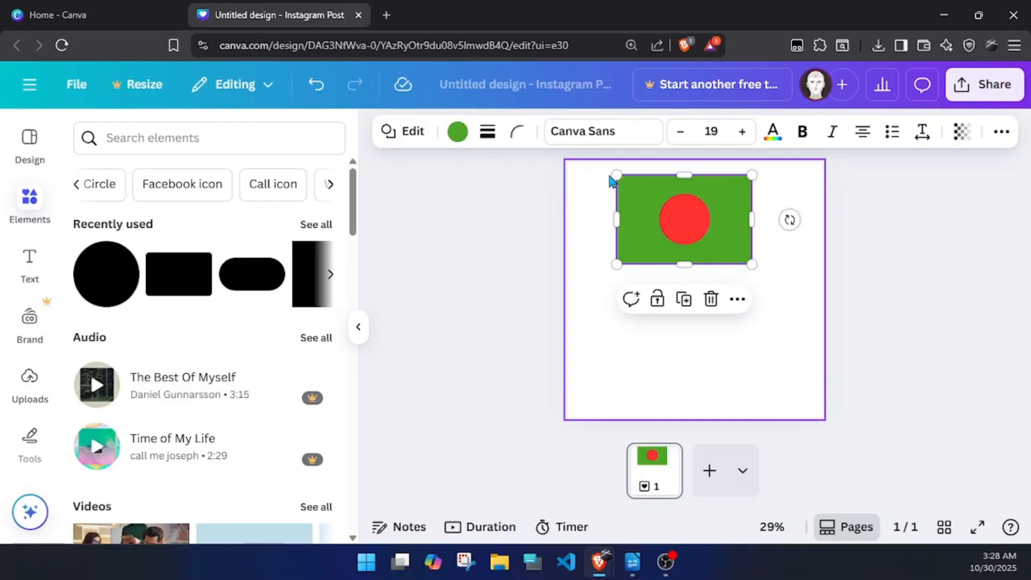
# Group the rectangle and circle again and centre the group horizontally in the upper half of the page.
pyautogui.moveTo(601, 173); pyautogui.dragTo(820, 313)
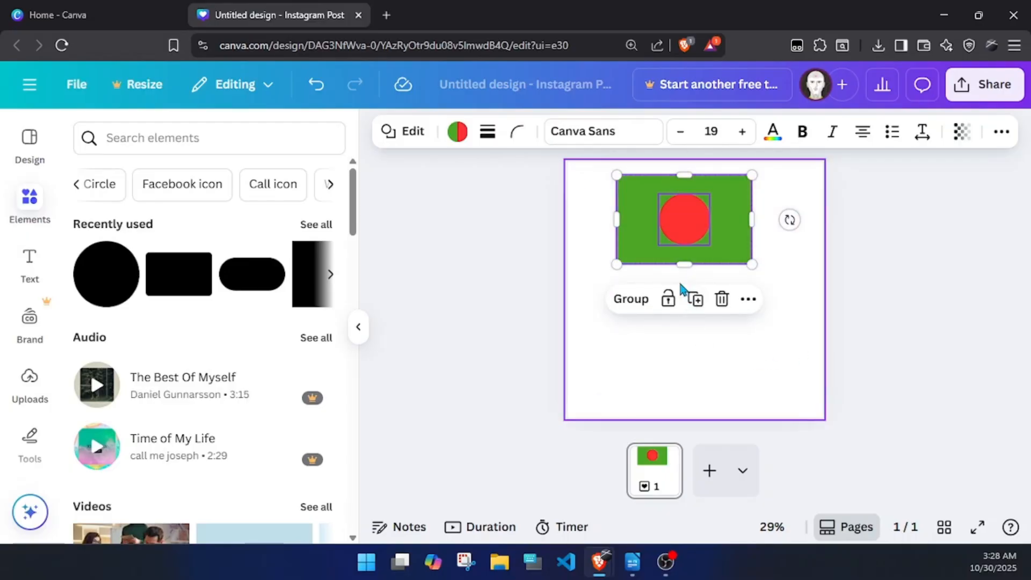
pyautogui.hotkey('ctrl', 'g')
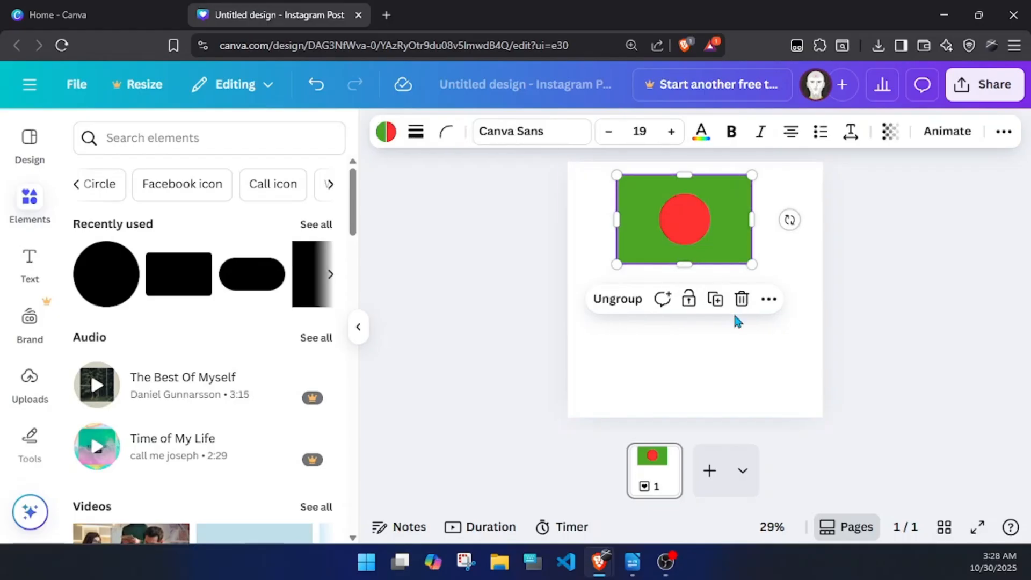
pyautogui.click(704, 288)
pyautogui.moveTo(679, 231)
pyautogui.mouseDown()
pyautogui.moveTo(776, 269)
pyautogui.moveTo(688, 240)
pyautogui.mouseUp()
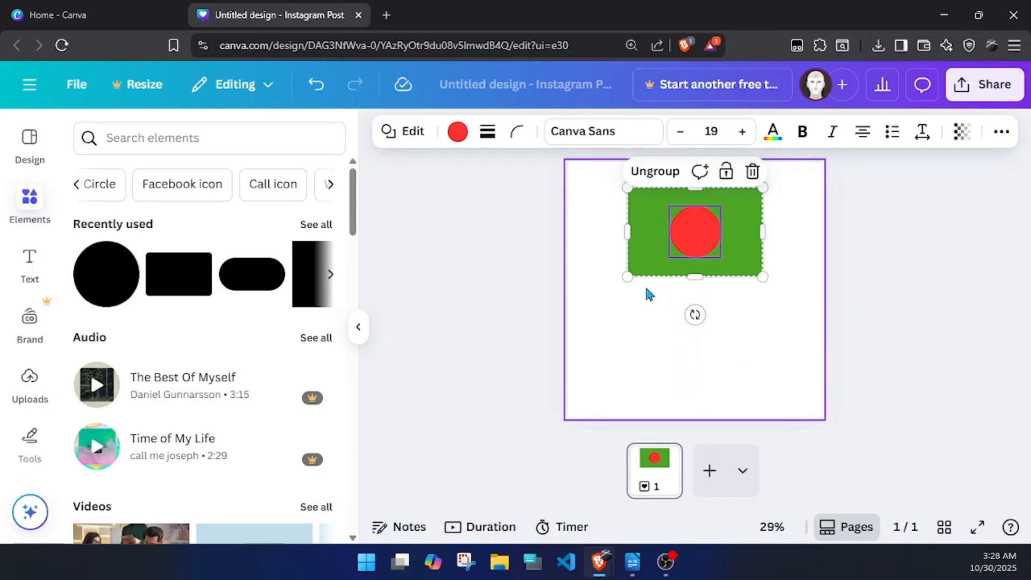
# Look through the element categories, from recently used items and AI images to shapes, charts, tables, frames, grids, mockups and 3D.
pyautogui.scroll(-5, 226, 247)
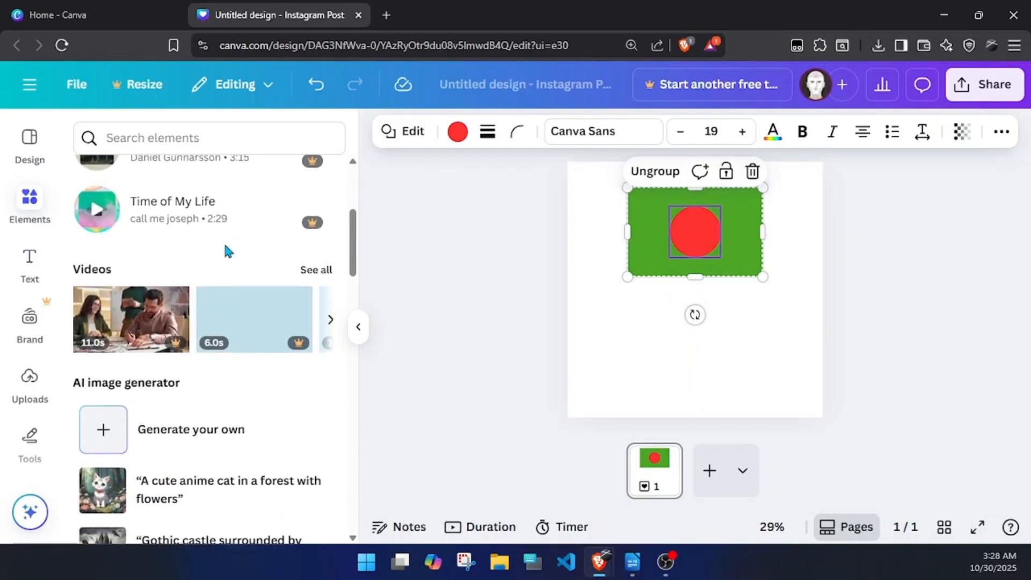
pyautogui.scroll(-10, 217, 250)
pyautogui.scroll(3, 253, 250)
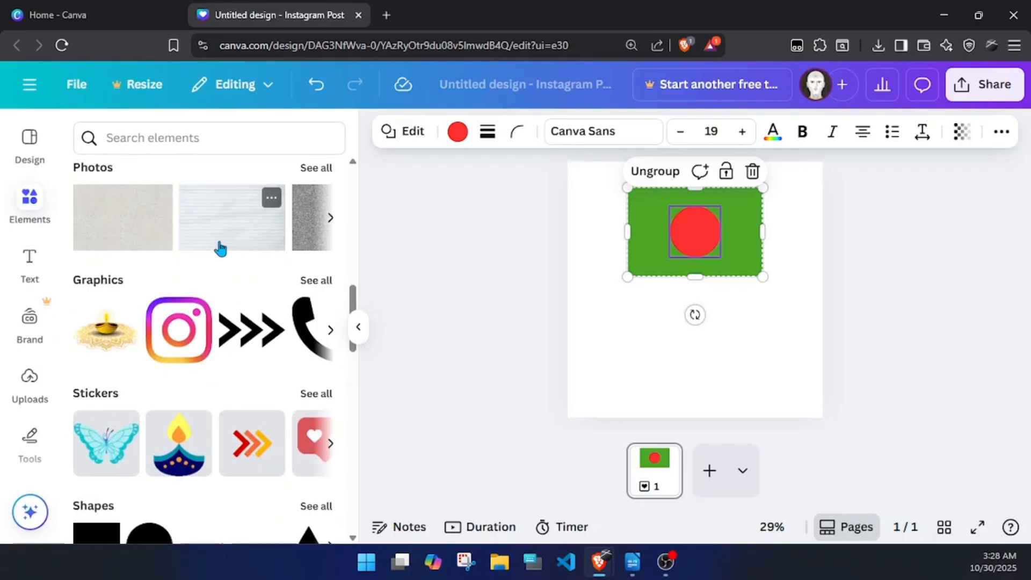
pyautogui.scroll(-2, 221, 247)
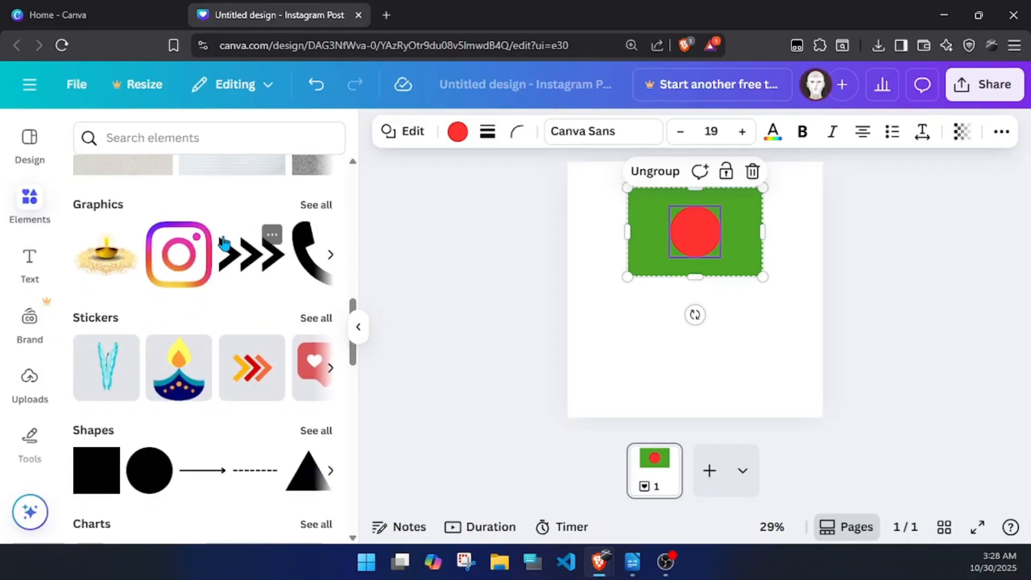
pyautogui.scroll(-3, 215, 253)
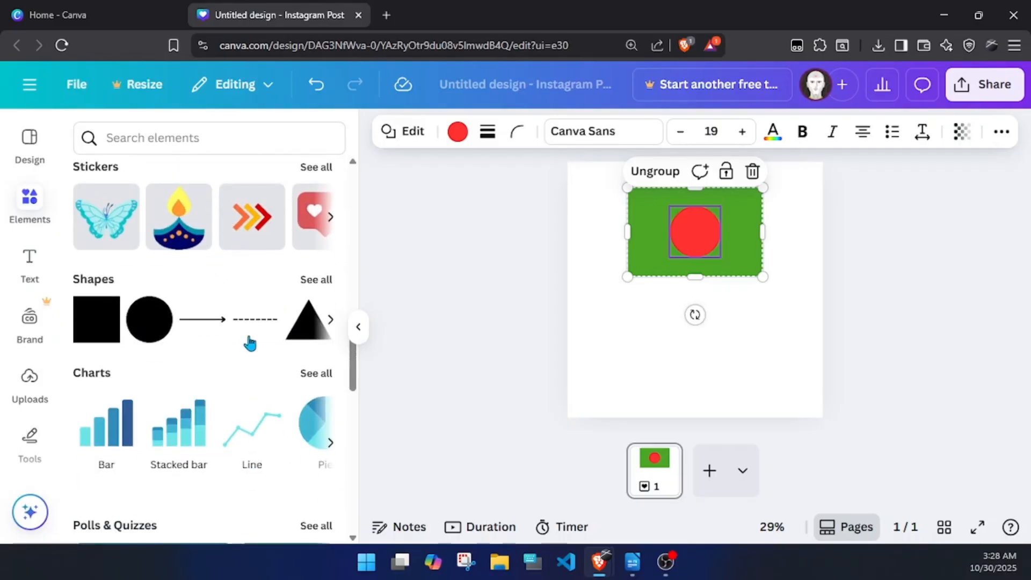
pyautogui.scroll(-8, 239, 336)
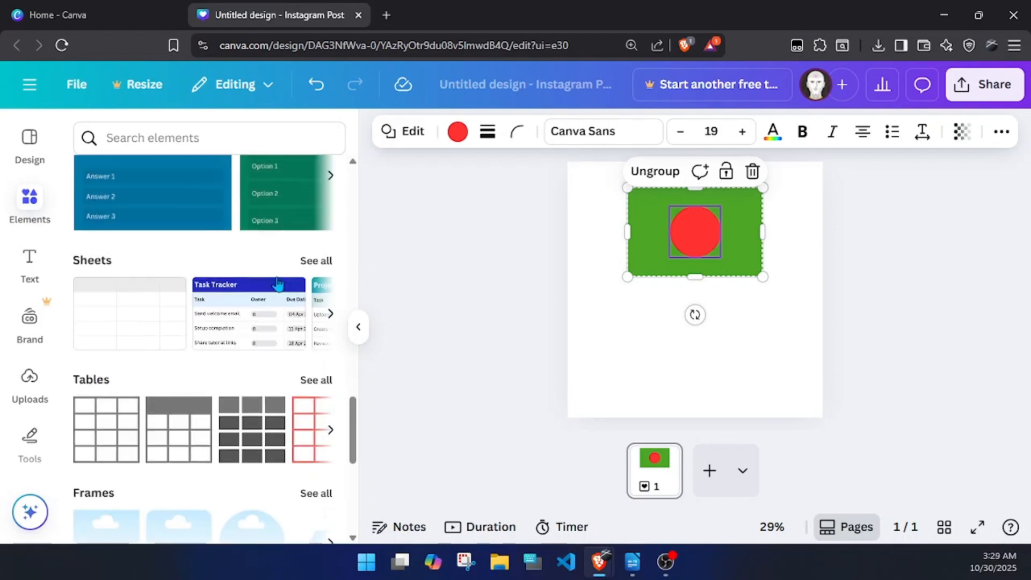
pyautogui.scroll(-1, 278, 285)
pyautogui.scroll(8, 301, 271)
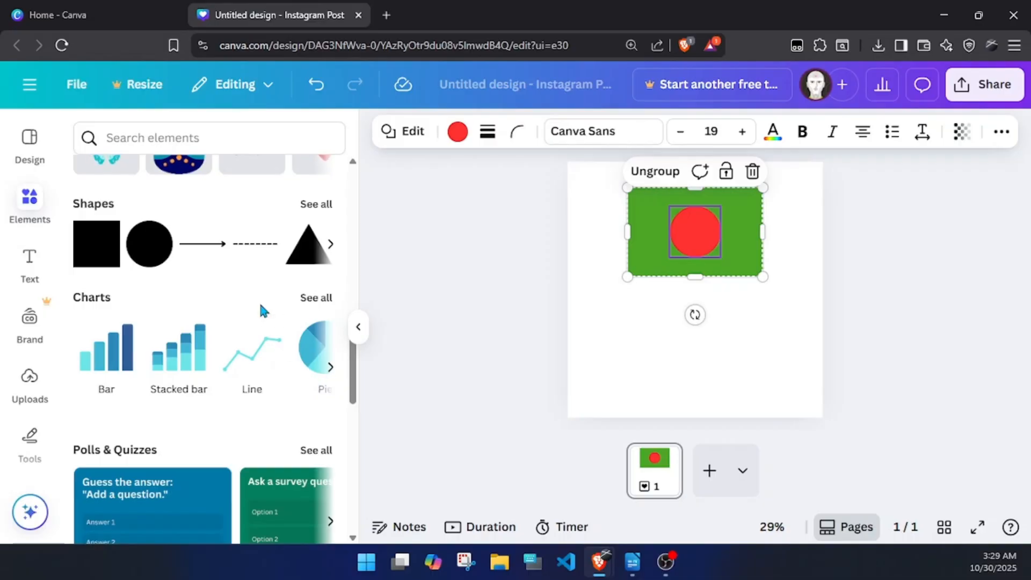
pyautogui.scroll(-7, 204, 347)
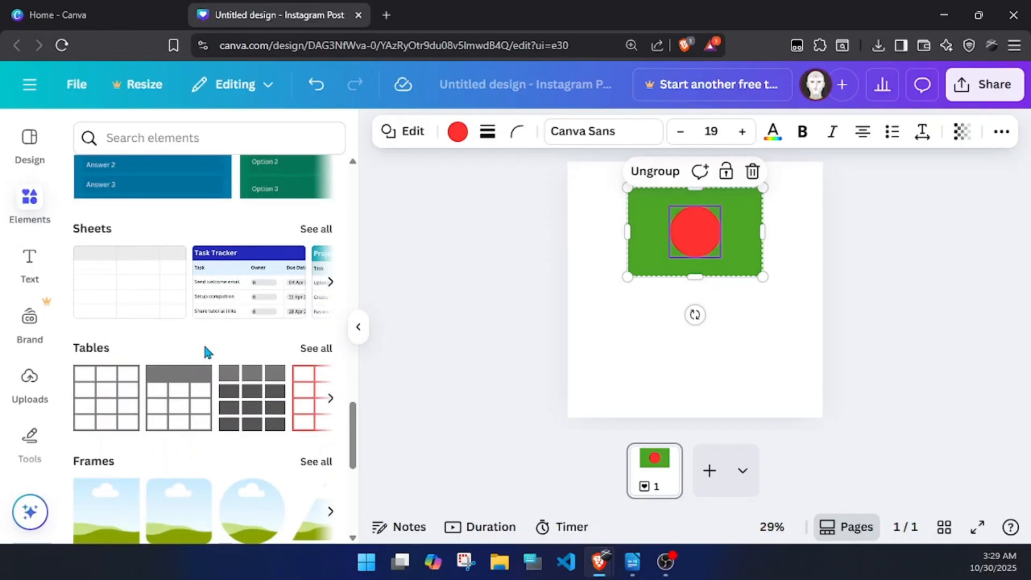
pyautogui.scroll(-6, 208, 348)
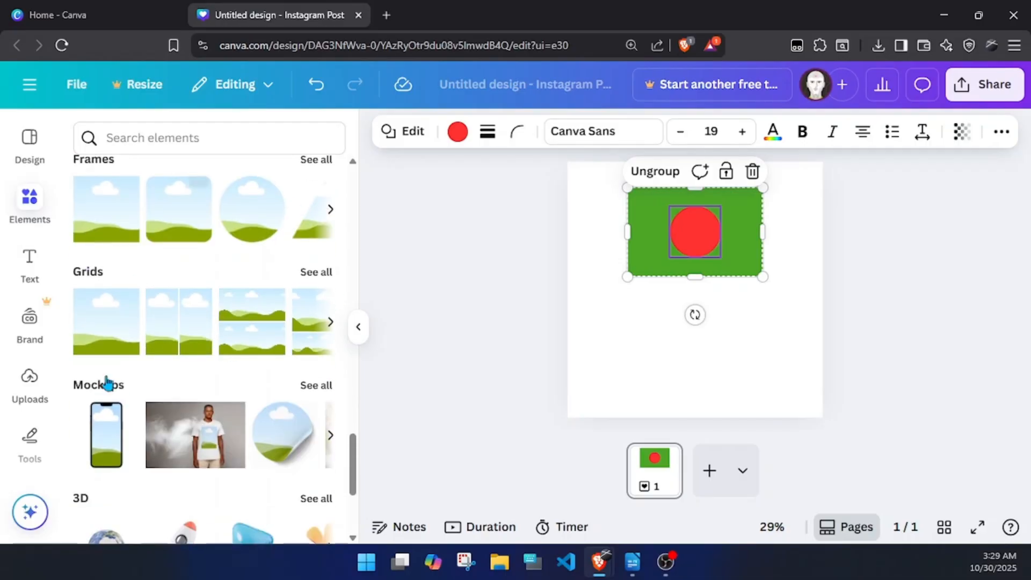
pyautogui.scroll(-4, 245, 315)
pyautogui.scroll(3, 175, 290)
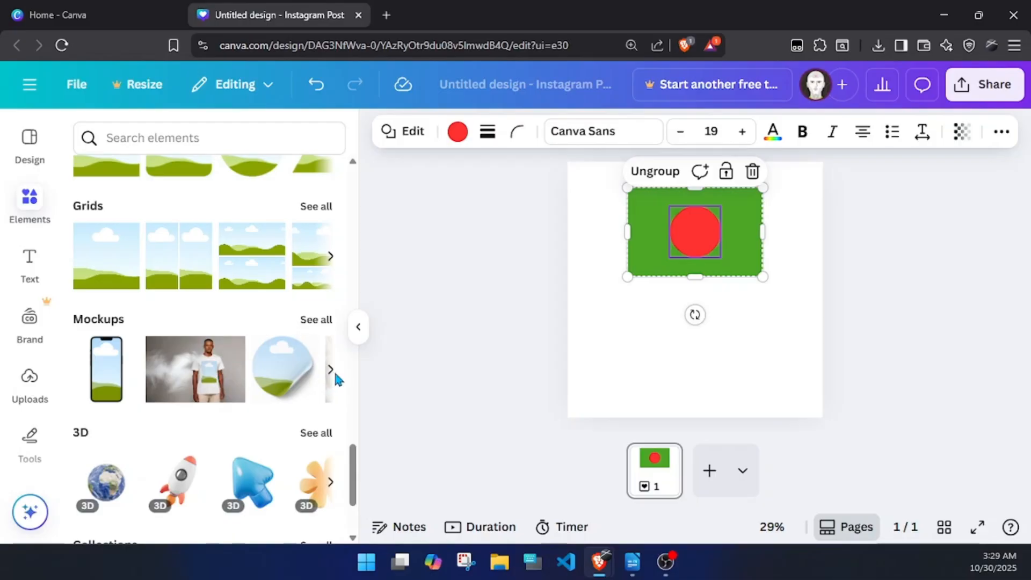
pyautogui.scroll(-3, 271, 357)
pyautogui.scroll(7, 267, 361)
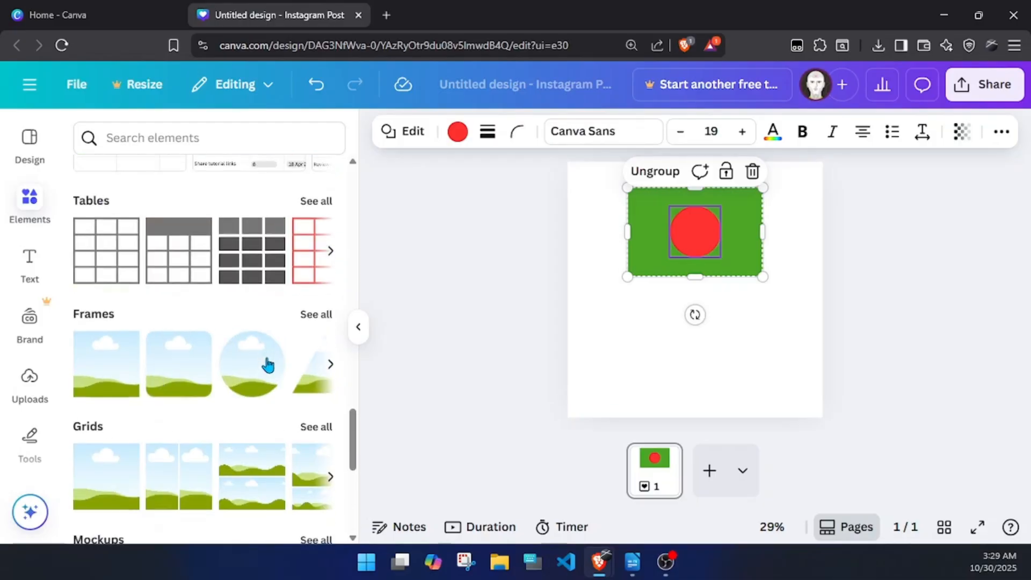
pyautogui.scroll(10, 223, 333)
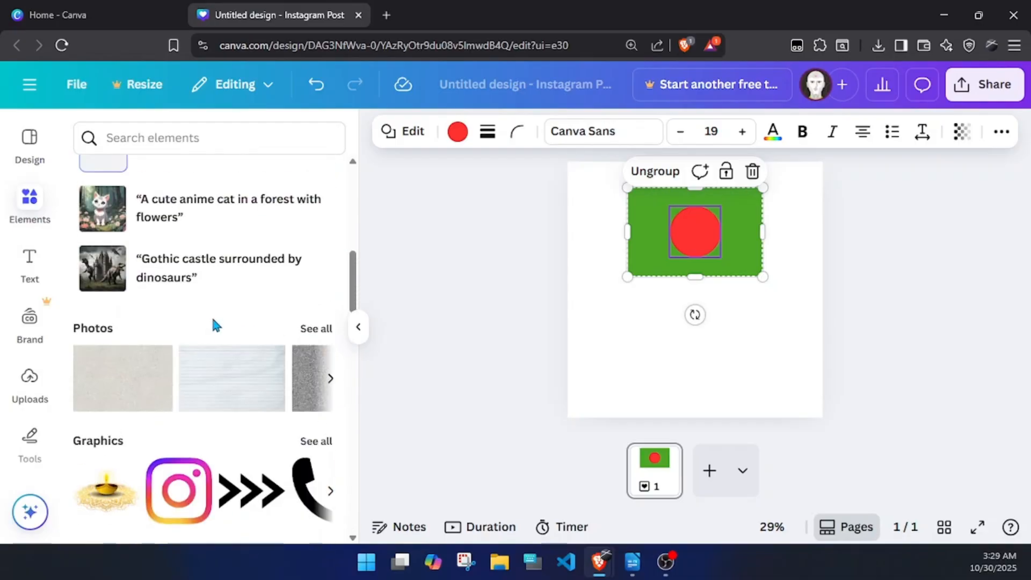
pyautogui.scroll(2, 215, 310)
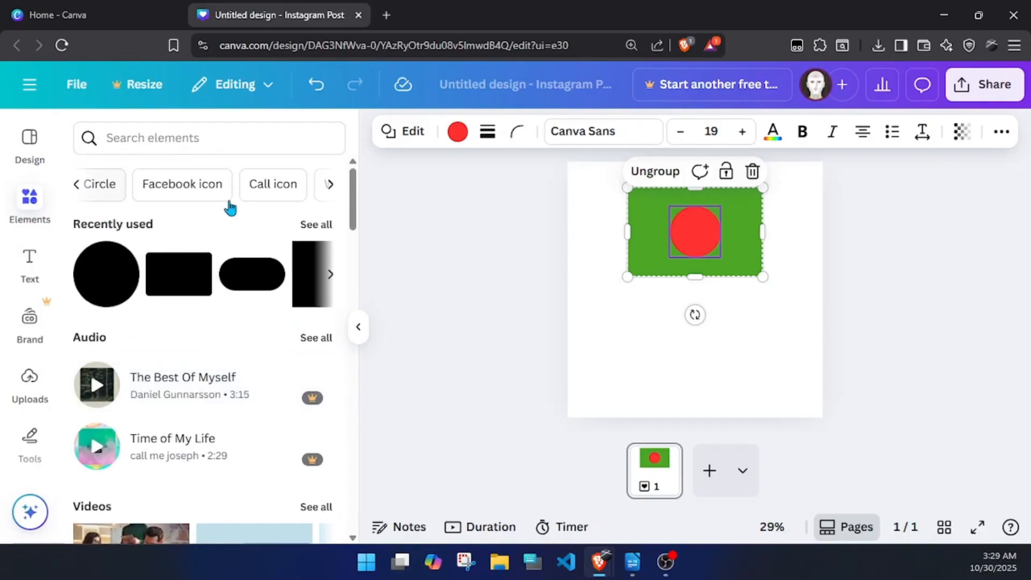
# Add a default heading text to the page and move it just below the flag group.
pyautogui.click(608, 309)
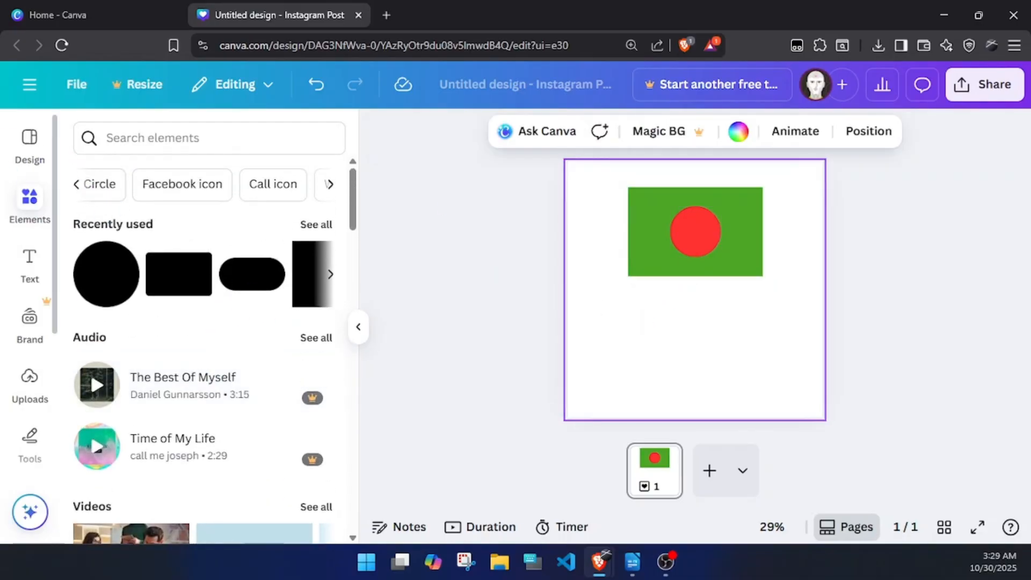
pyautogui.click(28, 210)
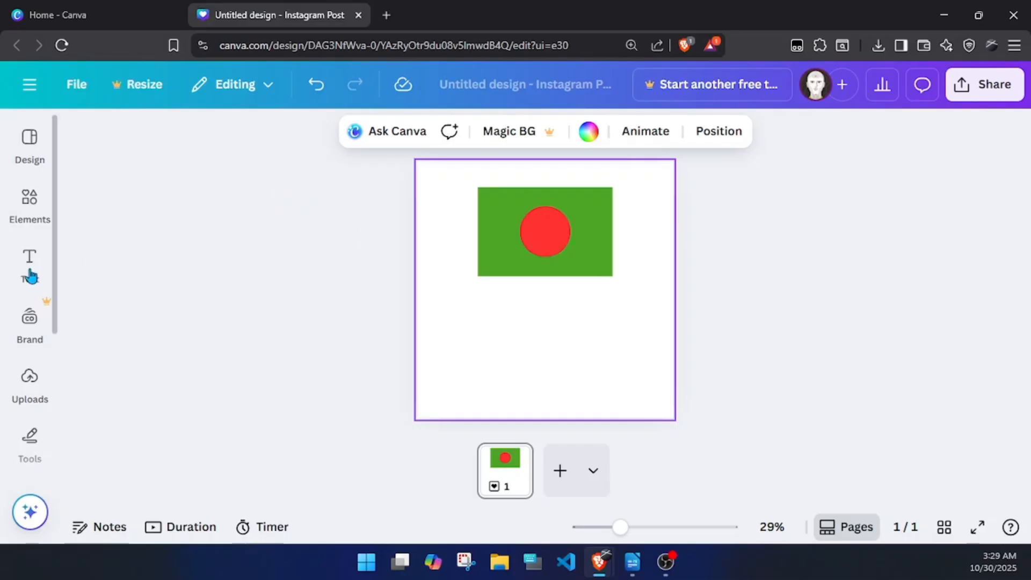
pyautogui.moveTo(30, 264)
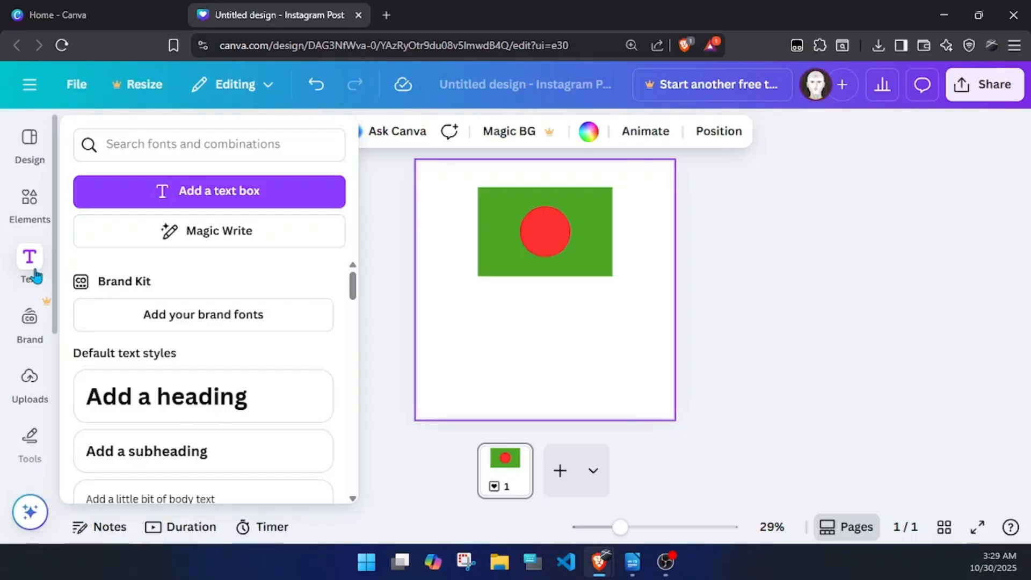
pyautogui.scroll(-3, 143, 400)
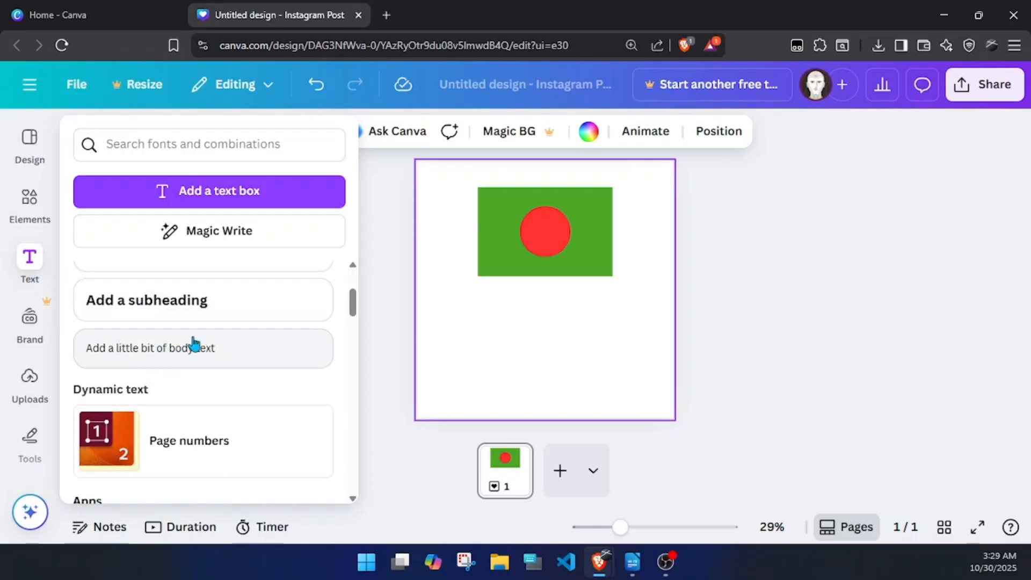
pyautogui.scroll(2, 228, 346)
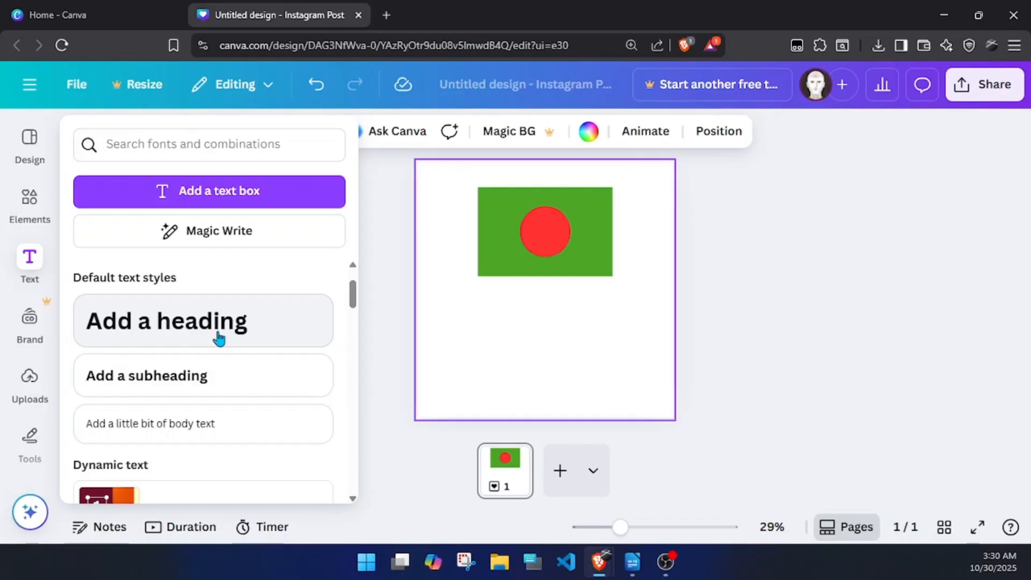
pyautogui.click(115, 331)
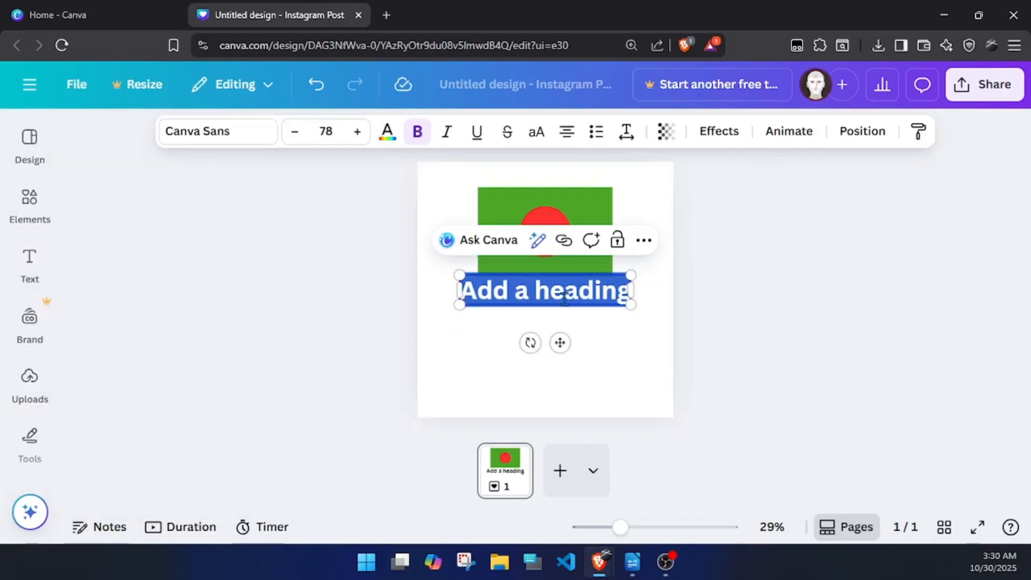
pyautogui.moveTo(560, 341)
pyautogui.mouseDown()
pyautogui.moveTo(573, 356)
pyautogui.moveTo(561, 353)
pyautogui.mouseUp()
# Replace the placeholder heading text with "Bangladesh".
pyautogui.tripleClick(539, 310)
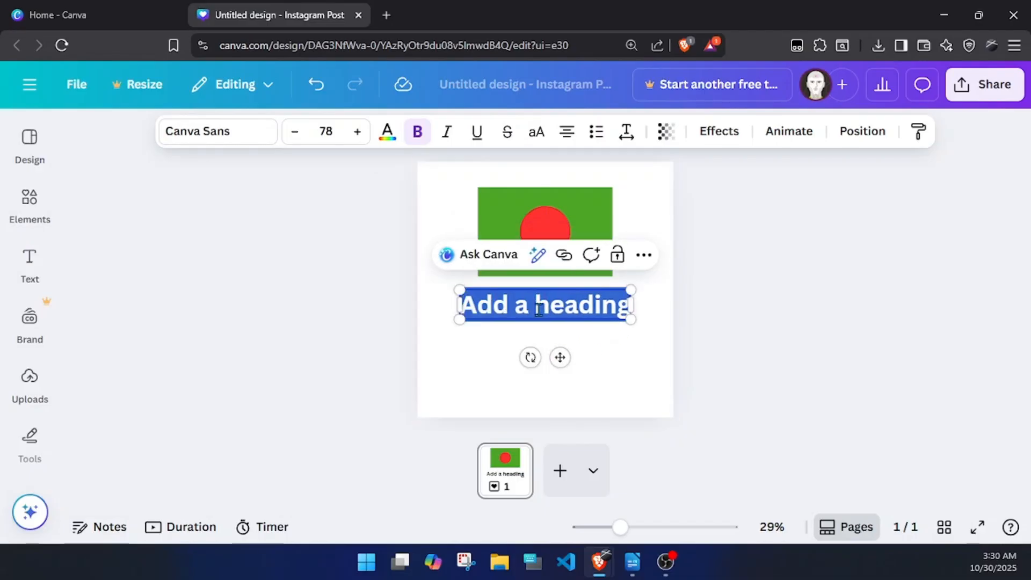
pyautogui.press('BackSpace')
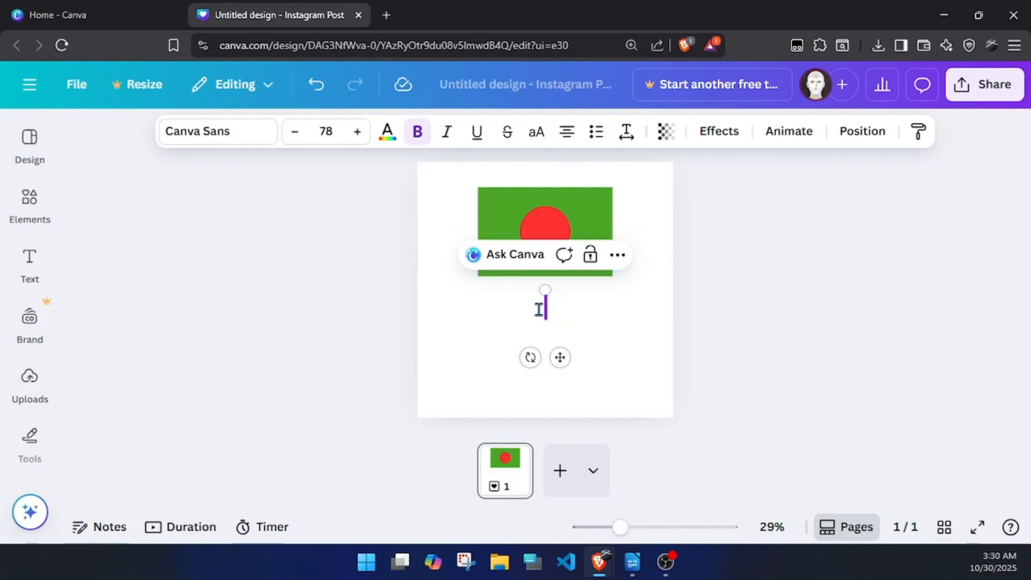
pyautogui.write('Bangl')
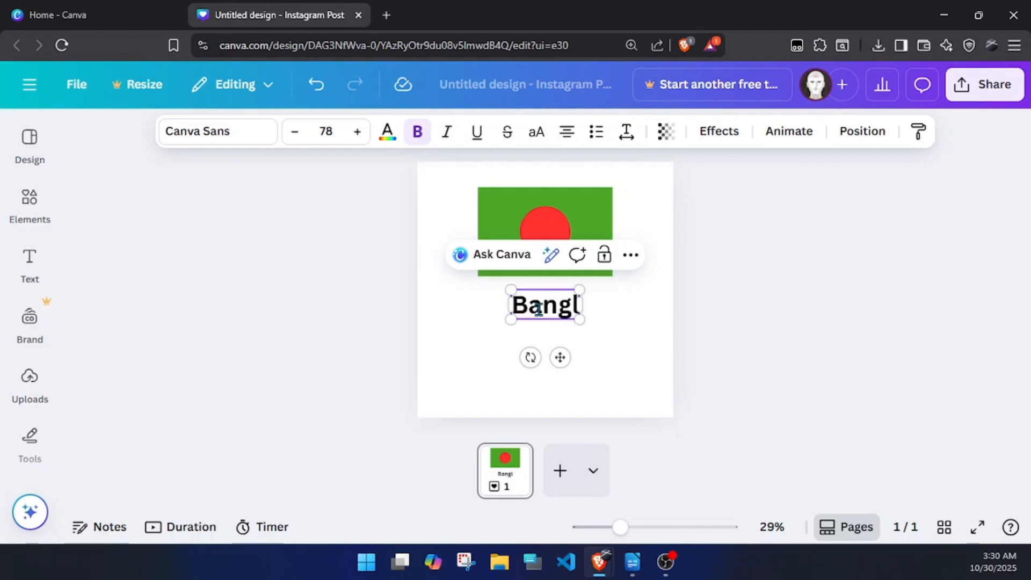
pyautogui.write('adesh')
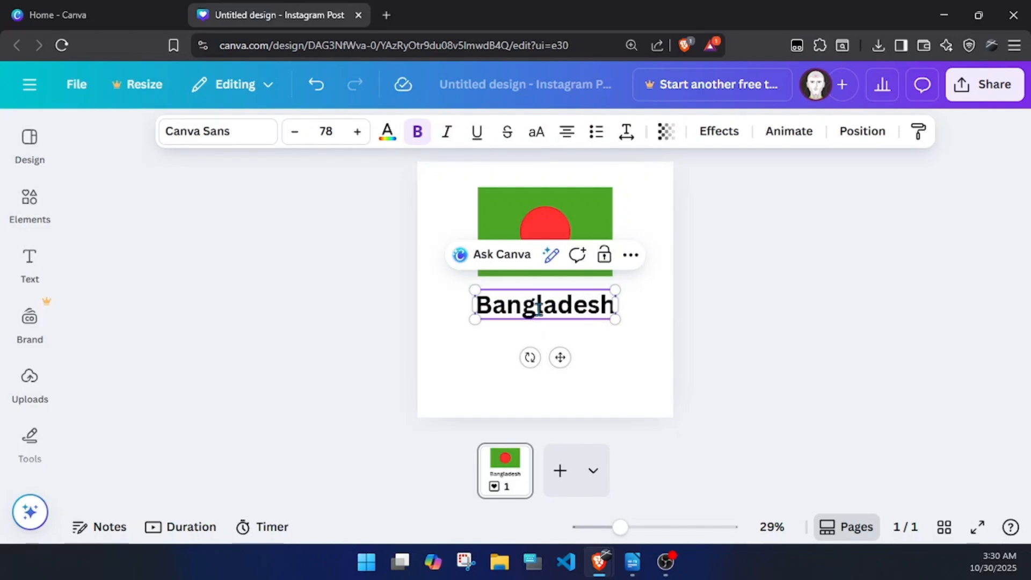
pyautogui.click(650, 360)
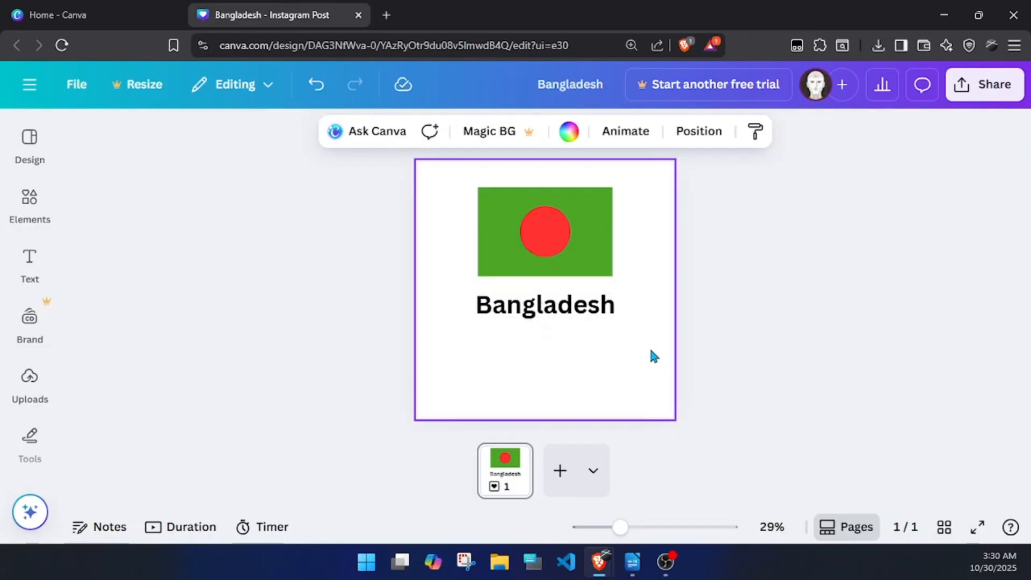
# Post the comment "bangladesh flag" on the Bangladesh heading and close the comment thread.
pyautogui.click(572, 305)
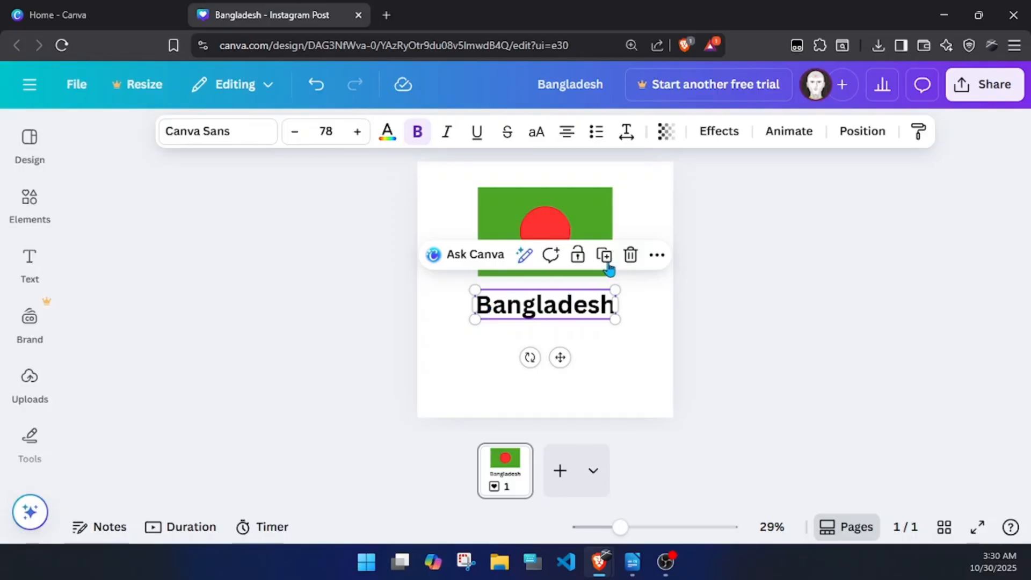
pyautogui.doubleClick(537, 314)
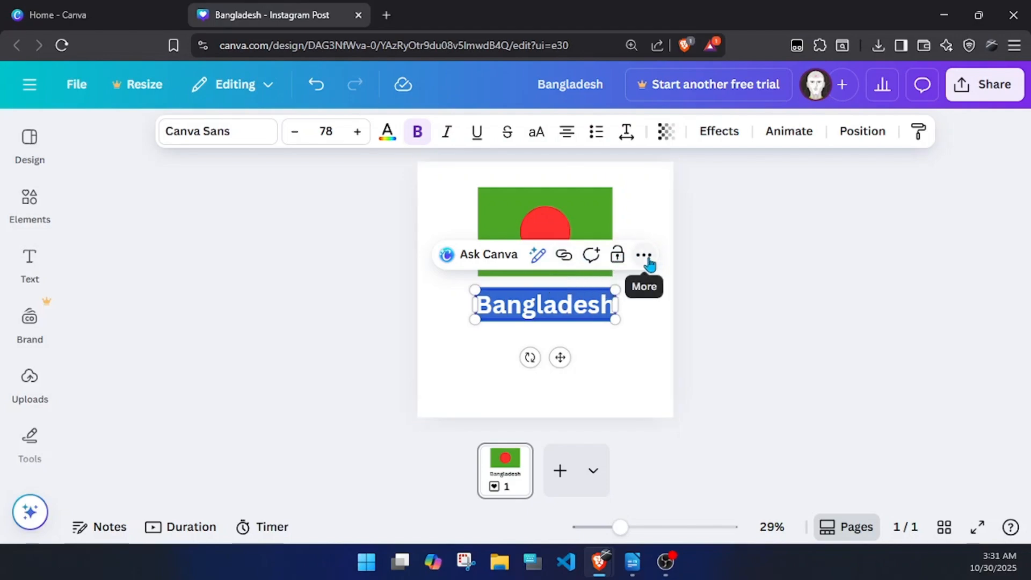
pyautogui.click(595, 254)
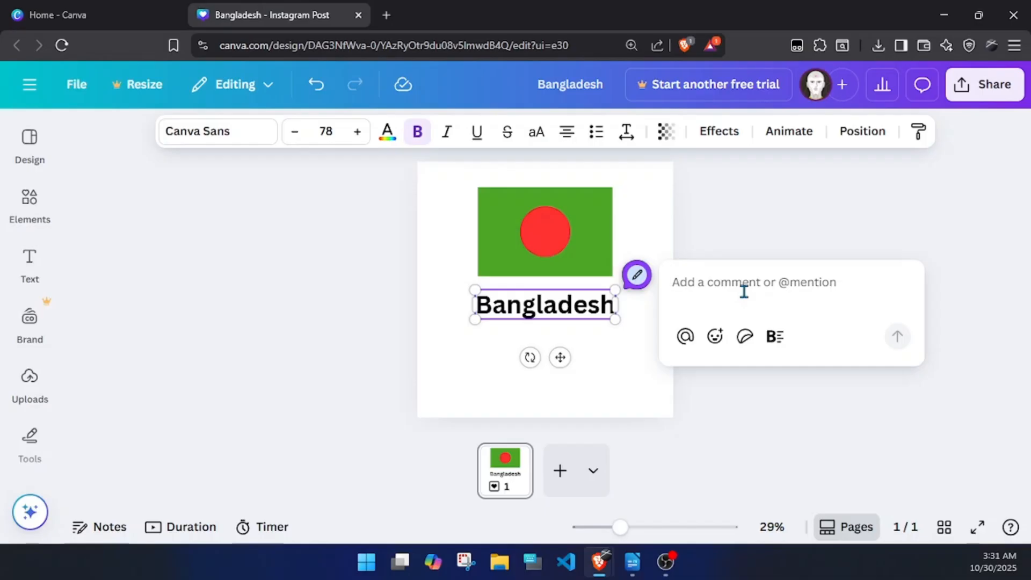
pyautogui.write('ban')
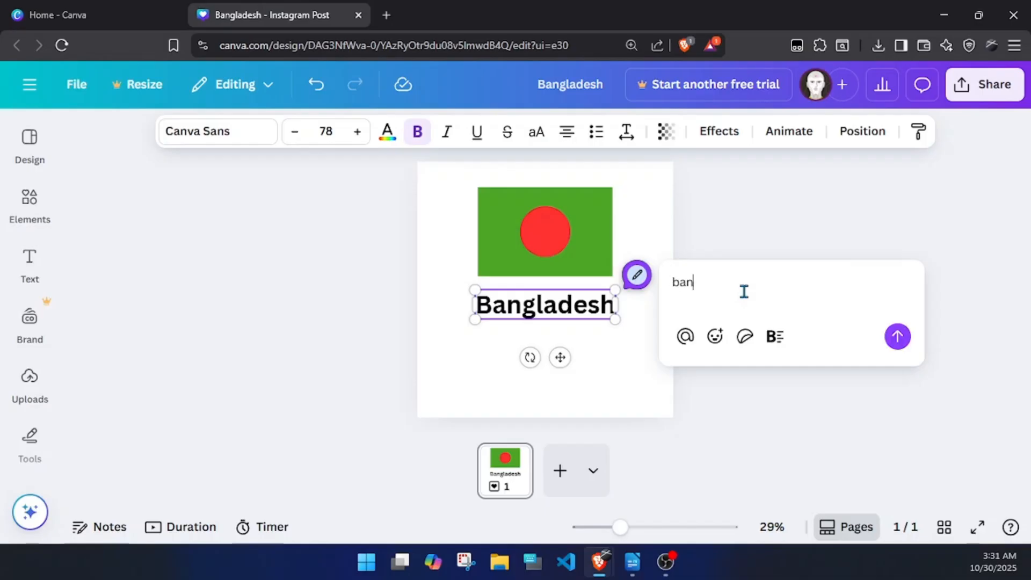
pyautogui.write('gladesh flag')
pyautogui.click(900, 337)
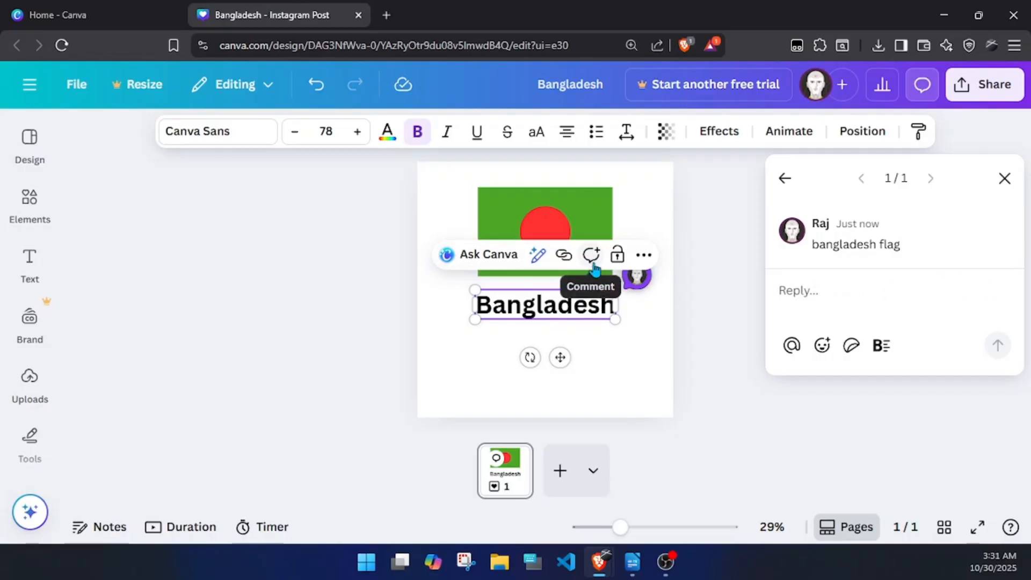
pyautogui.click(1004, 180)
pyautogui.click(640, 340)
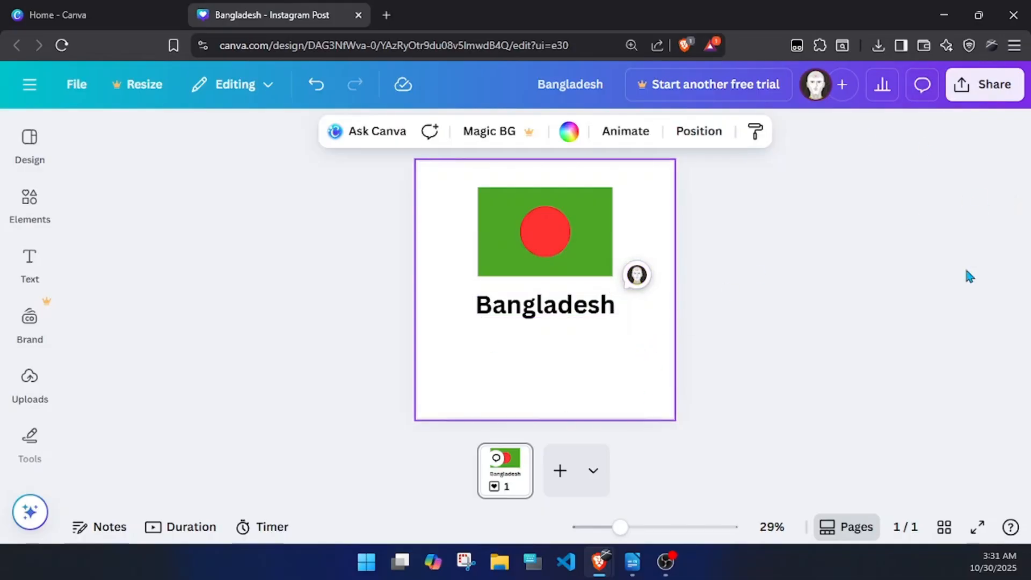
# Change the Bangladesh heading's font to Cooper BT from the recommended fonts.
pyautogui.click(610, 305)
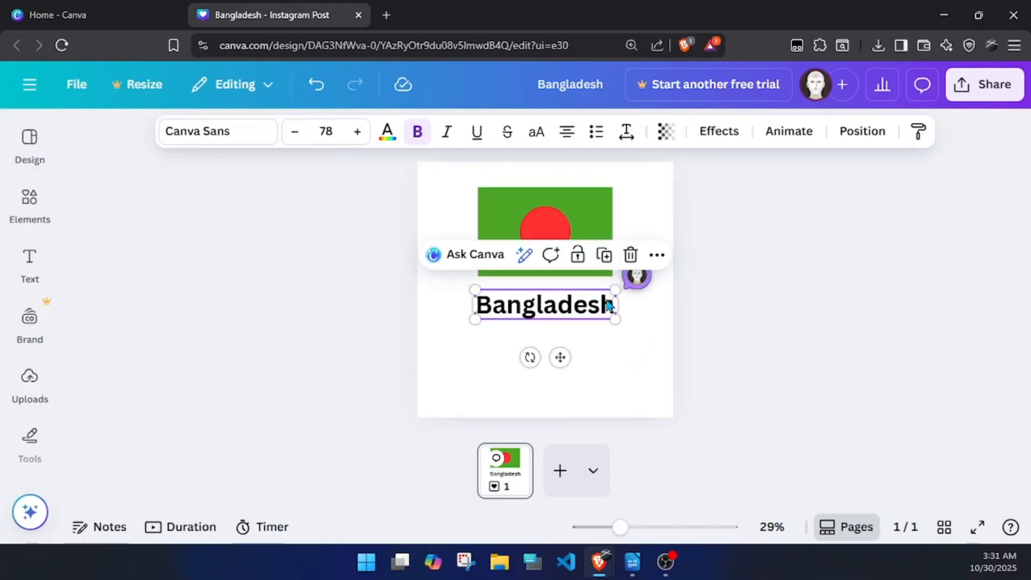
pyautogui.doubleClick(562, 309)
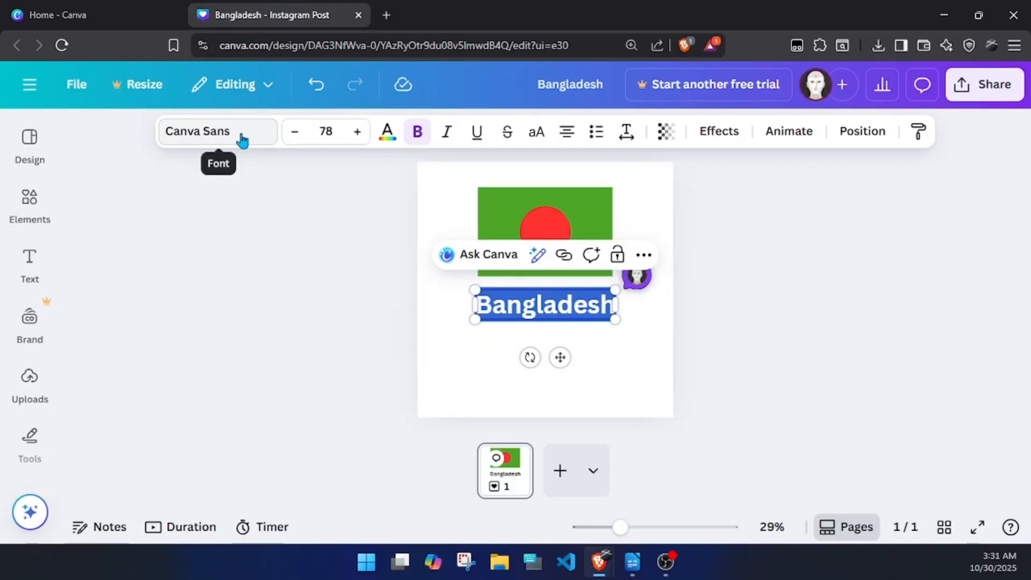
pyautogui.click(242, 138)
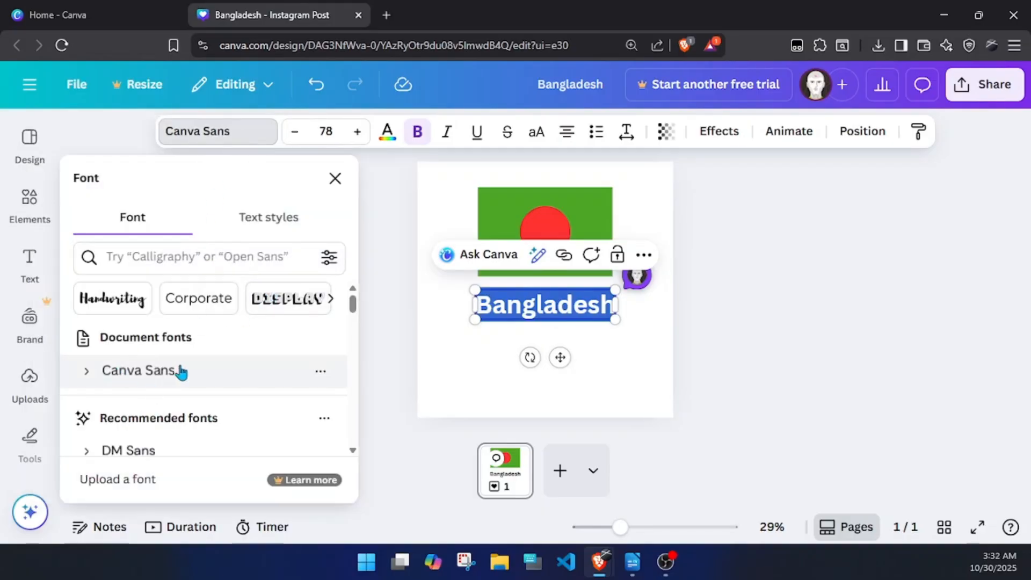
pyautogui.scroll(-3, 277, 380)
pyautogui.scroll(-5, 276, 379)
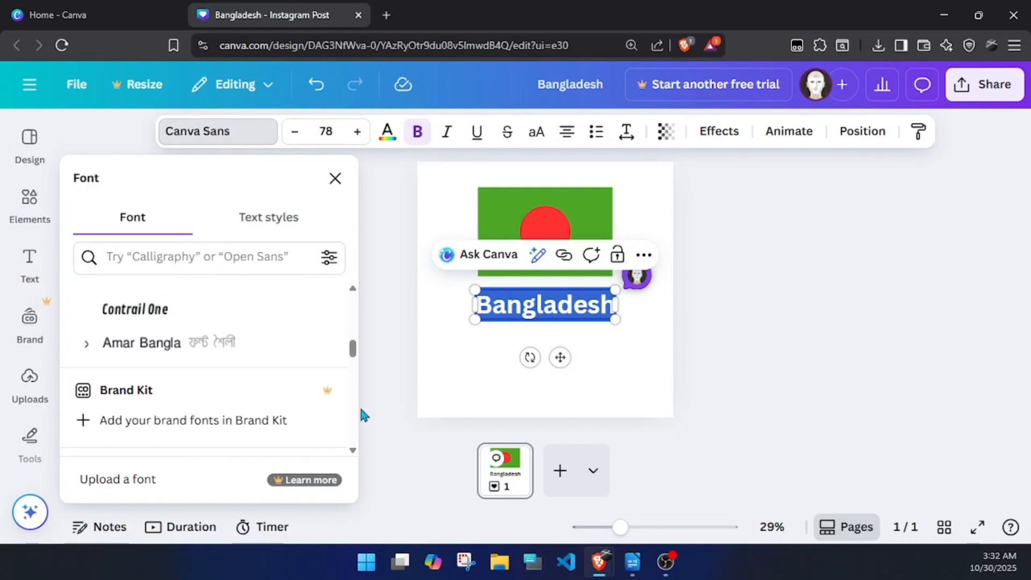
pyautogui.scroll(6, 272, 375)
pyautogui.scroll(2, 271, 375)
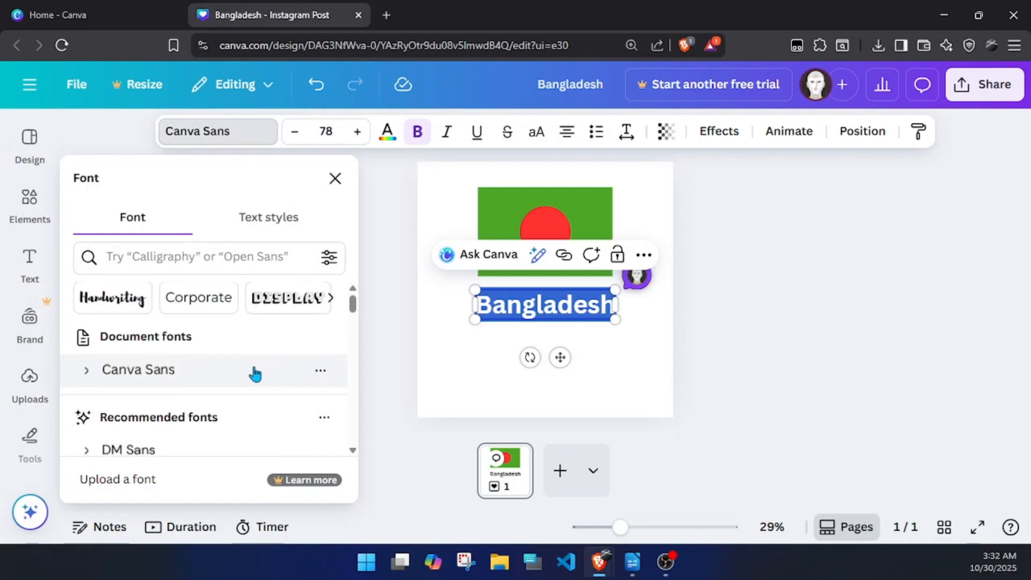
pyautogui.scroll(-5, 248, 368)
pyautogui.scroll(5, 192, 384)
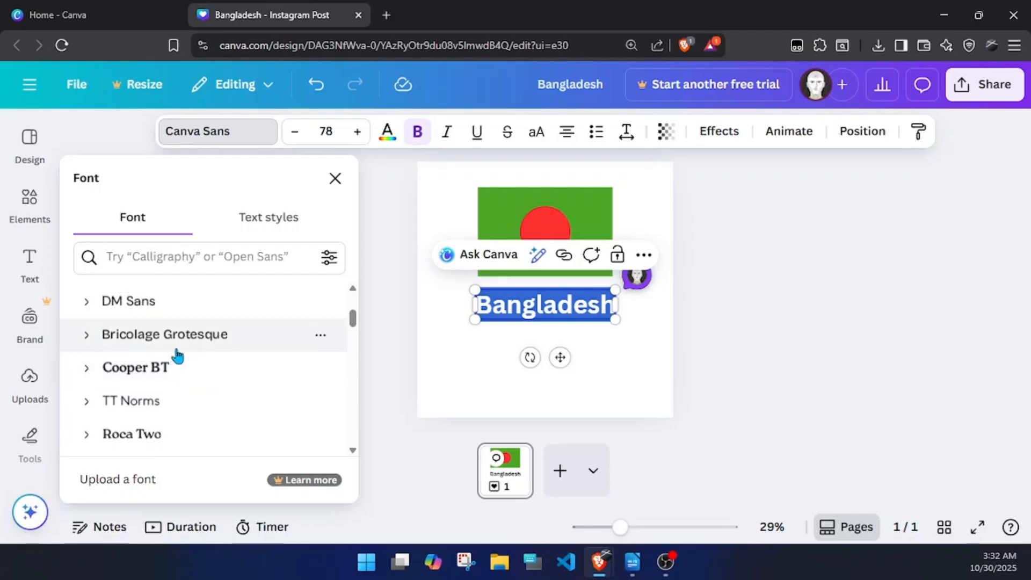
pyautogui.scroll(-3, 170, 414)
pyautogui.scroll(1, 170, 375)
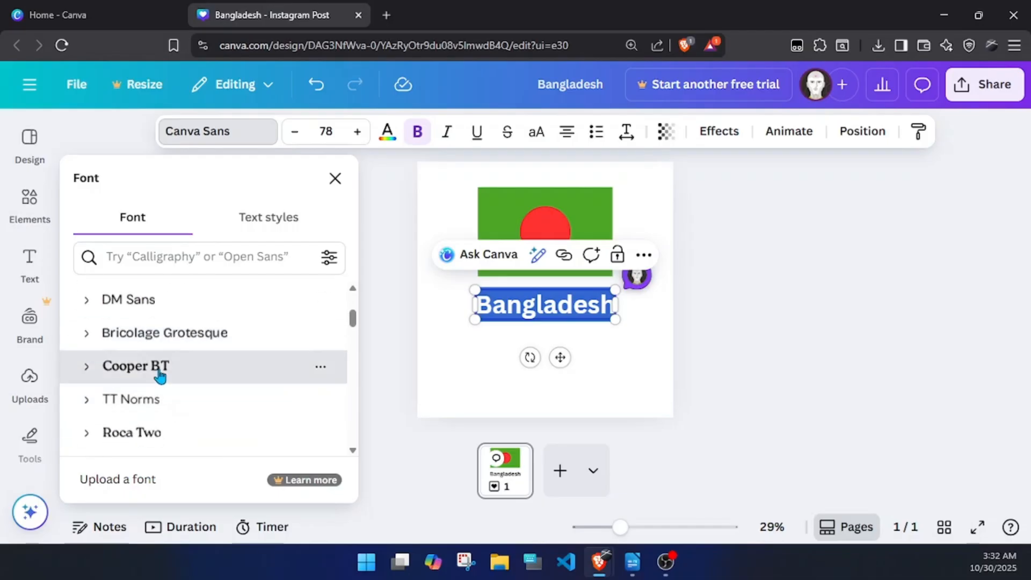
pyautogui.click(172, 371)
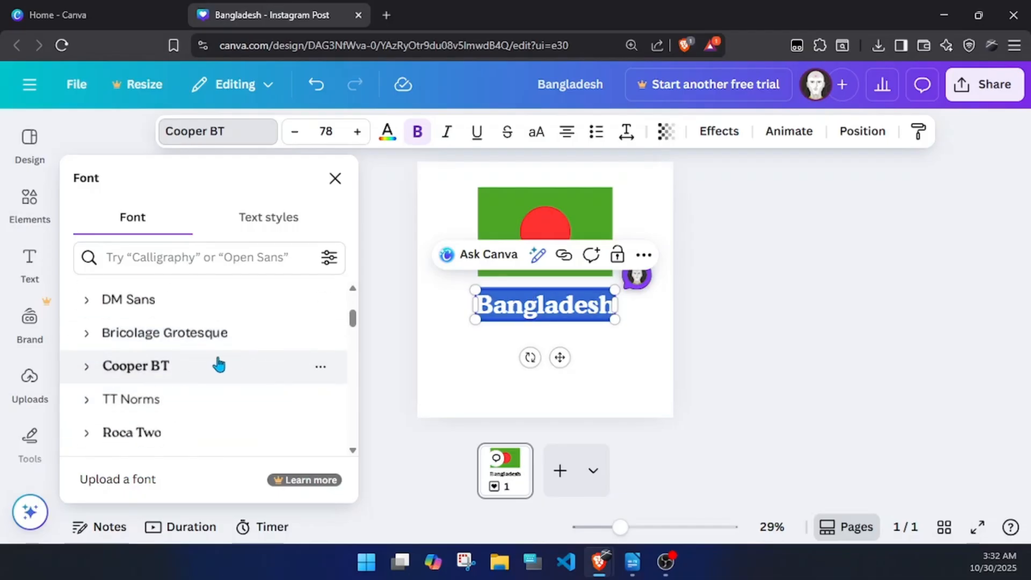
pyautogui.click(612, 383)
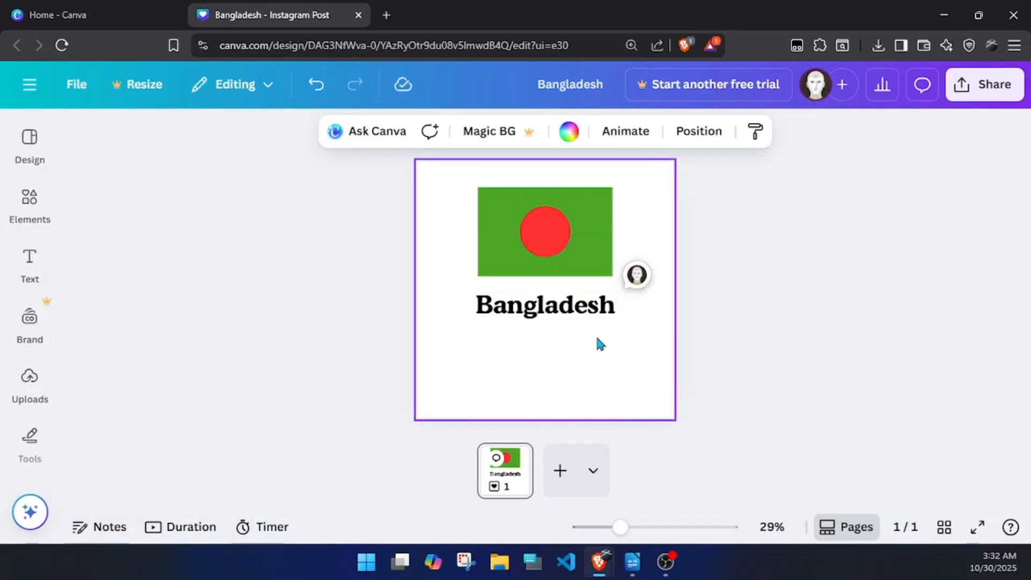
# Increase the Bangladesh heading's font size to 91.
pyautogui.click(582, 318)
pyautogui.doubleClick(581, 315)
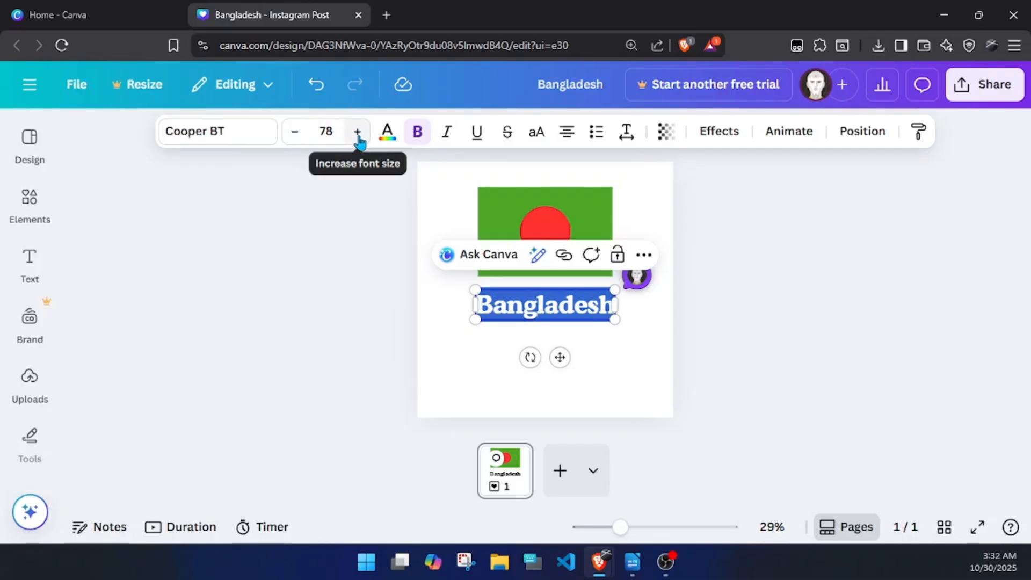
pyautogui.click(358, 134)
pyautogui.click(358, 134)
pyautogui.click(357, 134)
pyautogui.click(358, 135)
pyautogui.click(358, 134)
pyautogui.click(357, 134)
pyautogui.click(357, 134)
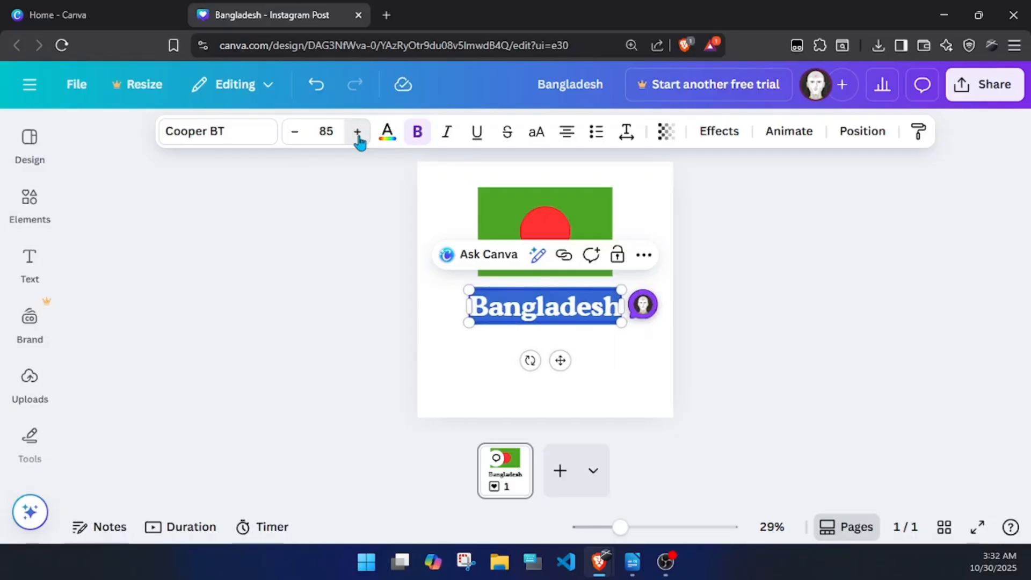
pyautogui.click(357, 135)
pyautogui.click(358, 134)
pyautogui.click(357, 135)
pyautogui.click(358, 134)
pyautogui.click(358, 134)
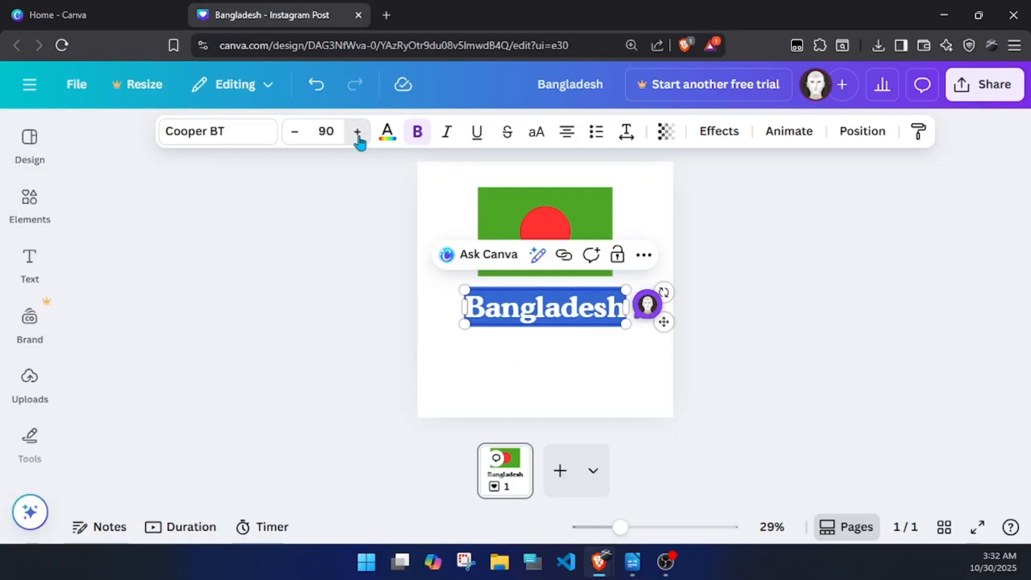
pyautogui.click(358, 135)
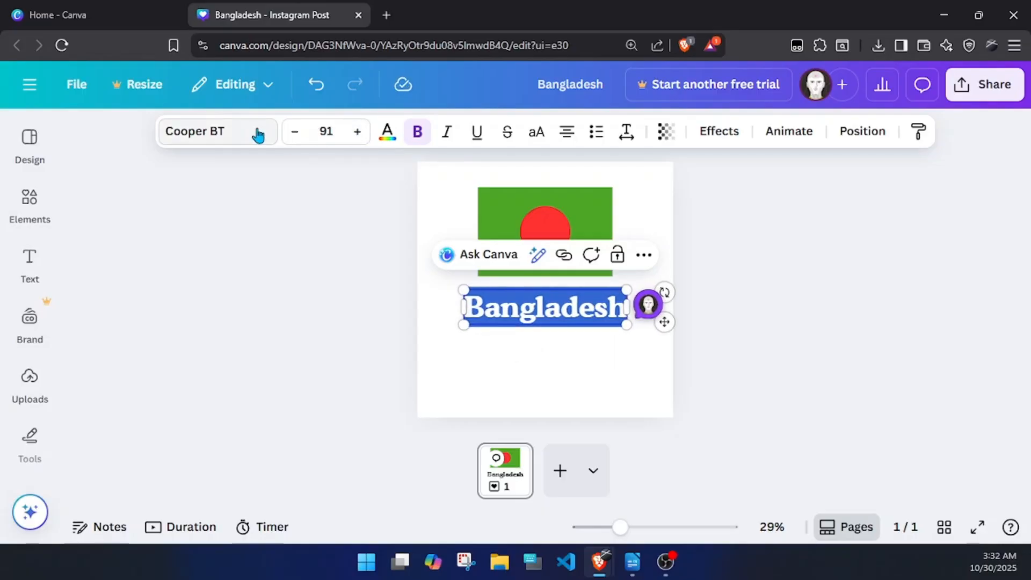
# Reduce the Bangladesh heading's font size and settle on 82.
pyautogui.click(301, 138)
pyautogui.click(302, 138)
pyautogui.click(301, 138)
pyautogui.click(301, 138)
pyautogui.click(301, 137)
pyautogui.click(301, 138)
pyautogui.click(301, 138)
pyautogui.click(301, 138)
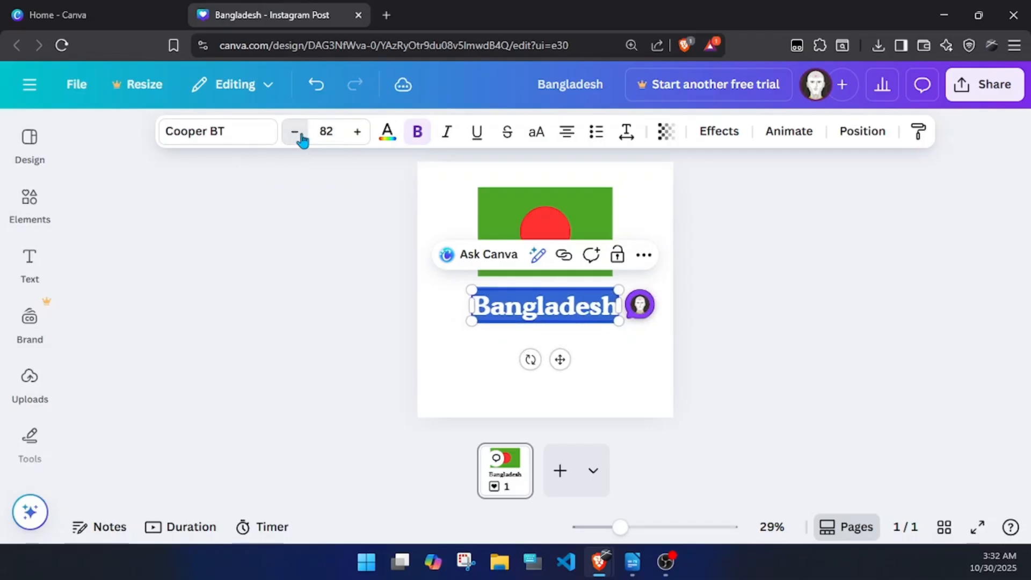
pyautogui.click(301, 138)
pyautogui.click(301, 138)
pyautogui.click(301, 138)
pyautogui.click(299, 135)
pyautogui.click(356, 140)
pyautogui.click(356, 140)
pyautogui.click(356, 141)
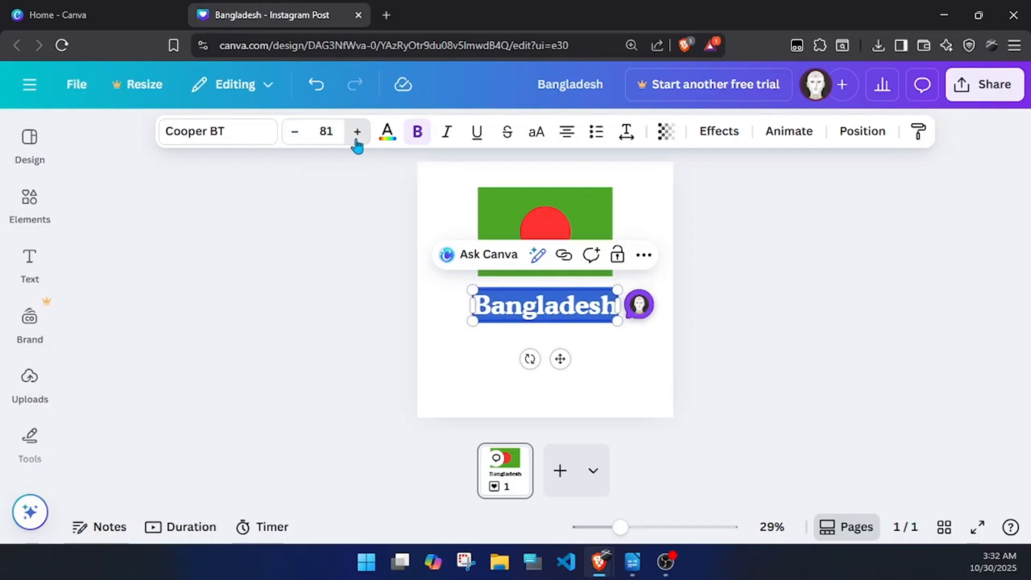
pyautogui.click(357, 141)
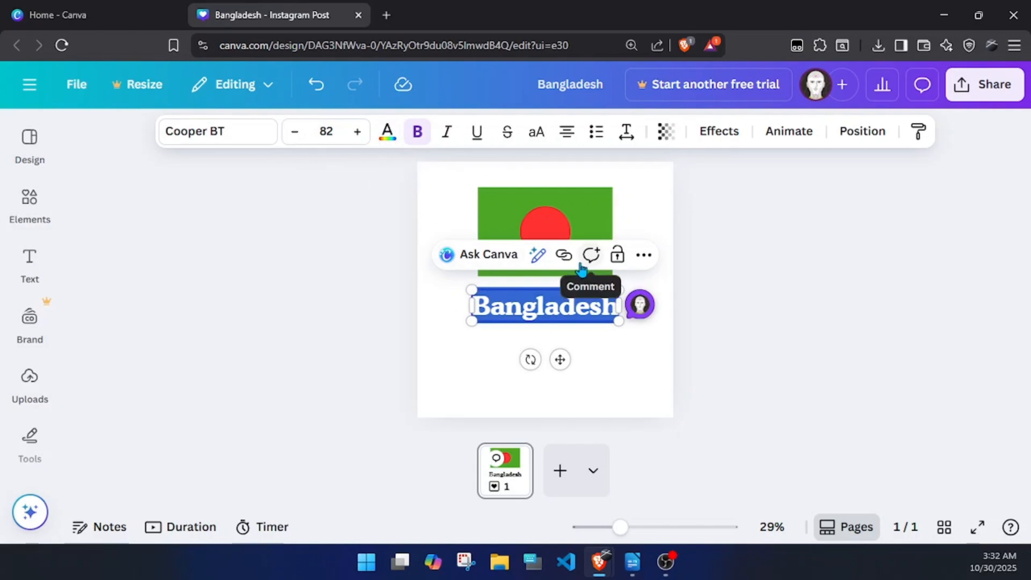
# Change the Bangladesh heading's text color to a light mint green from the full set of default solid colors.
pyautogui.click(397, 141)
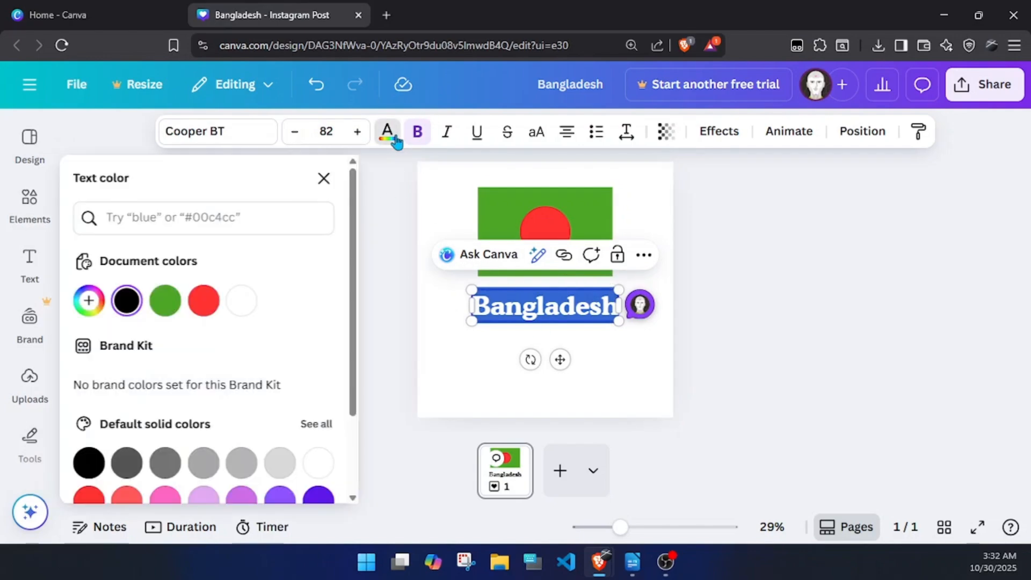
pyautogui.scroll(-2, 293, 273)
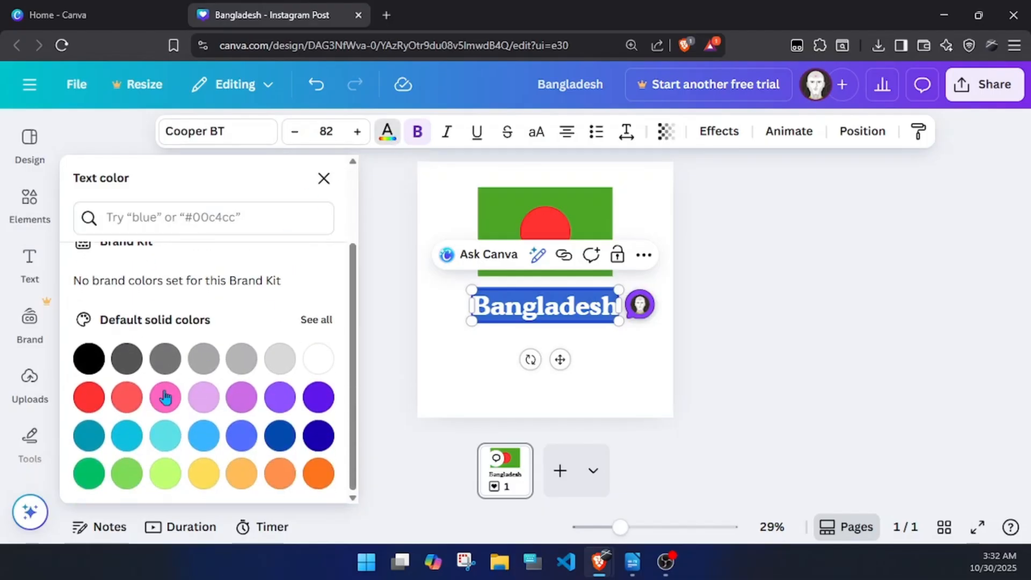
pyautogui.click(328, 321)
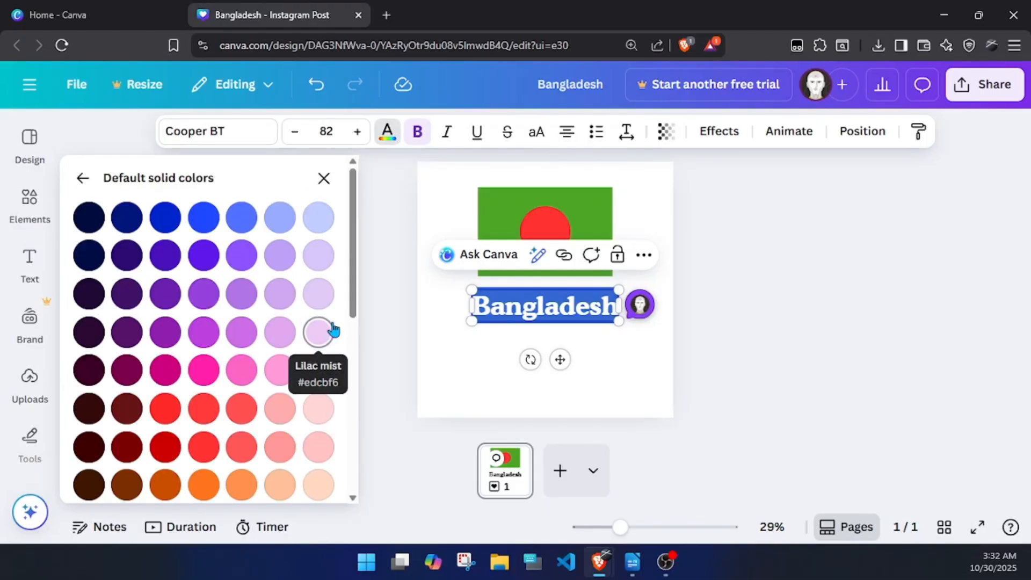
pyautogui.scroll(-3, 325, 414)
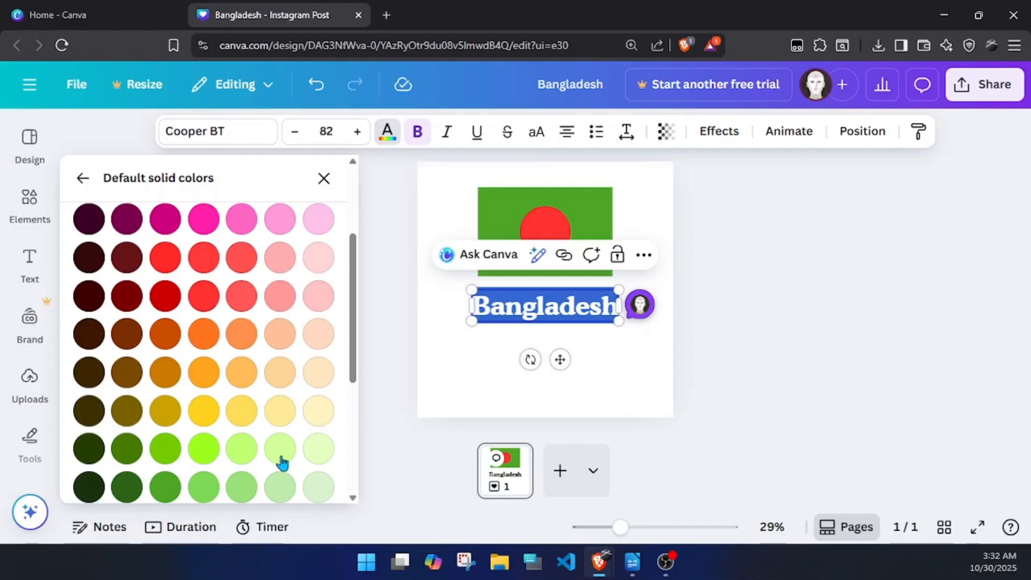
pyautogui.scroll(-5, 282, 463)
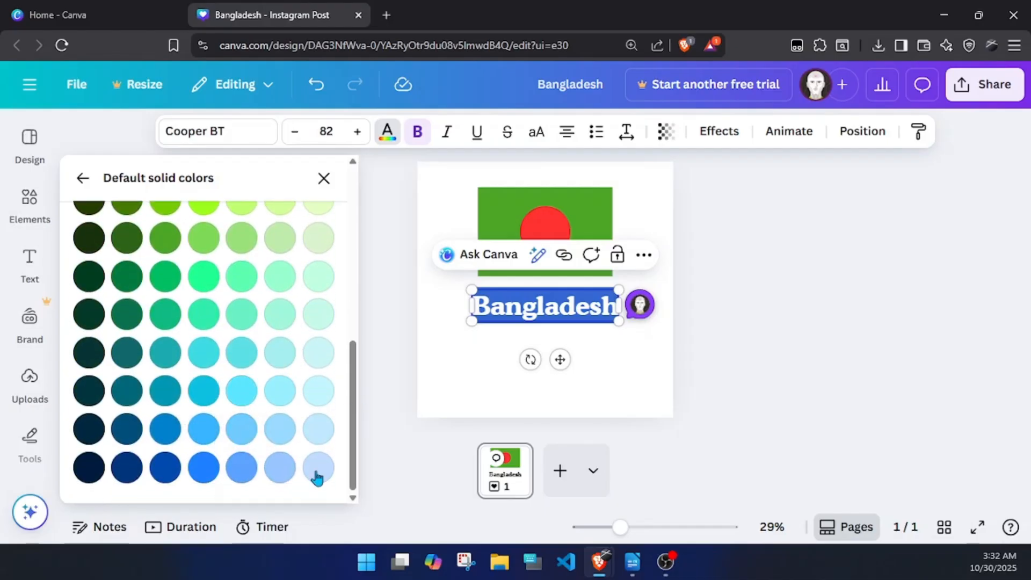
pyautogui.click(243, 315)
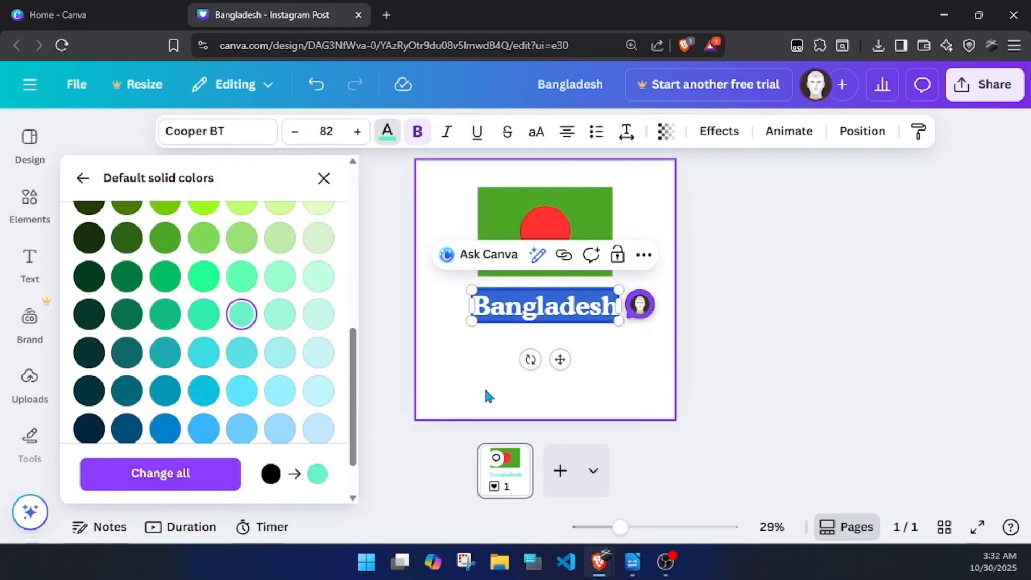
pyautogui.click(459, 366)
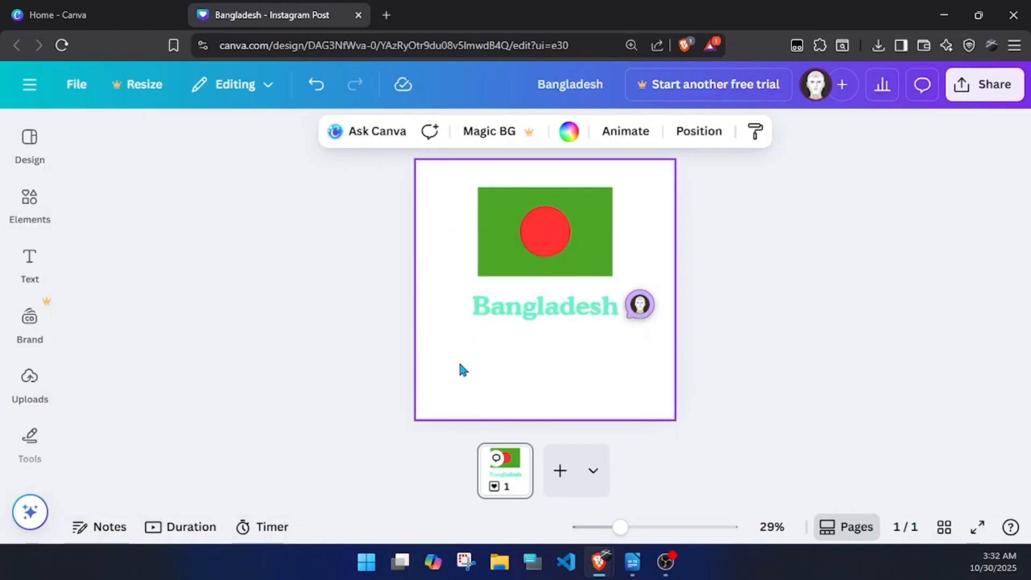
# Apply italics and underline to the Bangladesh heading.
pyautogui.click(507, 312)
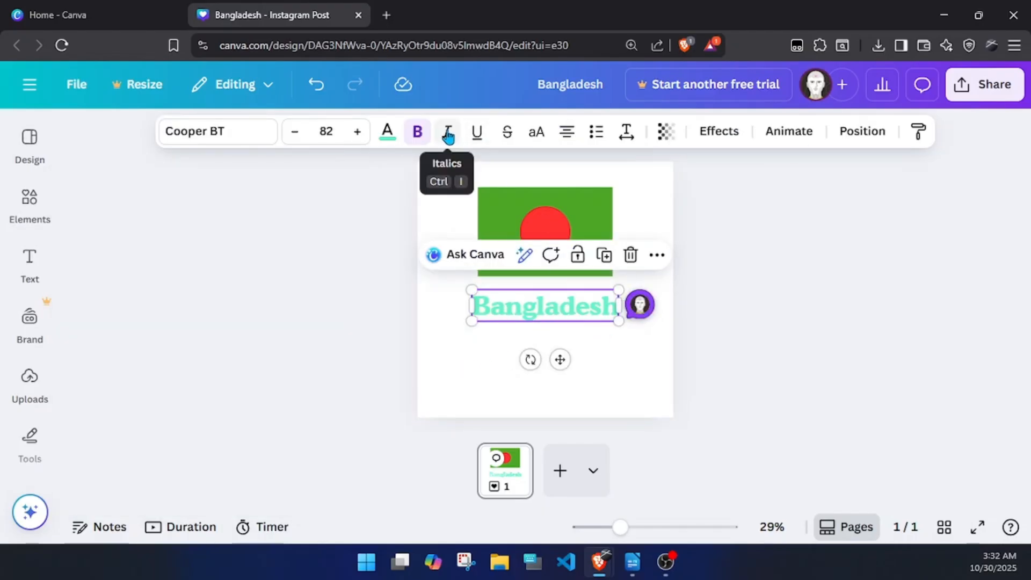
pyautogui.doubleClick(522, 305)
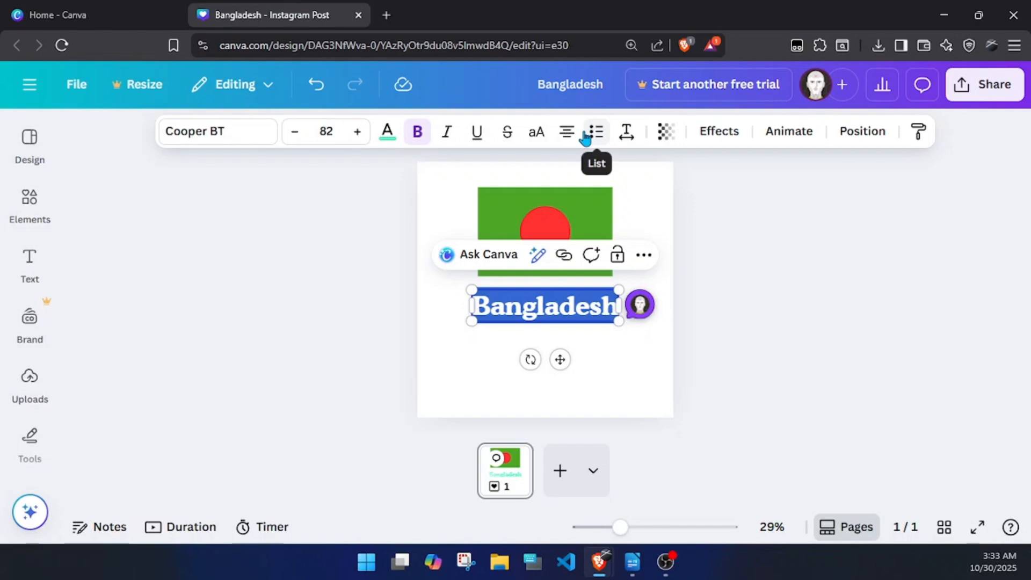
pyautogui.click(447, 132)
pyautogui.click(471, 133)
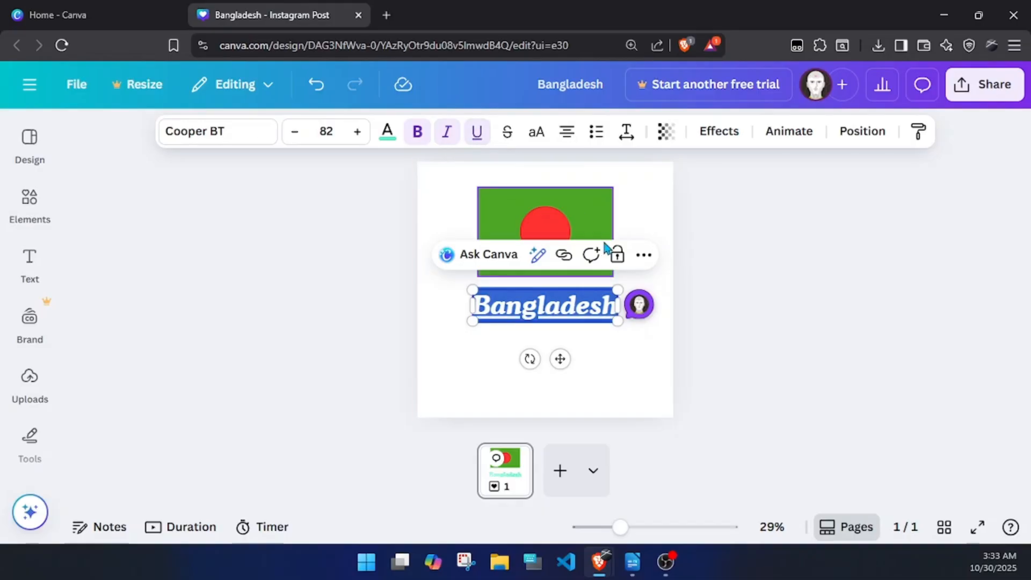
pyautogui.click(634, 357)
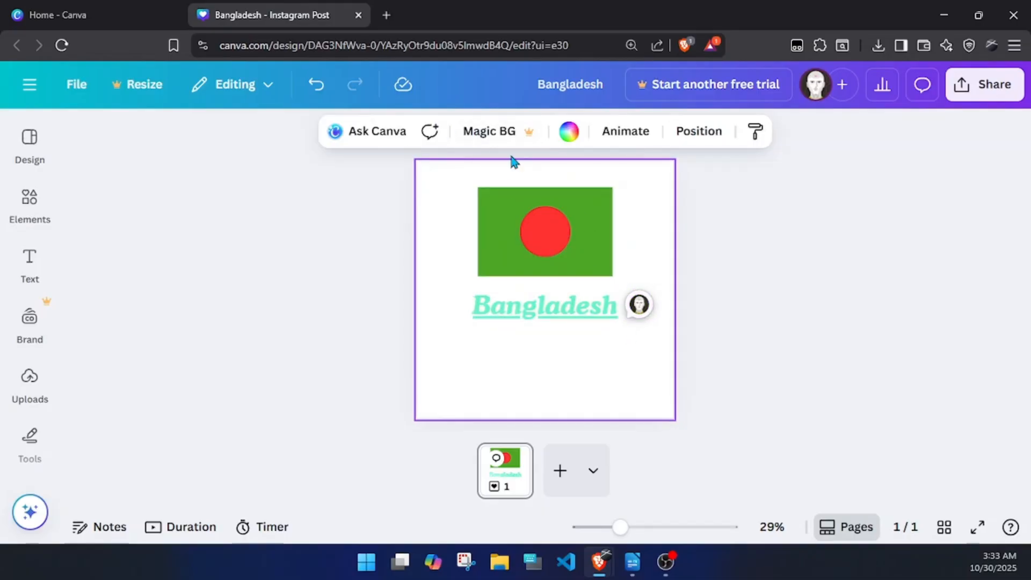
# Try strikethrough on the Bangladesh heading and remove its strikethrough, underline and italic formatting.
pyautogui.click(543, 305)
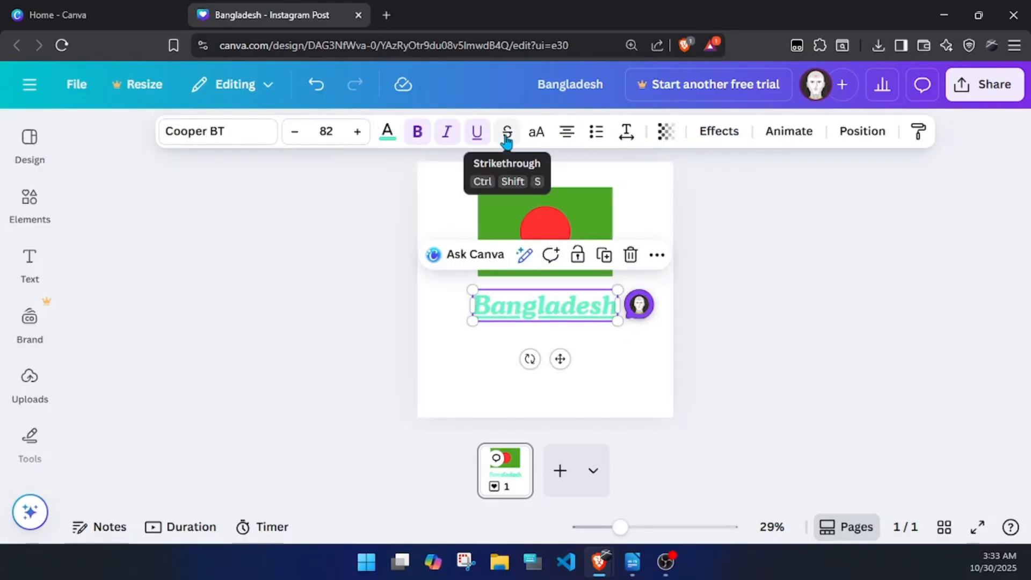
pyautogui.click(506, 140)
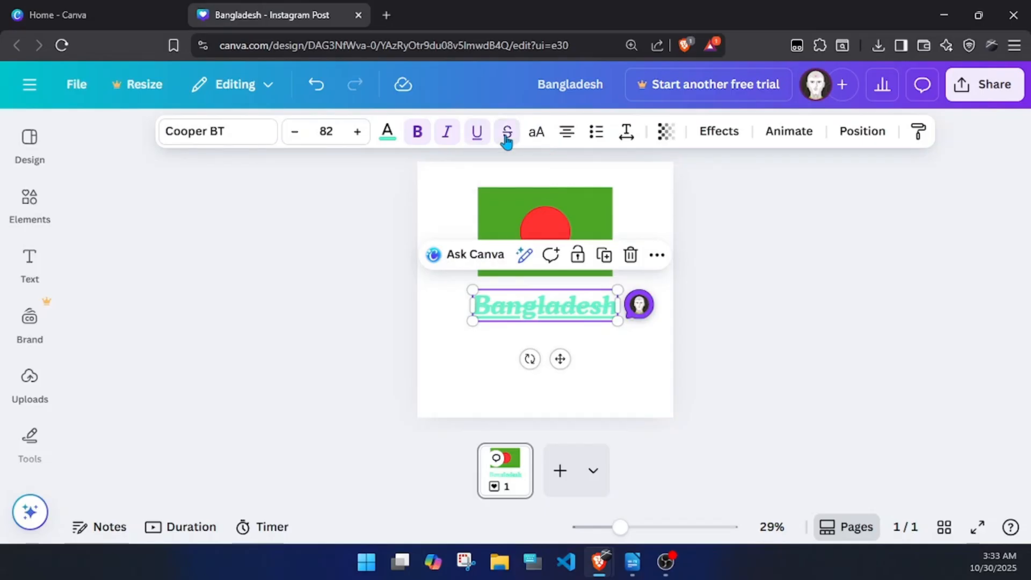
pyautogui.click(506, 141)
pyautogui.click(479, 135)
pyautogui.click(450, 140)
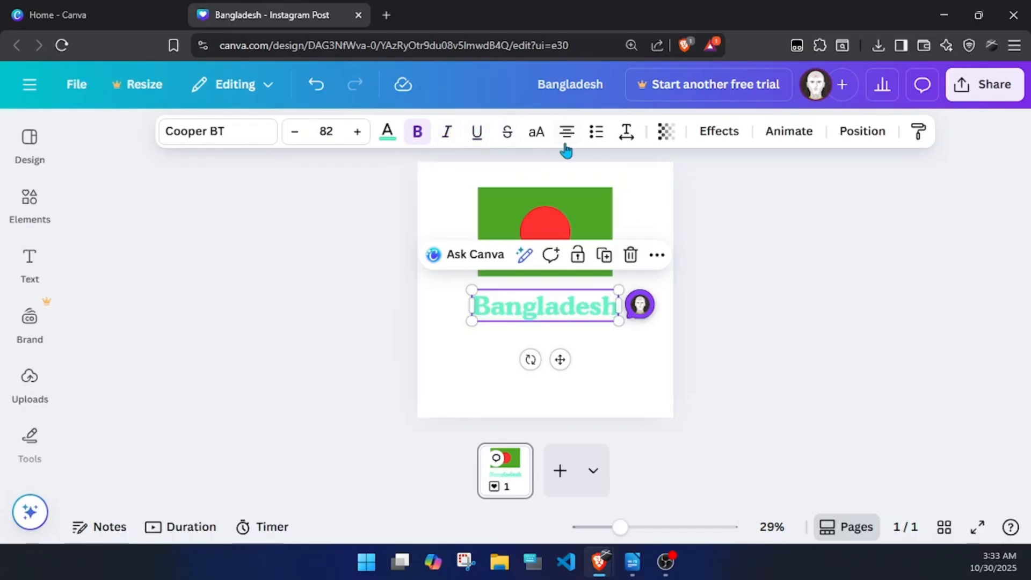
# Left-align the Bangladesh heading and set its letter spacing to 43 and line spacing to 1.46.
pyautogui.click(571, 138)
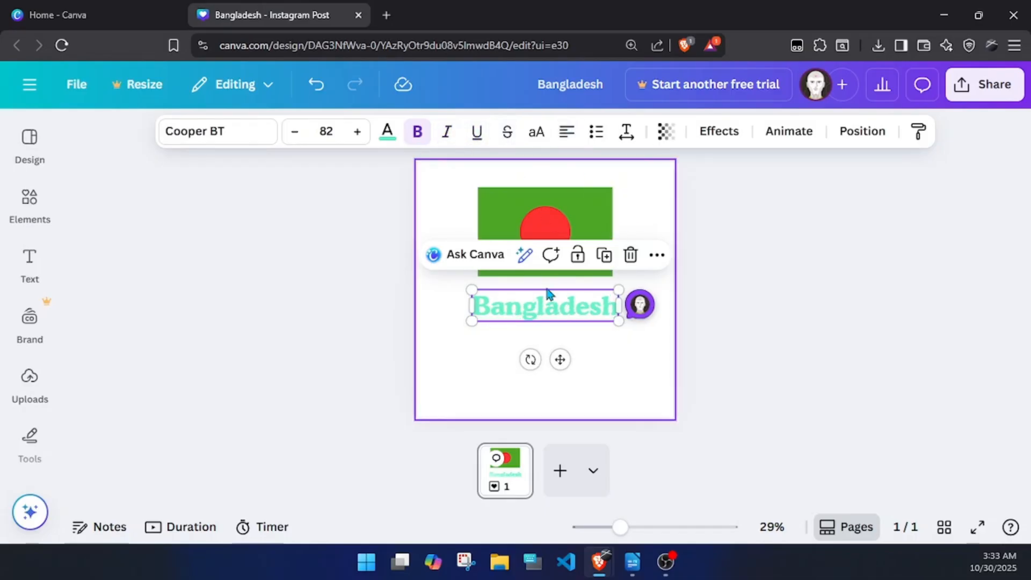
pyautogui.click(626, 135)
pyautogui.moveTo(566, 201)
pyautogui.mouseDown()
pyautogui.moveTo(589, 203)
pyautogui.moveTo(571, 203)
pyautogui.mouseUp()
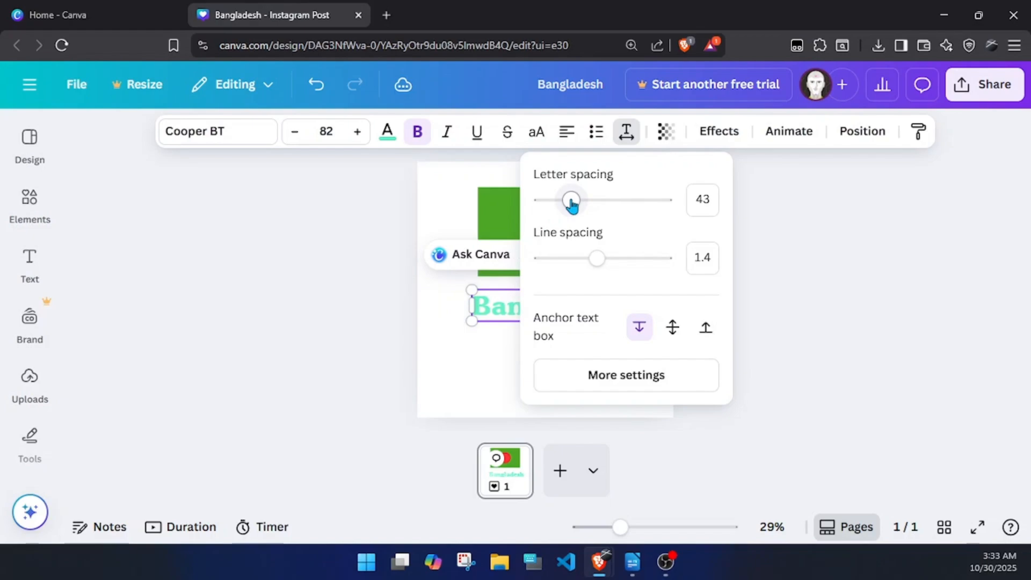
pyautogui.moveTo(596, 257)
pyautogui.mouseDown()
pyautogui.moveTo(616, 256)
pyautogui.moveTo(570, 248)
pyautogui.moveTo(601, 255)
pyautogui.mouseUp()
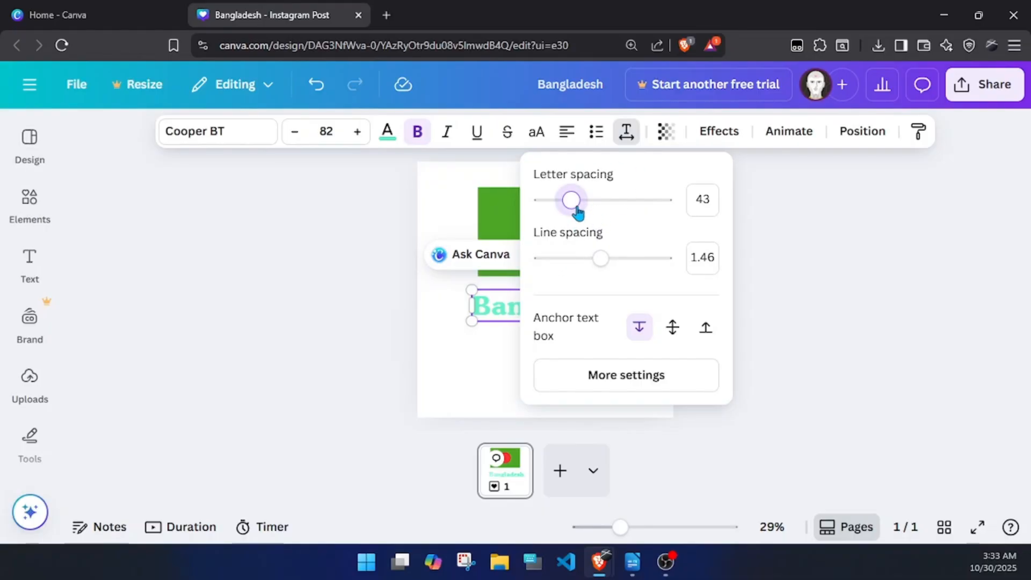
# Try a wider letter spacing of 97 on the Bangladesh heading and set it back to 43.
pyautogui.moveTo(577, 211)
pyautogui.mouseDown()
pyautogui.moveTo(604, 210)
pyautogui.moveTo(579, 211)
pyautogui.mouseUp()
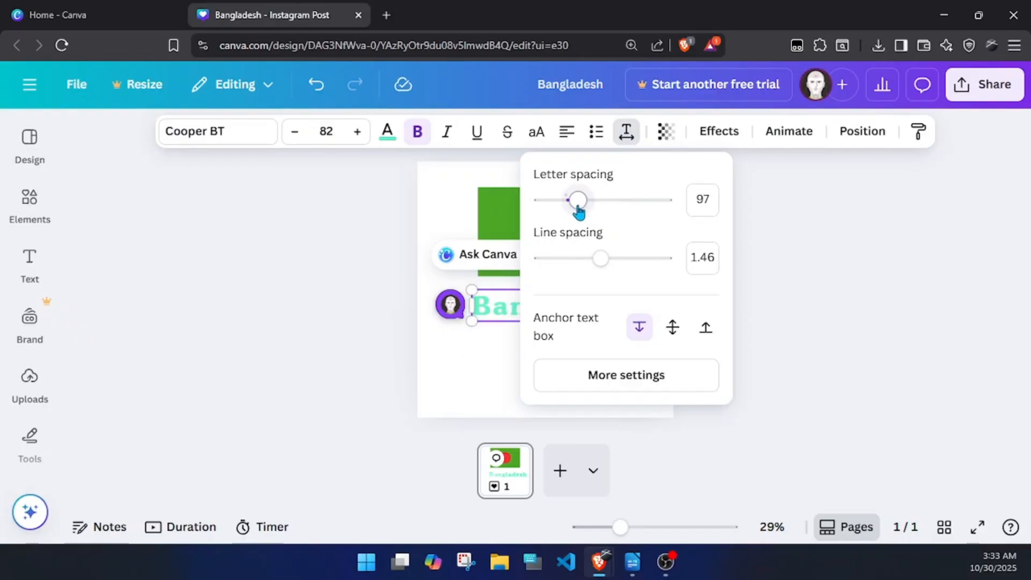
pyautogui.moveTo(579, 211)
pyautogui.mouseDown()
pyautogui.moveTo(651, 263)
pyautogui.moveTo(575, 203)
pyautogui.mouseUp()
pyautogui.click(703, 201)
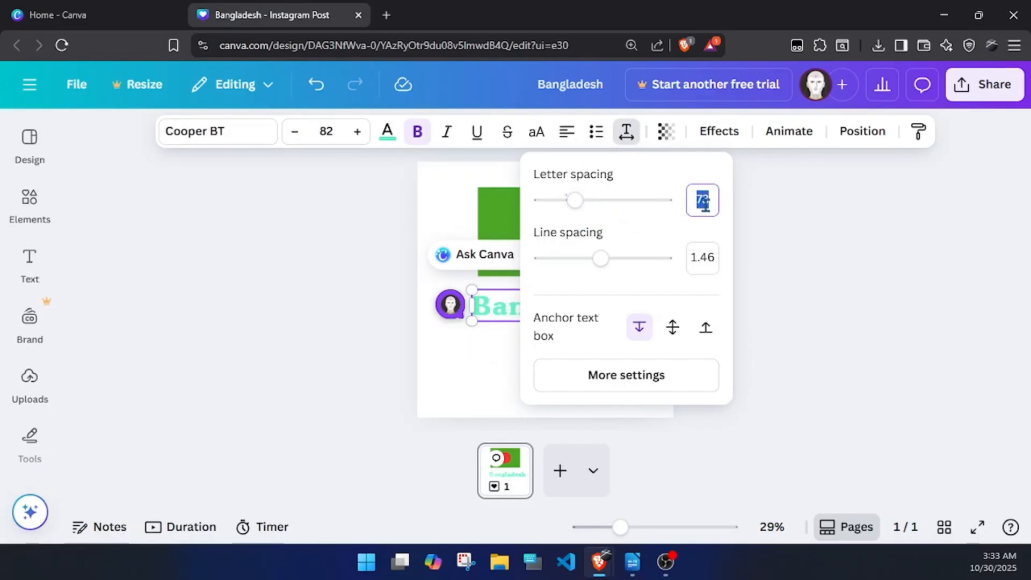
pyautogui.write('43')
pyautogui.press('Return')
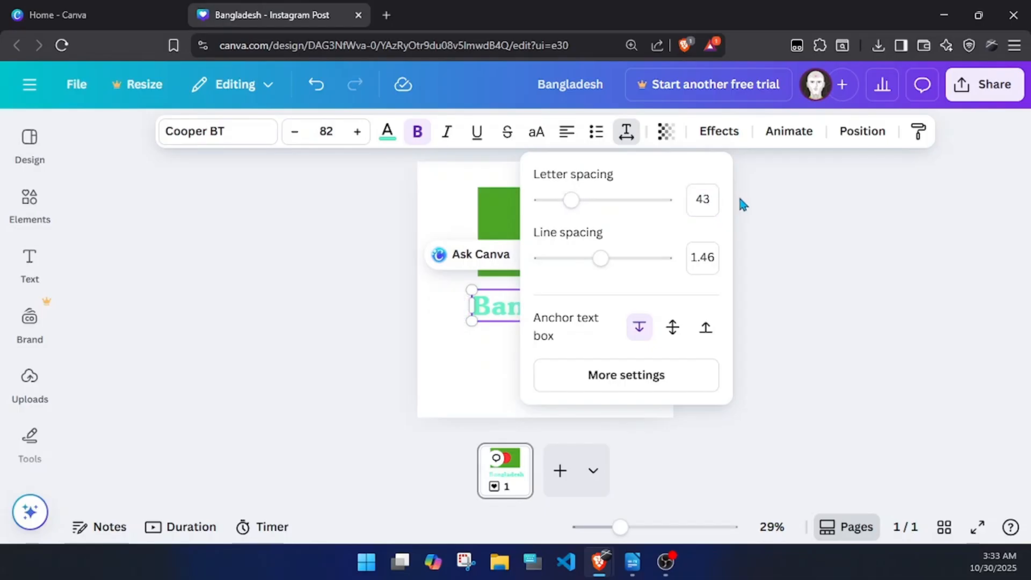
pyautogui.click(460, 362)
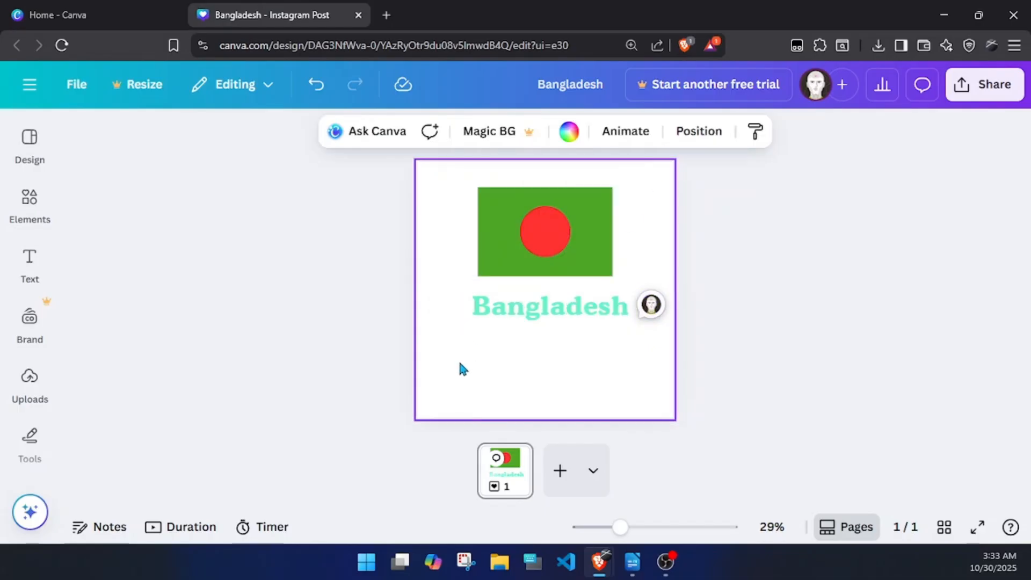
# Examine the page's arrange options and its list of layers, including the flag group's layer.
pyautogui.click(706, 134)
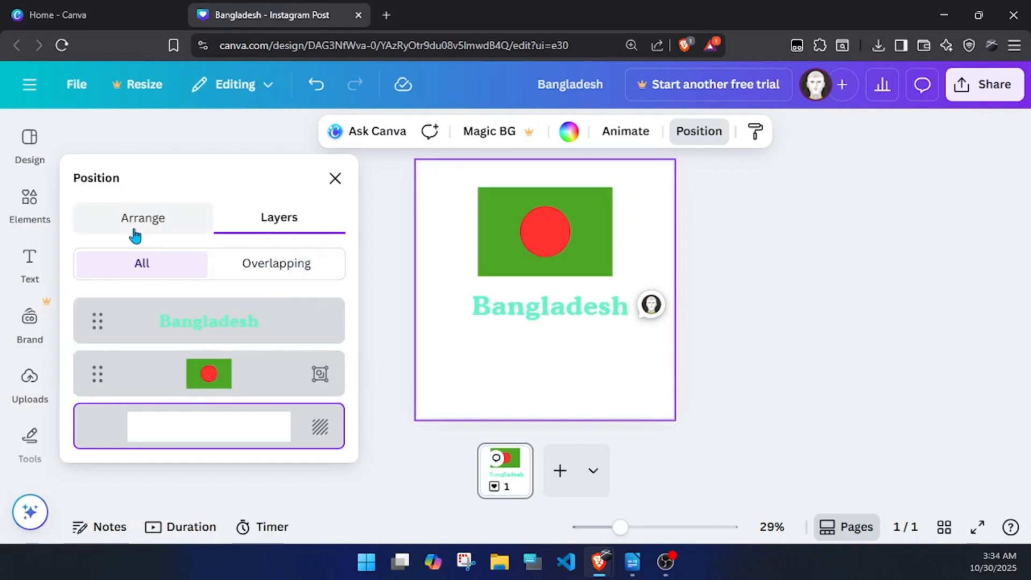
pyautogui.click(181, 228)
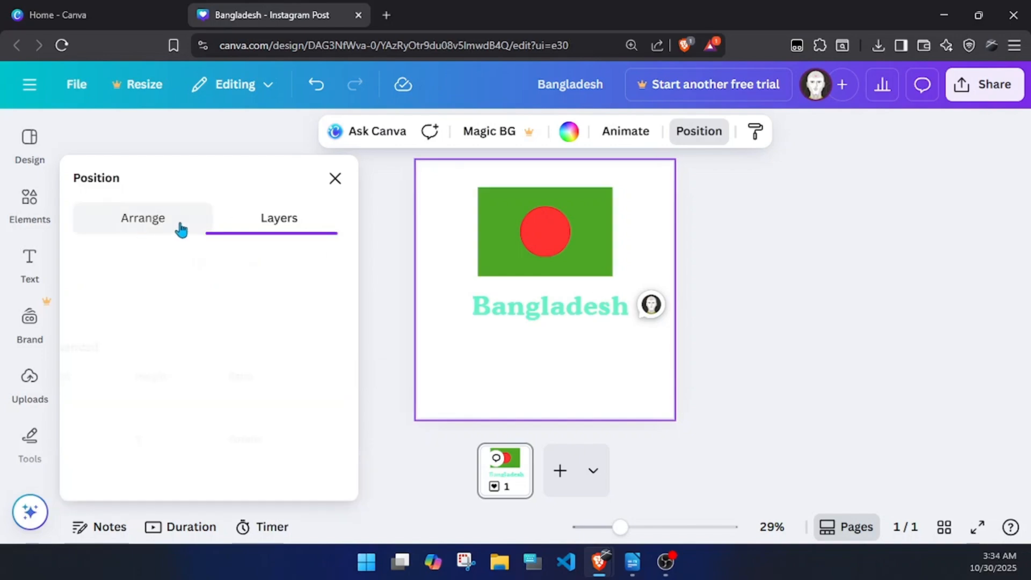
pyautogui.click(274, 227)
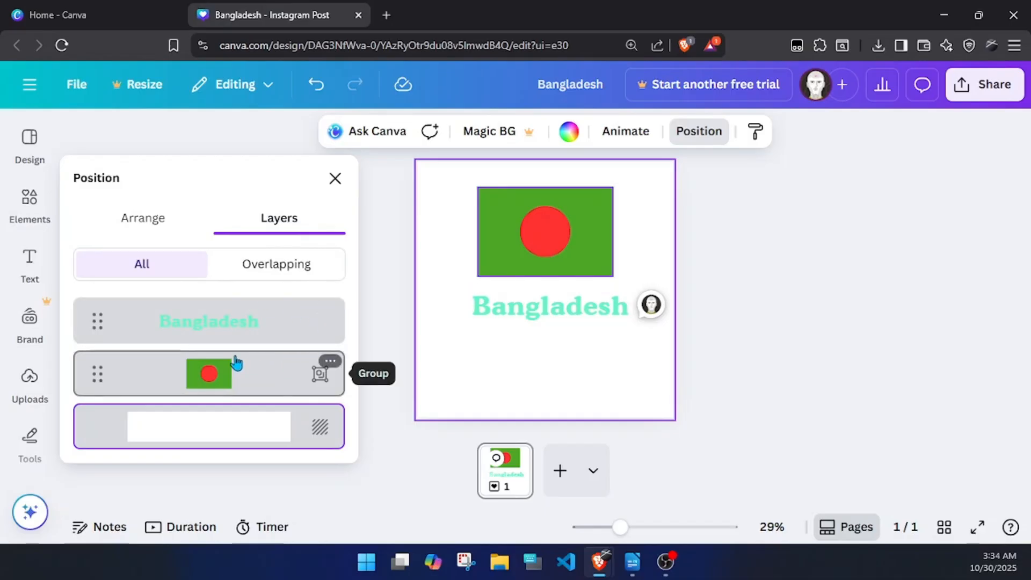
pyautogui.moveTo(239, 381); pyautogui.dragTo(261, 375)
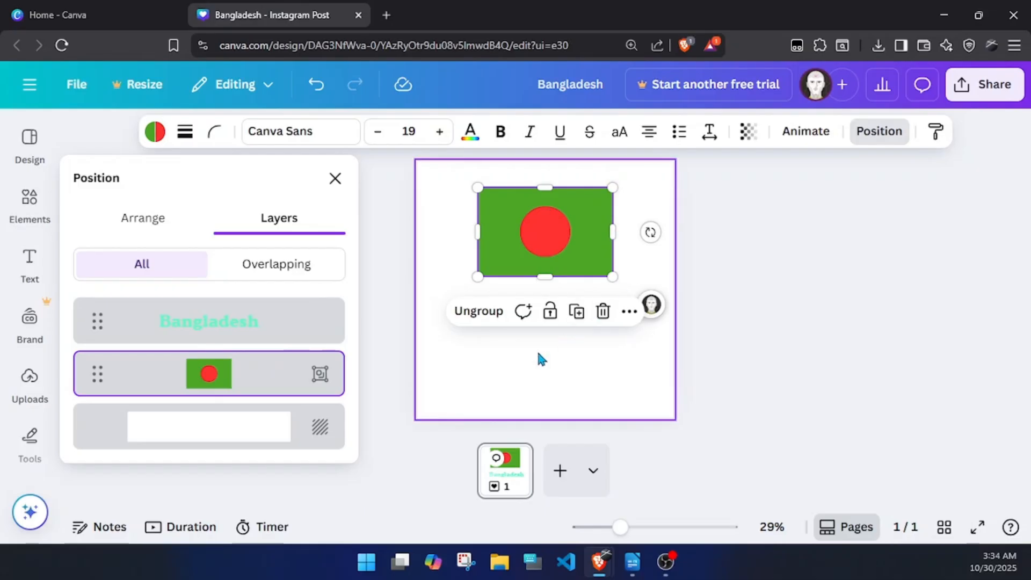
pyautogui.click(559, 340)
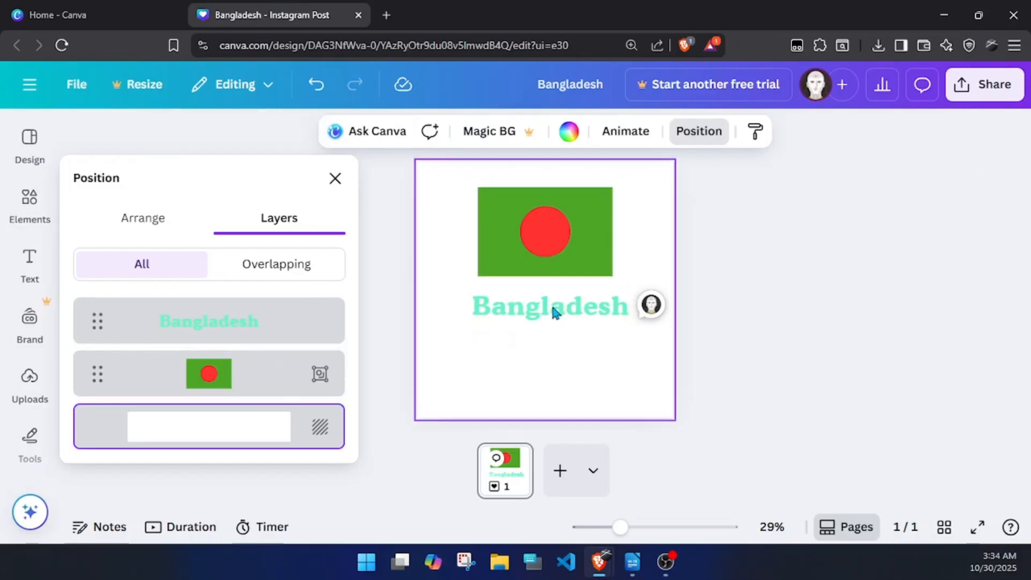
pyautogui.click(335, 179)
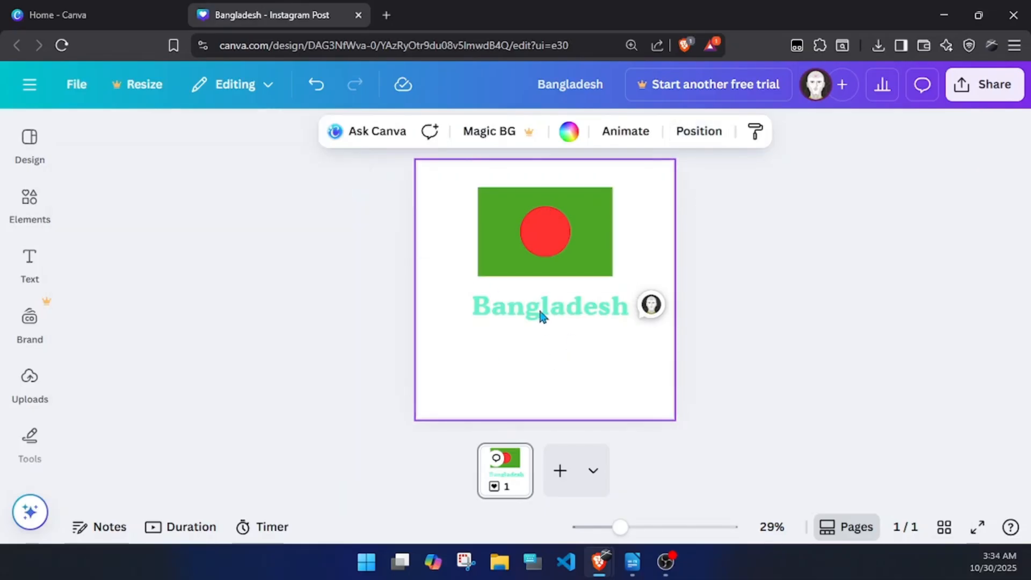
pyautogui.rightClick(583, 314)
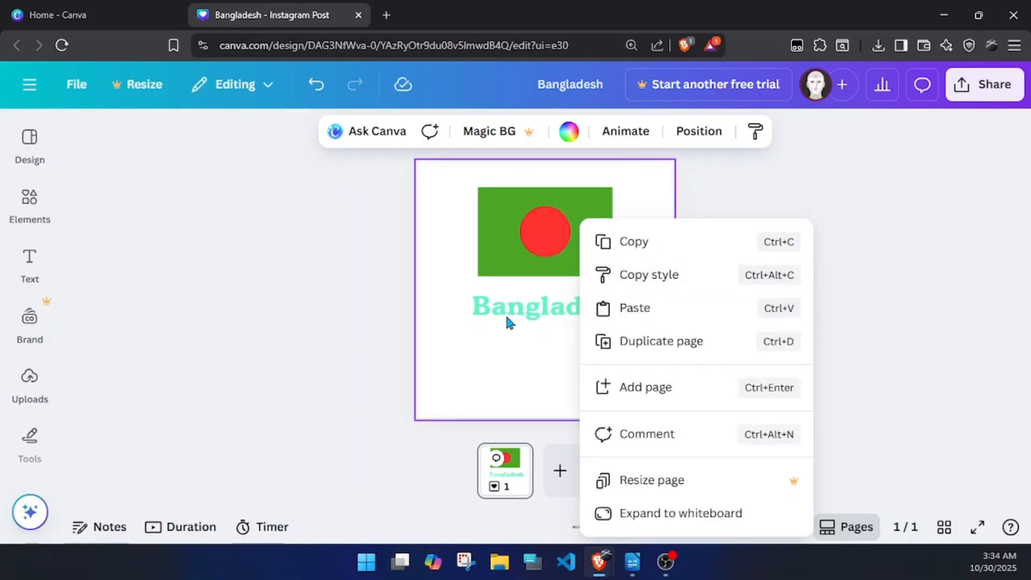
pyautogui.press('Escape')
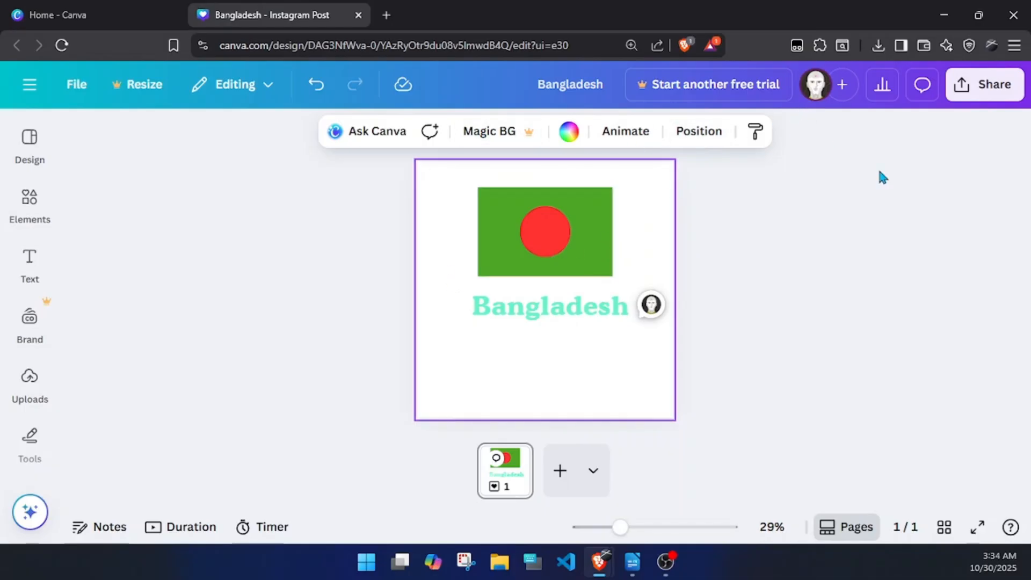
# Compare the overlapping and full layer lists and move the Bangladesh heading's layer below the flag group.
pyautogui.click(720, 135)
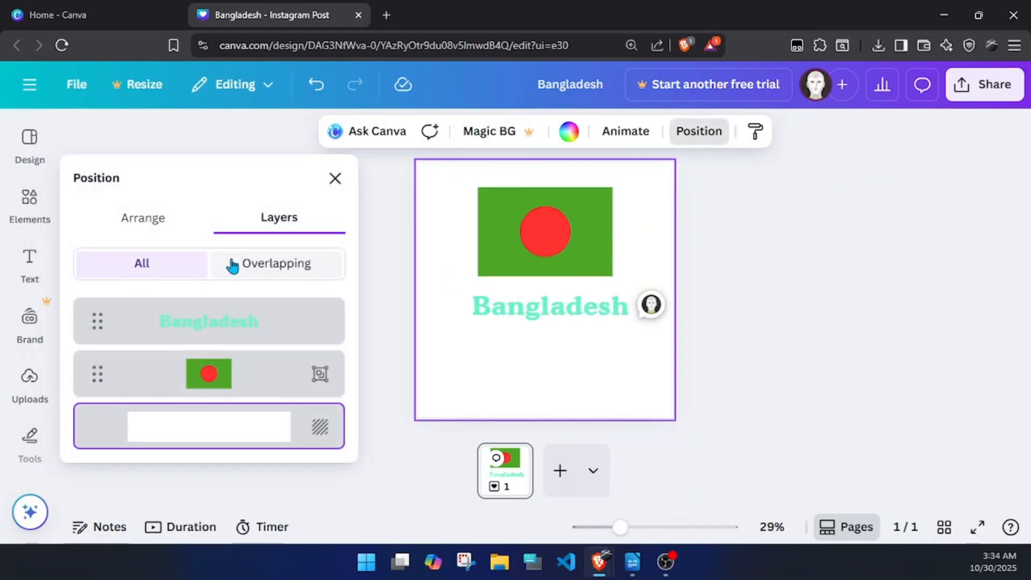
pyautogui.click(258, 263)
pyautogui.moveTo(215, 322); pyautogui.dragTo(237, 281)
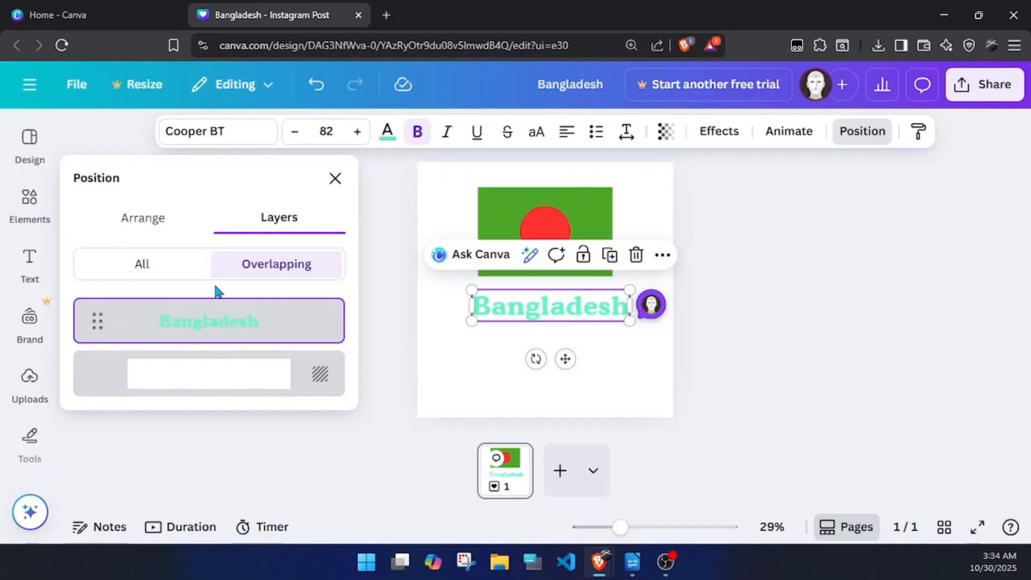
pyautogui.click(180, 271)
pyautogui.moveTo(225, 327); pyautogui.dragTo(250, 344)
pyautogui.click(228, 376)
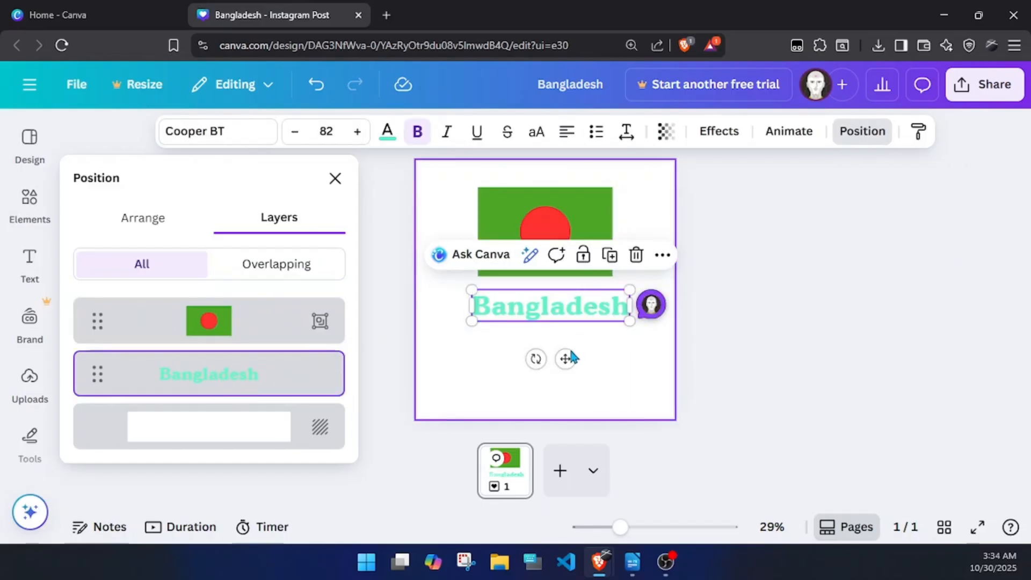
# Move the Bangladesh heading onto the flag's center and switch the flag group's layer behind the heading and back in front.
pyautogui.moveTo(566, 359); pyautogui.dragTo(564, 286)
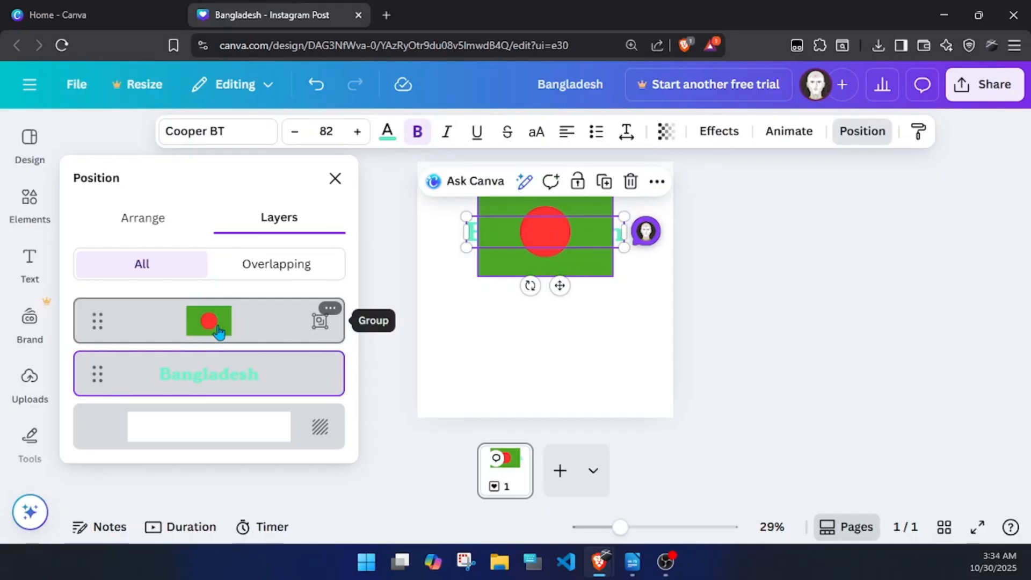
pyautogui.moveTo(218, 332); pyautogui.dragTo(233, 405)
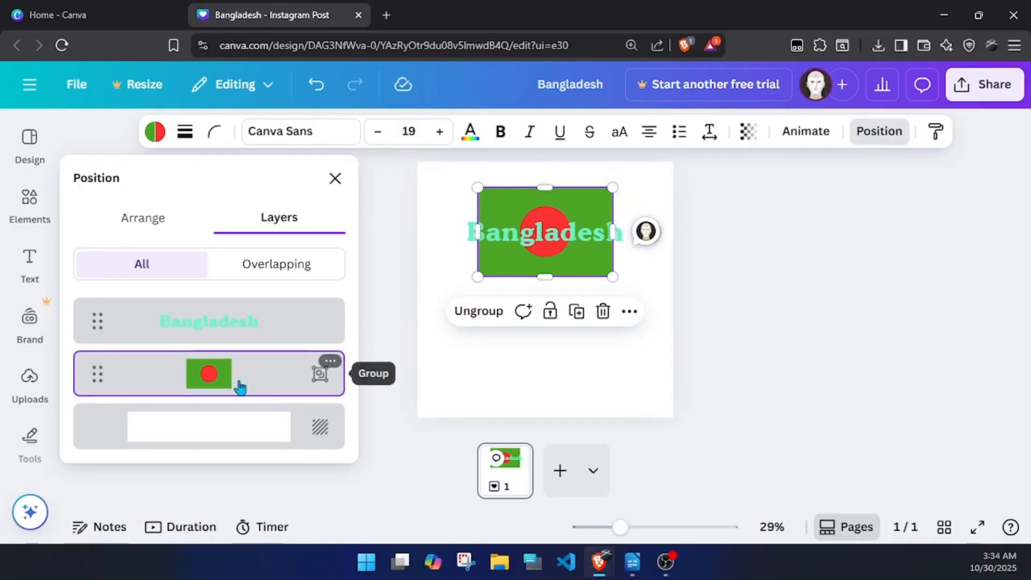
pyautogui.moveTo(237, 387); pyautogui.dragTo(235, 305)
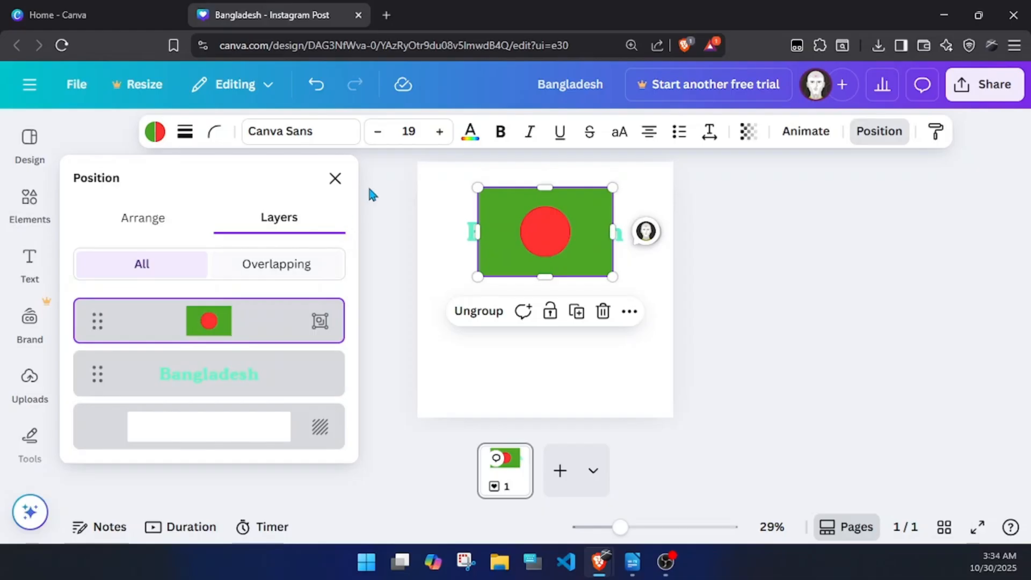
# Try top and left page alignment on the flag group and settle it at the page's middle and center.
pyautogui.click(142, 223)
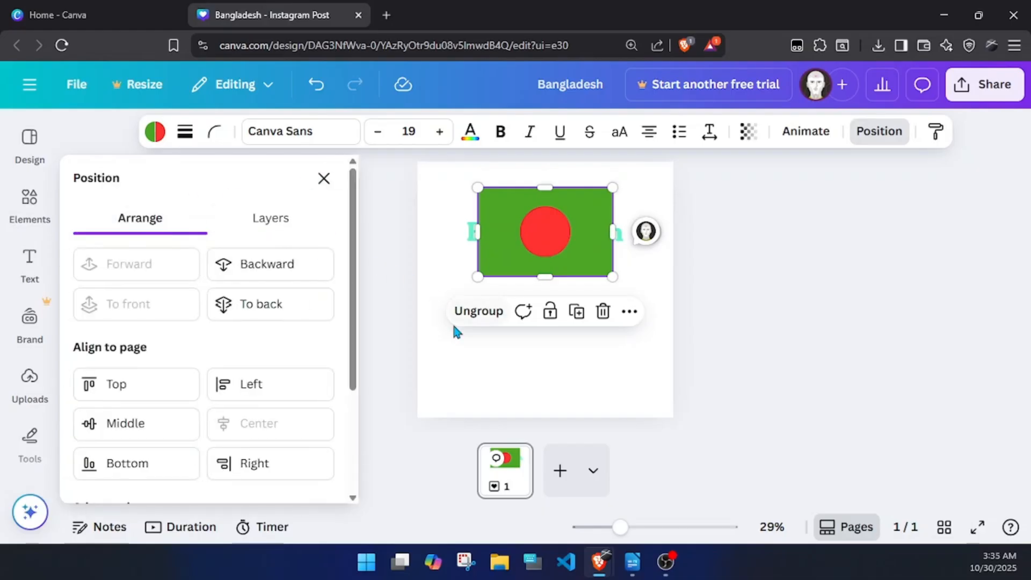
pyautogui.click(529, 230)
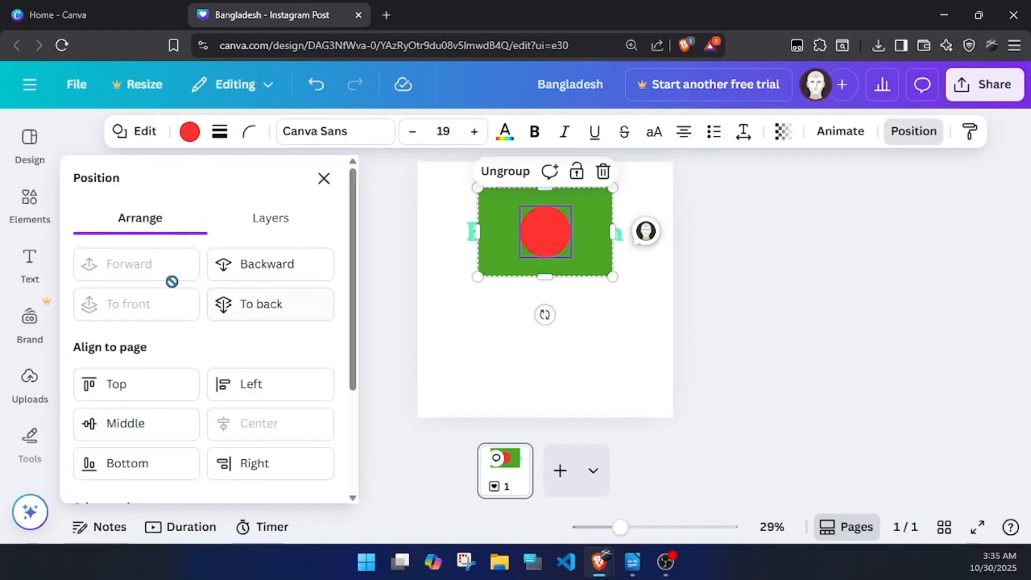
pyautogui.click(177, 401)
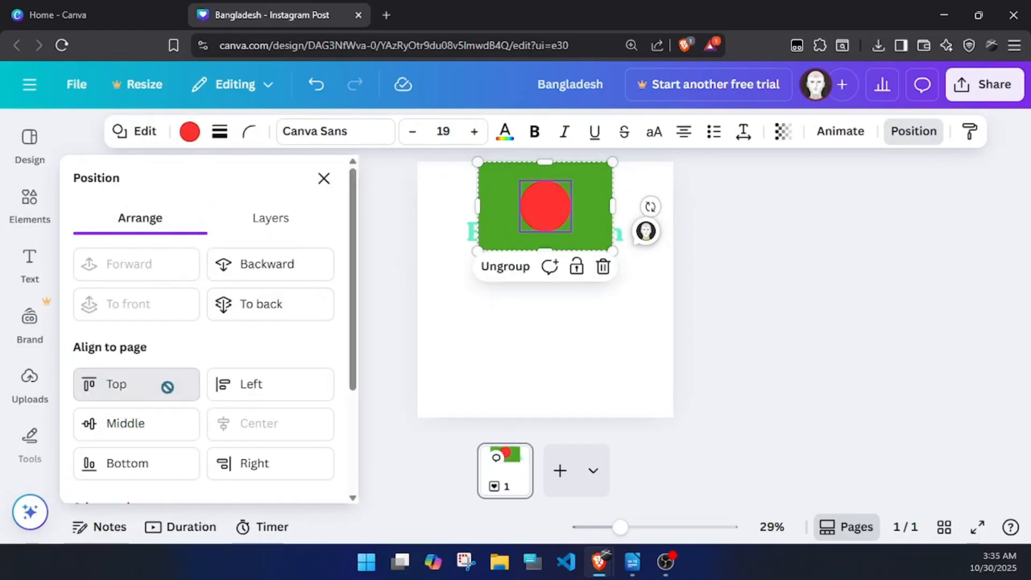
pyautogui.click(256, 388)
pyautogui.click(131, 424)
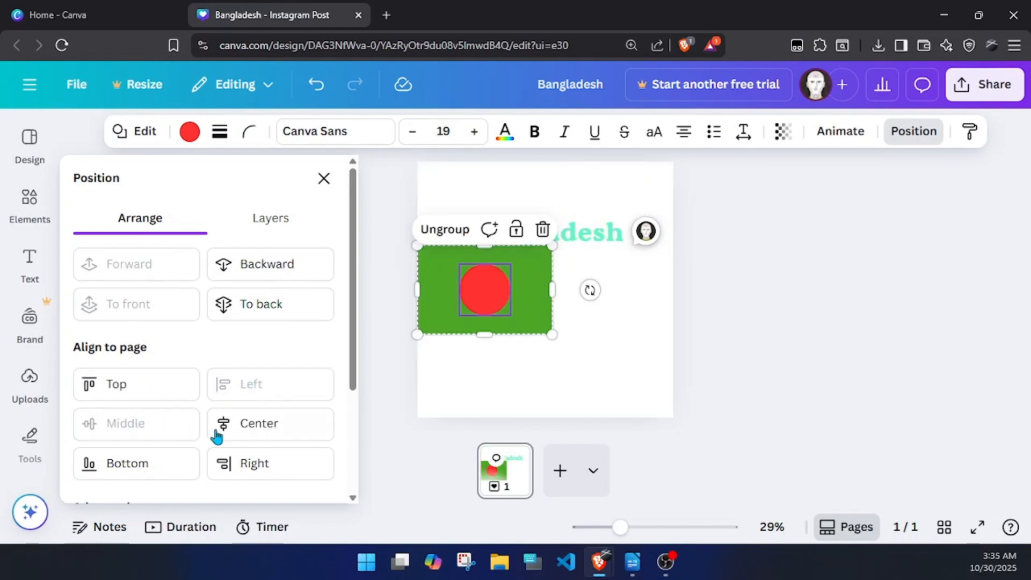
pyautogui.click(236, 429)
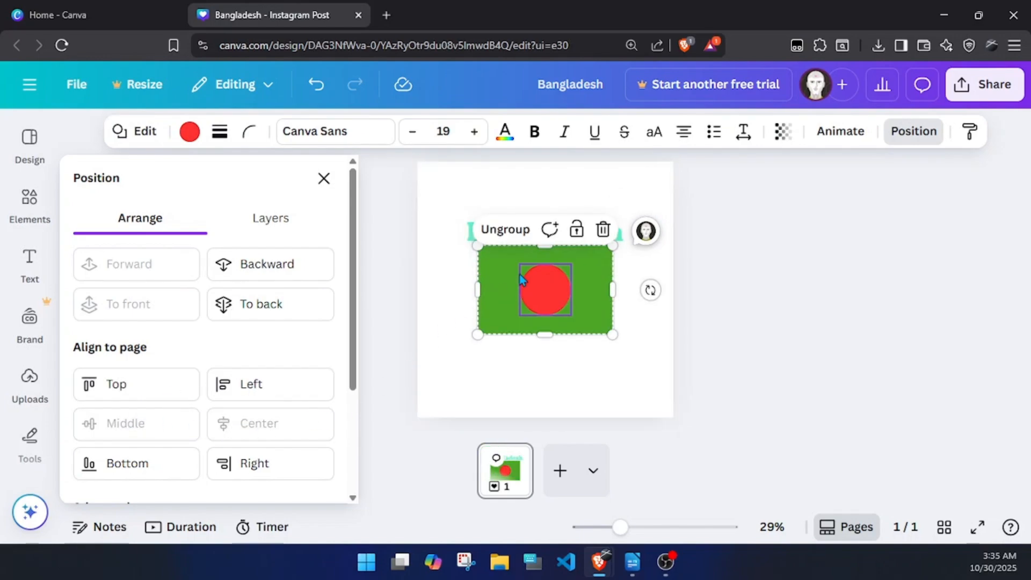
# Rotate the flag group by about half a turn, move it slightly down from the Bangladesh heading and close the position options.
pyautogui.scroll(-3, 295, 361)
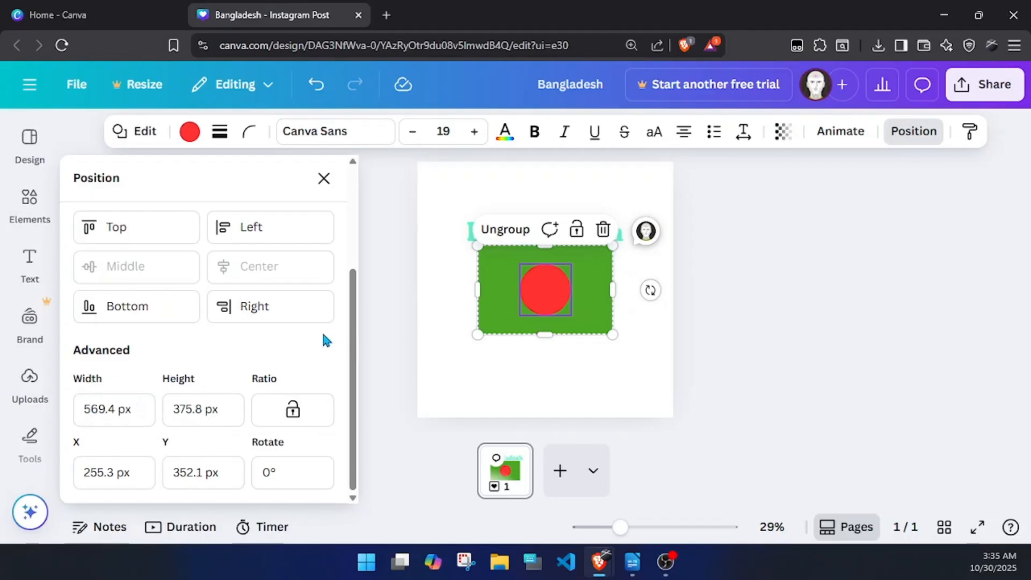
pyautogui.moveTo(651, 290); pyautogui.dragTo(411, 290)
pyautogui.click(678, 279)
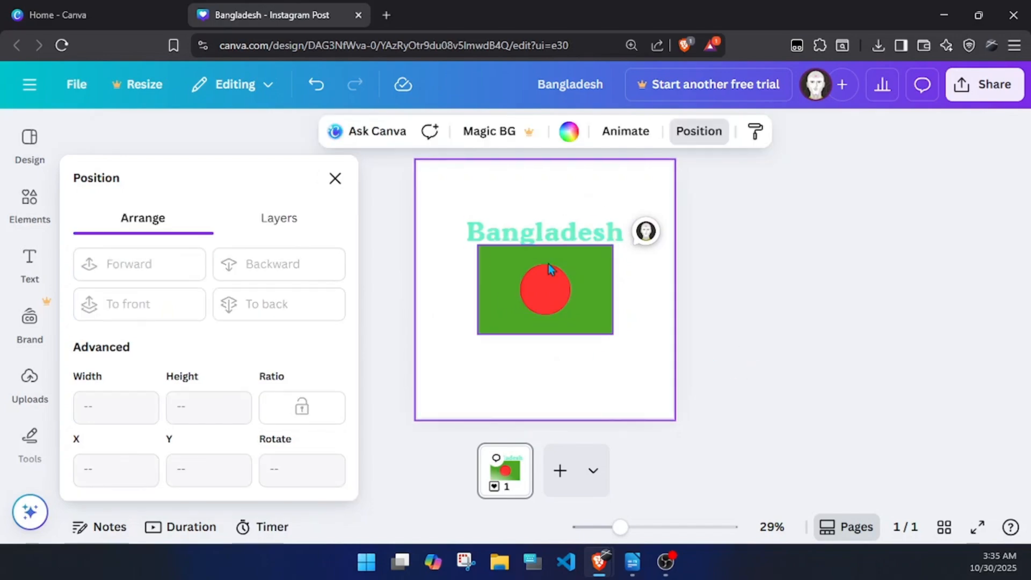
pyautogui.click(586, 285)
pyautogui.moveTo(585, 285); pyautogui.dragTo(586, 295)
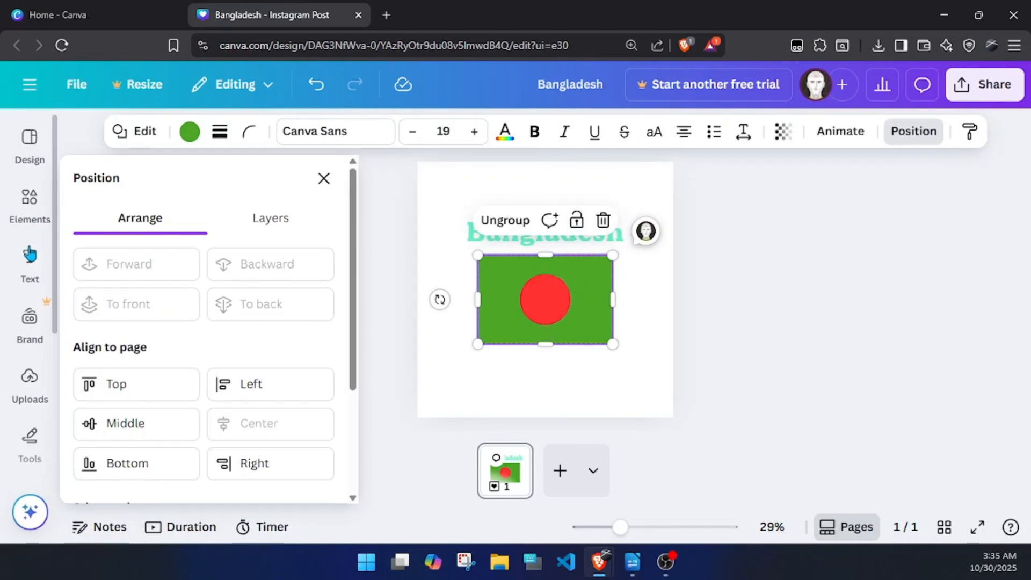
pyautogui.click(324, 178)
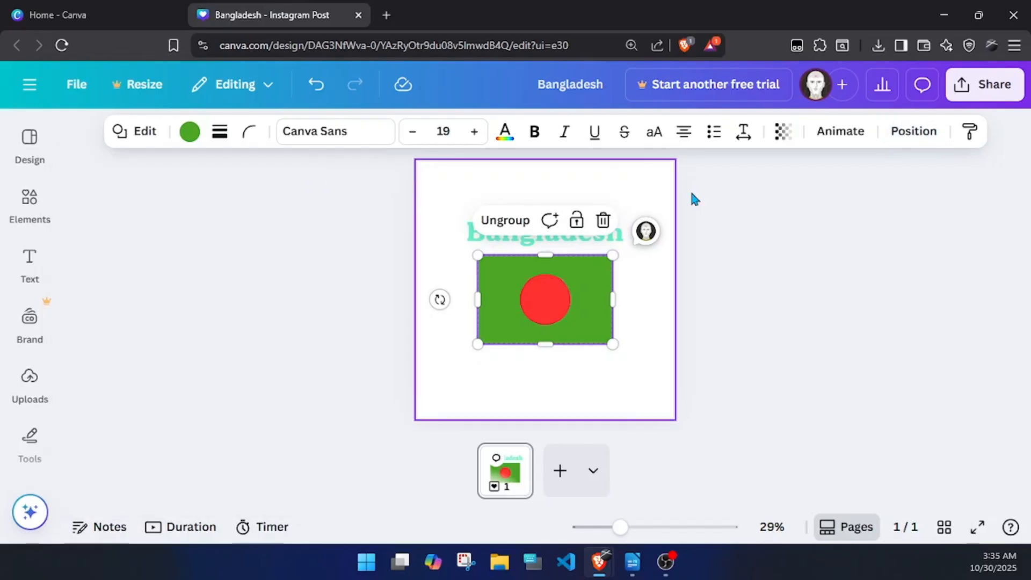
# Try a Shadow effect on the Bangladesh heading with offset 59, direction 34, blur 11 and transparency 31.
pyautogui.click(562, 243)
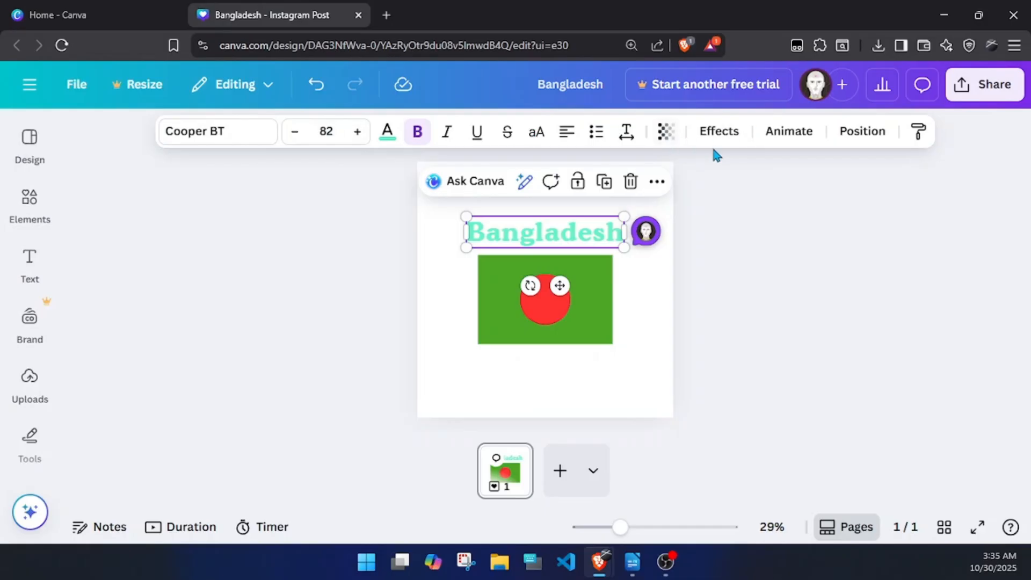
pyautogui.click(718, 134)
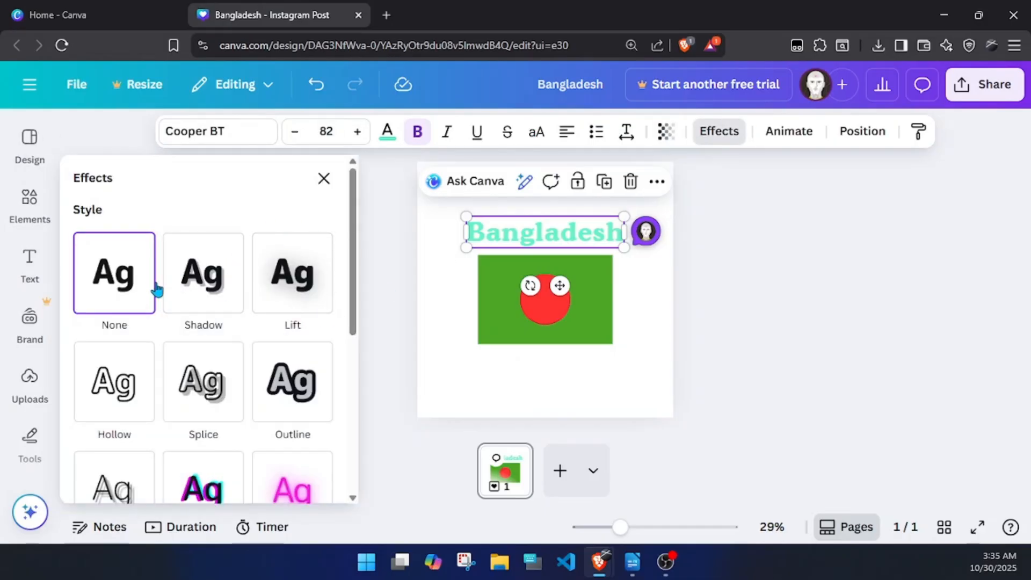
pyautogui.click(203, 285)
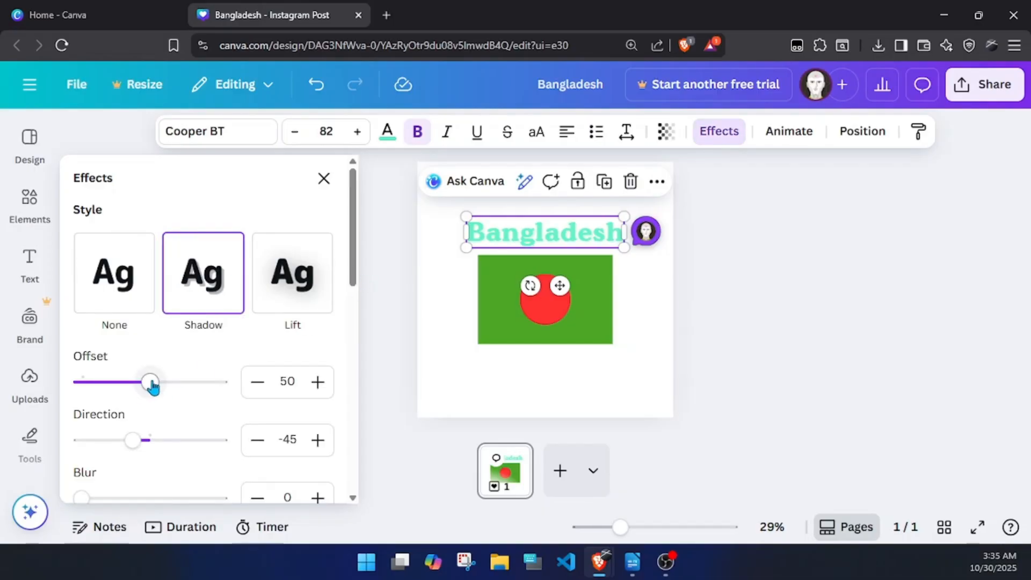
pyautogui.moveTo(153, 387)
pyautogui.mouseDown()
pyautogui.moveTo(208, 387)
pyautogui.moveTo(165, 395)
pyautogui.mouseUp()
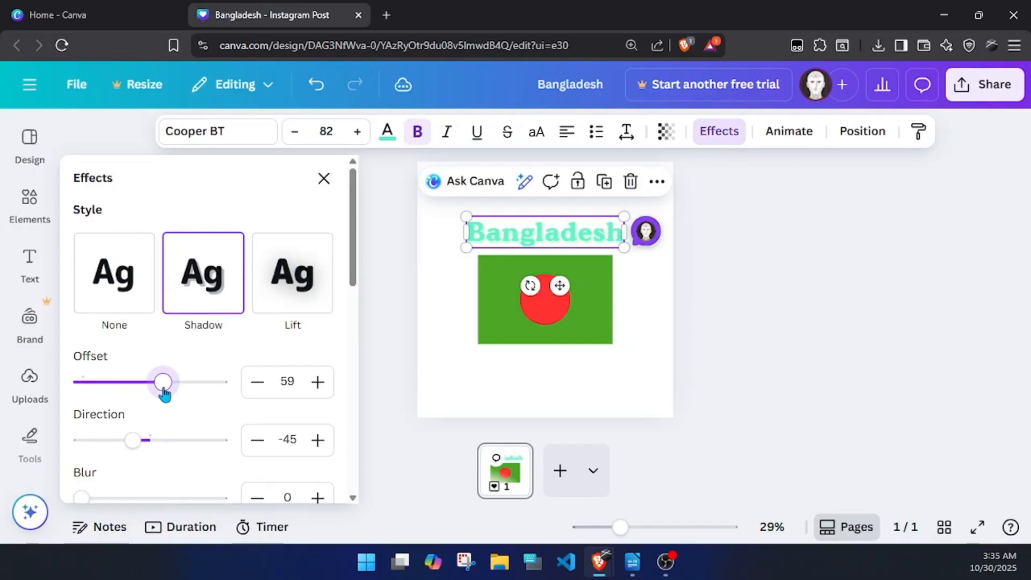
pyautogui.moveTo(132, 443); pyautogui.dragTo(161, 450)
pyautogui.scroll(-3, 216, 386)
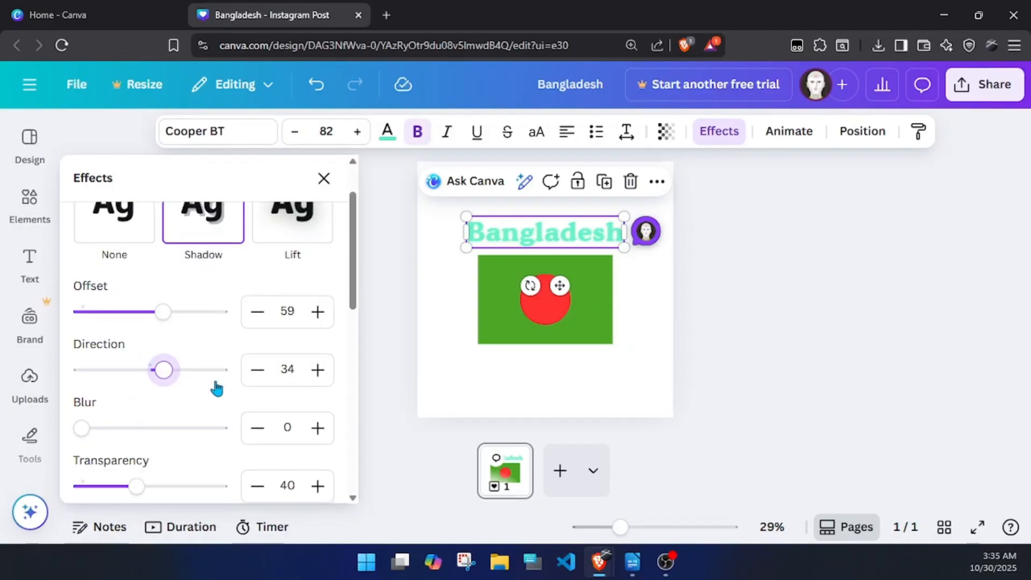
pyautogui.moveTo(92, 350)
pyautogui.mouseDown()
pyautogui.moveTo(195, 369)
pyautogui.moveTo(96, 349)
pyautogui.mouseUp()
pyautogui.moveTo(148, 417); pyautogui.dragTo(125, 424)
pyautogui.scroll(-3, 184, 376)
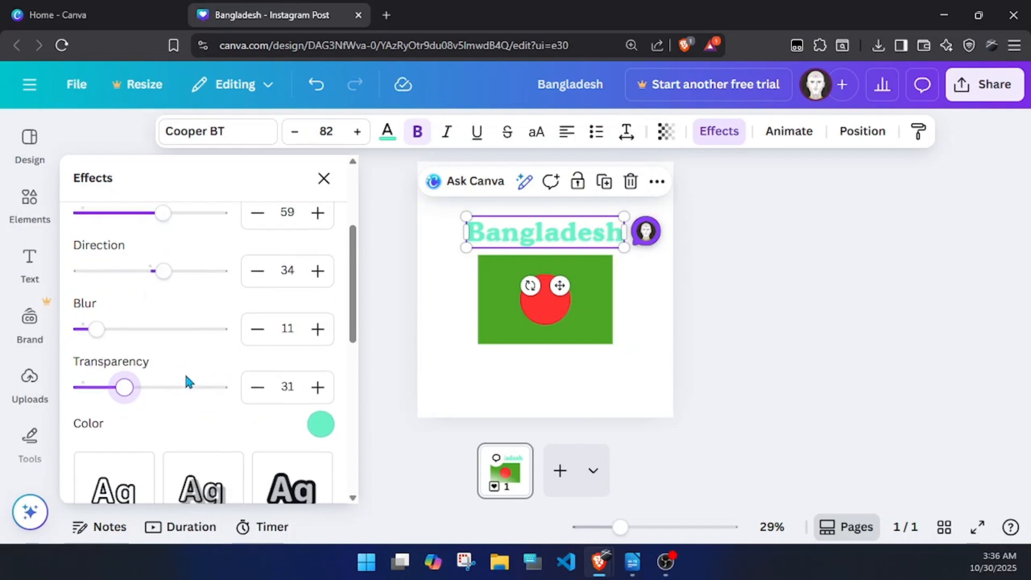
# Give the Bangladesh heading the Outline effect style.
pyautogui.scroll(-4, 184, 326)
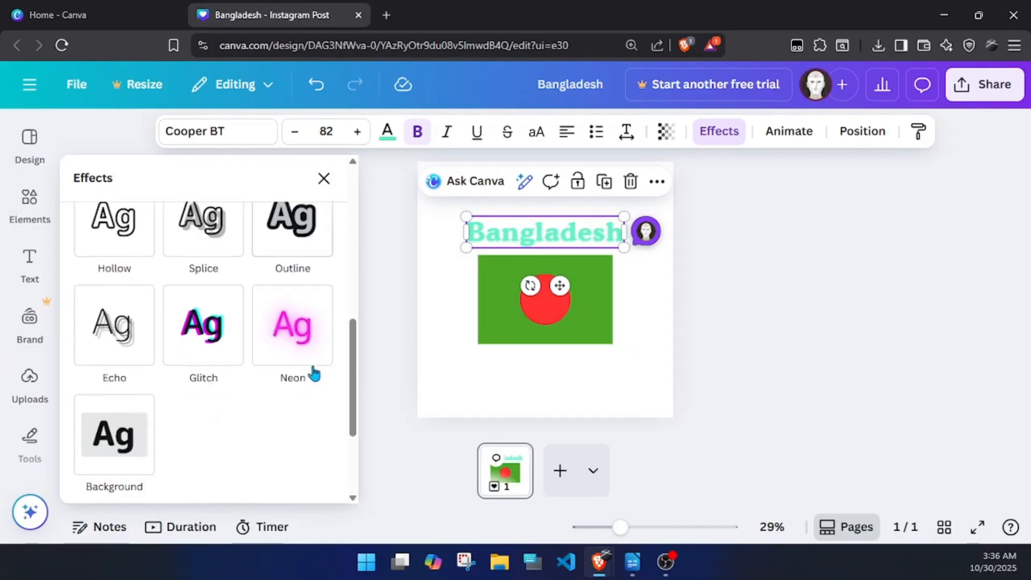
pyautogui.scroll(2, 285, 327)
pyautogui.click(289, 311)
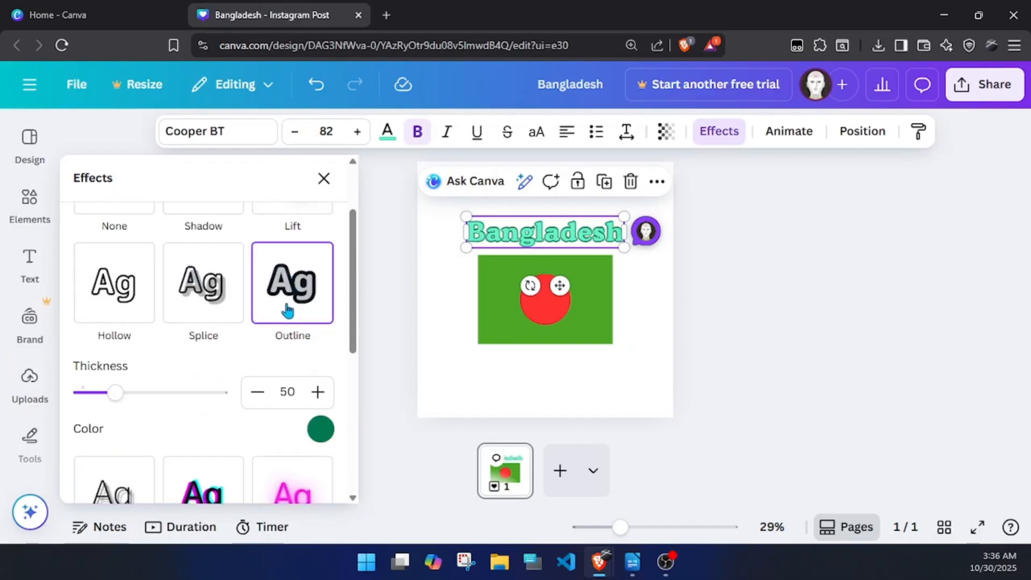
# Apply the Curve shape to the Bangladesh heading, set its curve to -100 and place the heading just above the flag.
pyautogui.scroll(-3, 269, 301)
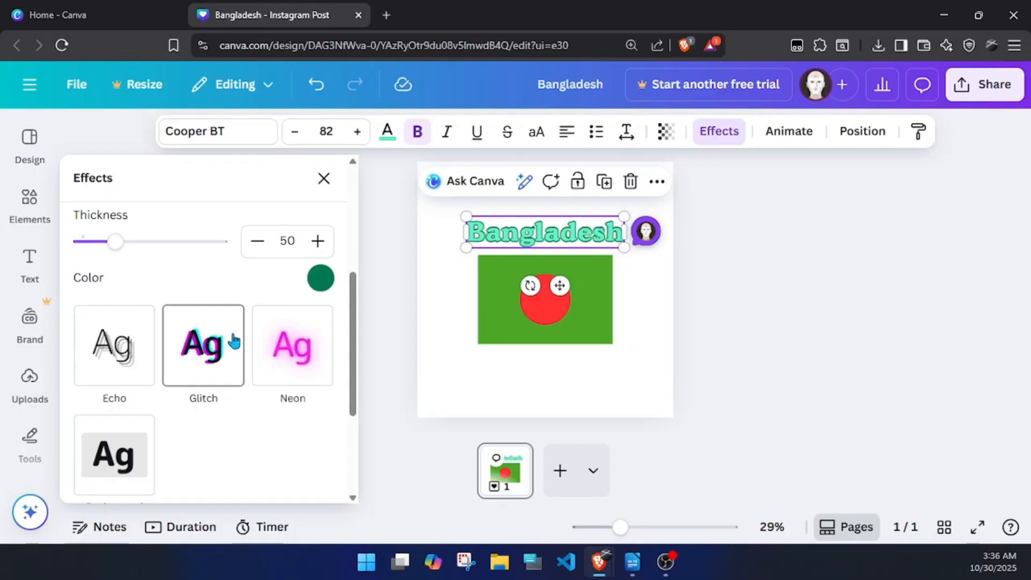
pyautogui.scroll(-3, 236, 345)
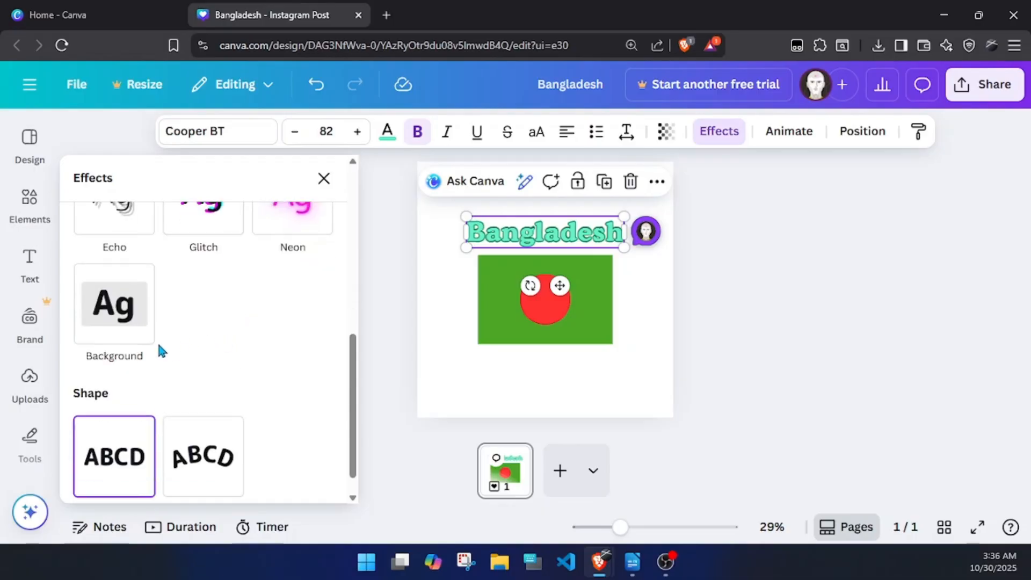
pyautogui.scroll(-1, 236, 355)
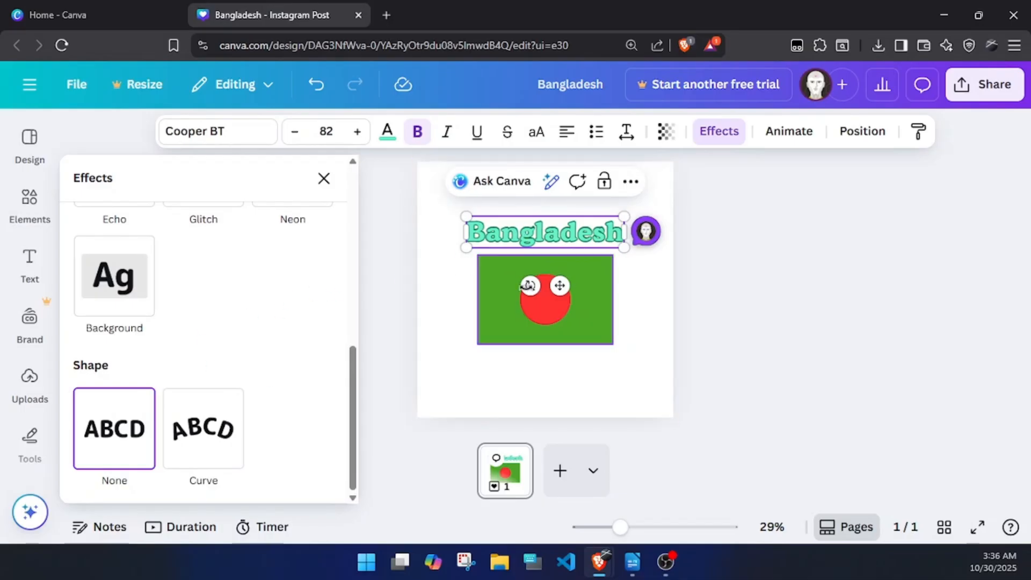
pyautogui.click(232, 422)
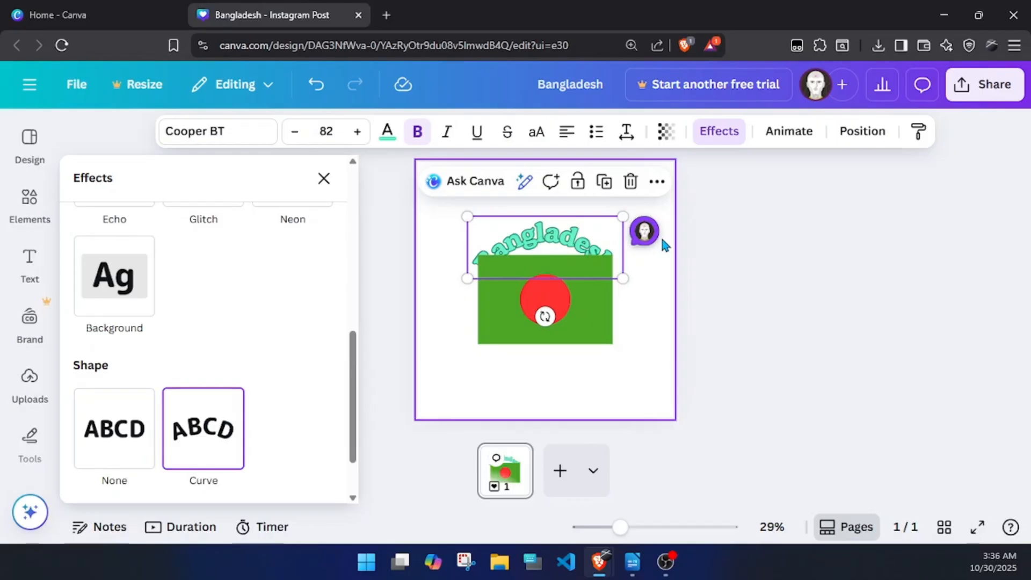
pyautogui.scroll(-1, 300, 385)
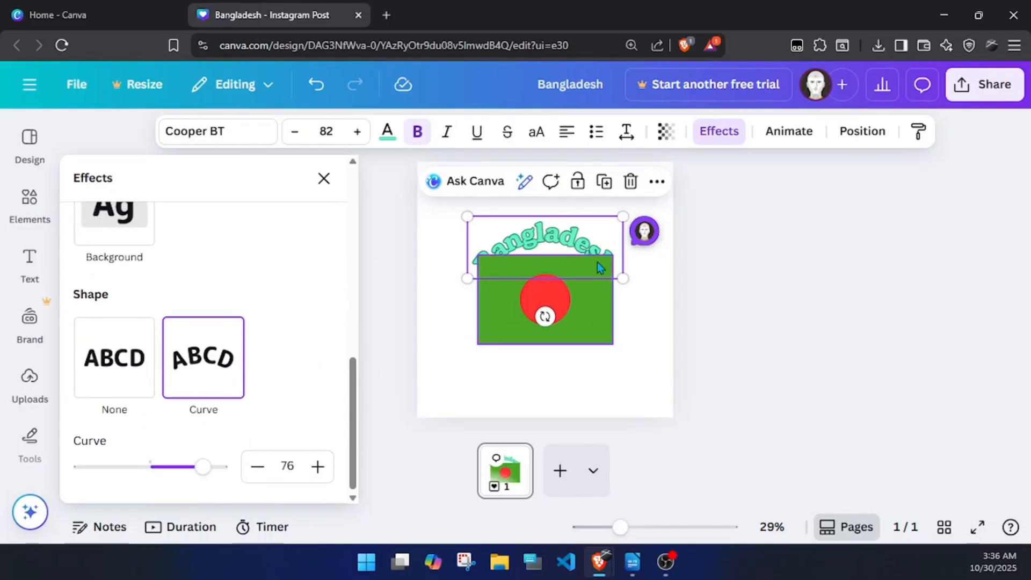
pyautogui.moveTo(585, 237); pyautogui.dragTo(584, 204)
pyautogui.moveTo(204, 467); pyautogui.dragTo(68, 430)
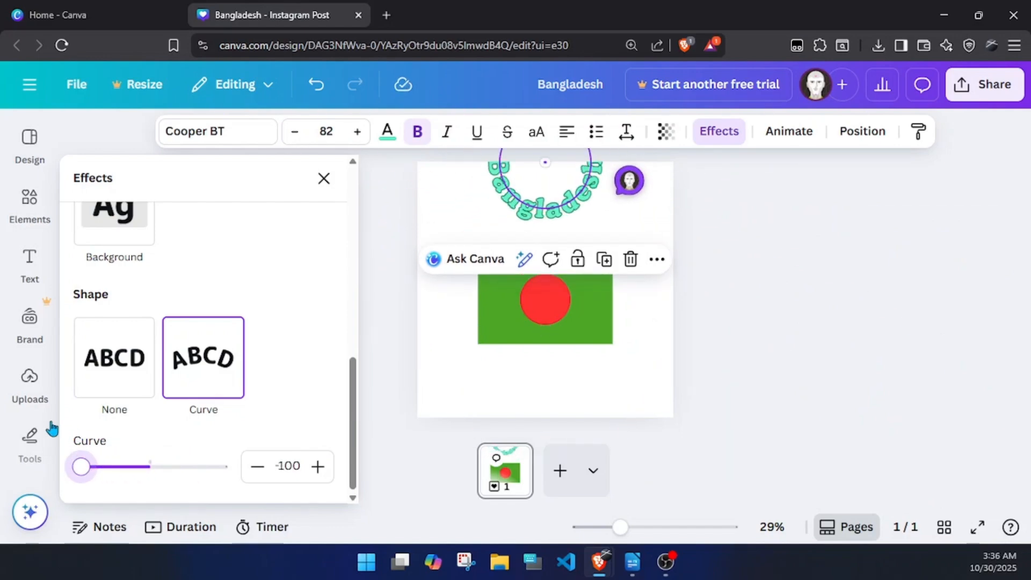
pyautogui.moveTo(552, 206); pyautogui.dragTo(552, 238)
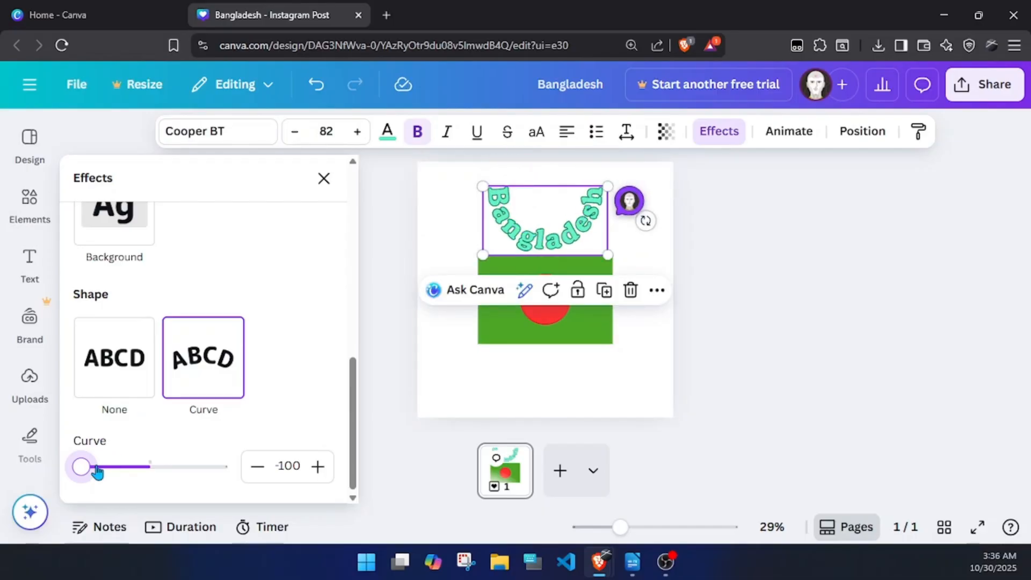
# Set the Bangladesh heading's curve to 0 and leave the effects settings.
pyautogui.moveTo(98, 471); pyautogui.dragTo(153, 465)
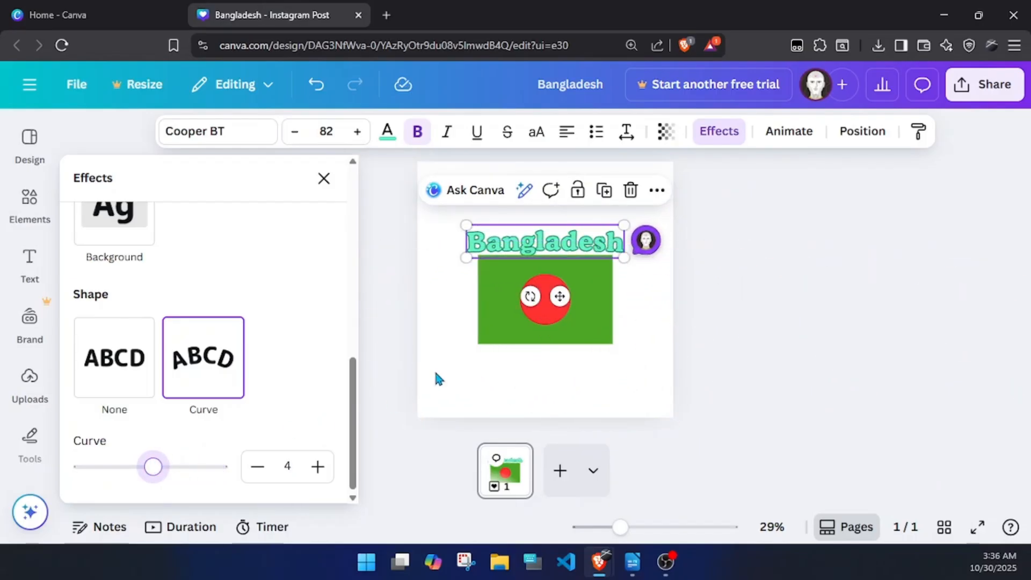
pyautogui.click(259, 468)
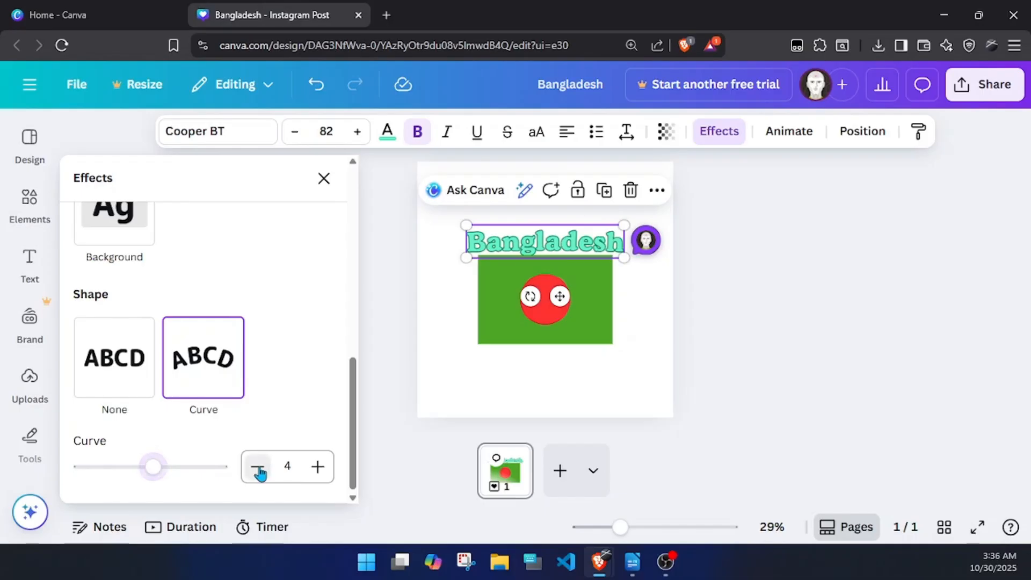
pyautogui.click(259, 469)
pyautogui.click(259, 469)
pyautogui.click(259, 469)
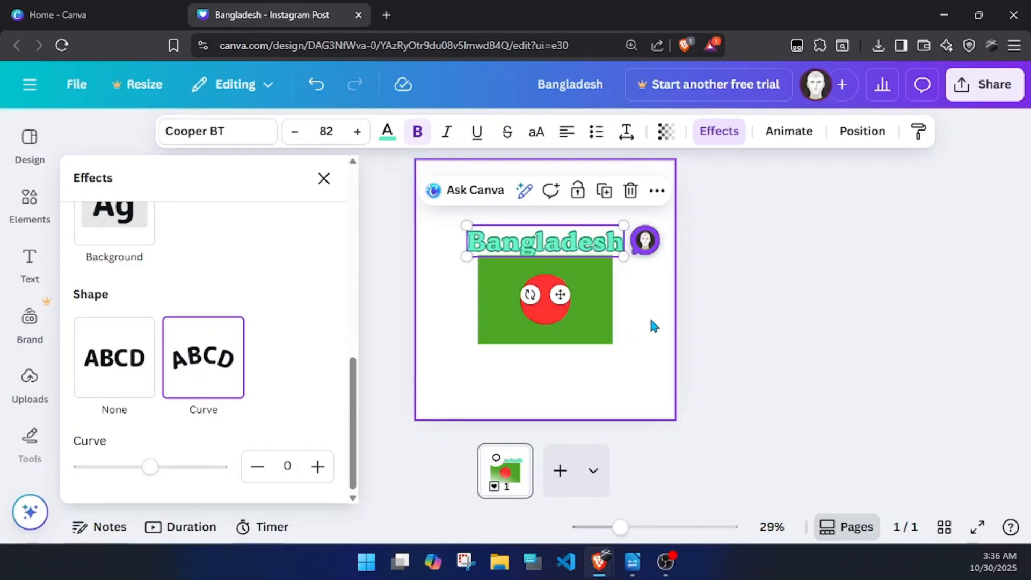
pyautogui.click(639, 303)
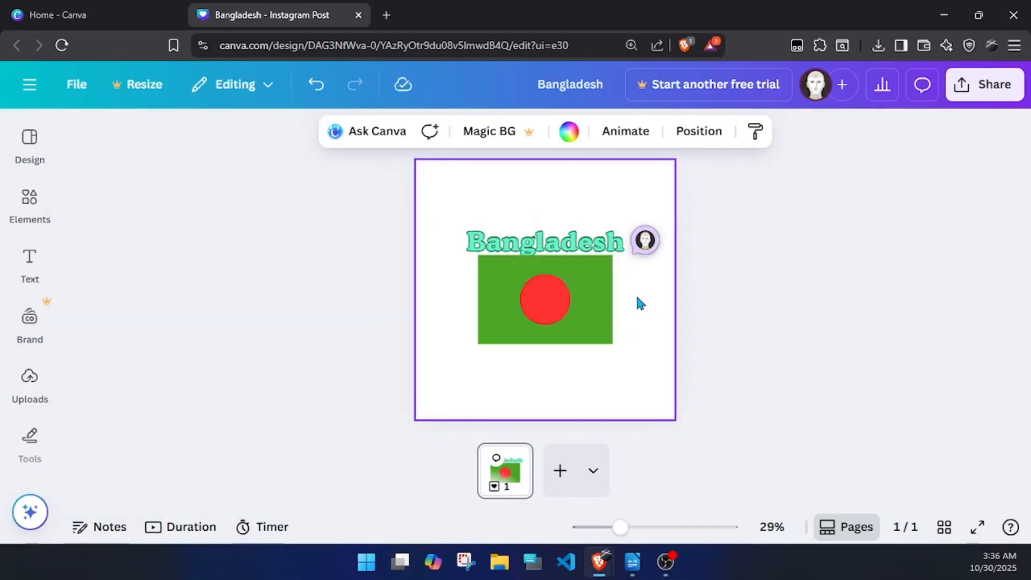
# Apply the Typewriter animation to the Bangladesh heading and set it to animate on both enter and exit.
pyautogui.click(574, 248)
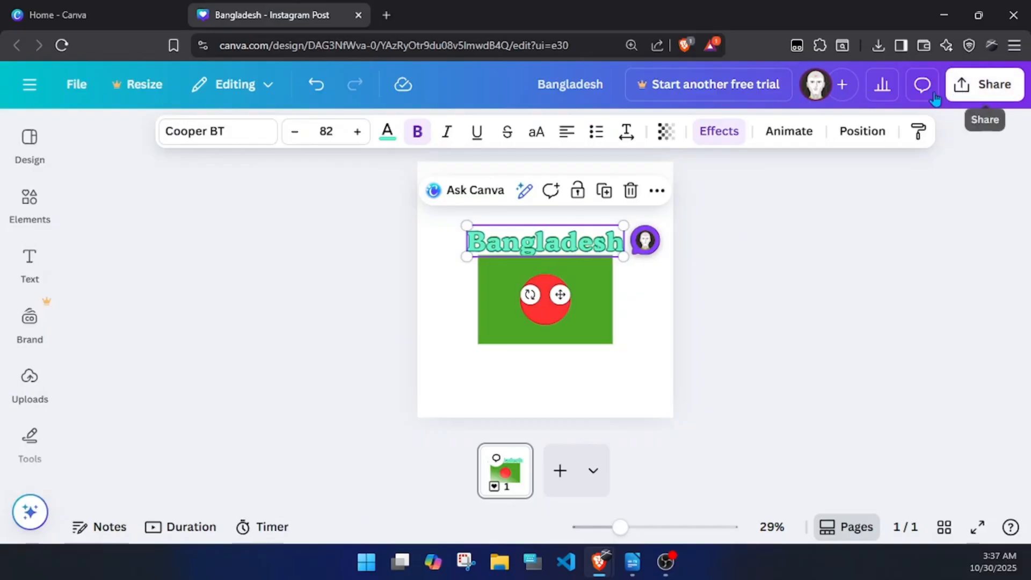
pyautogui.click(777, 130)
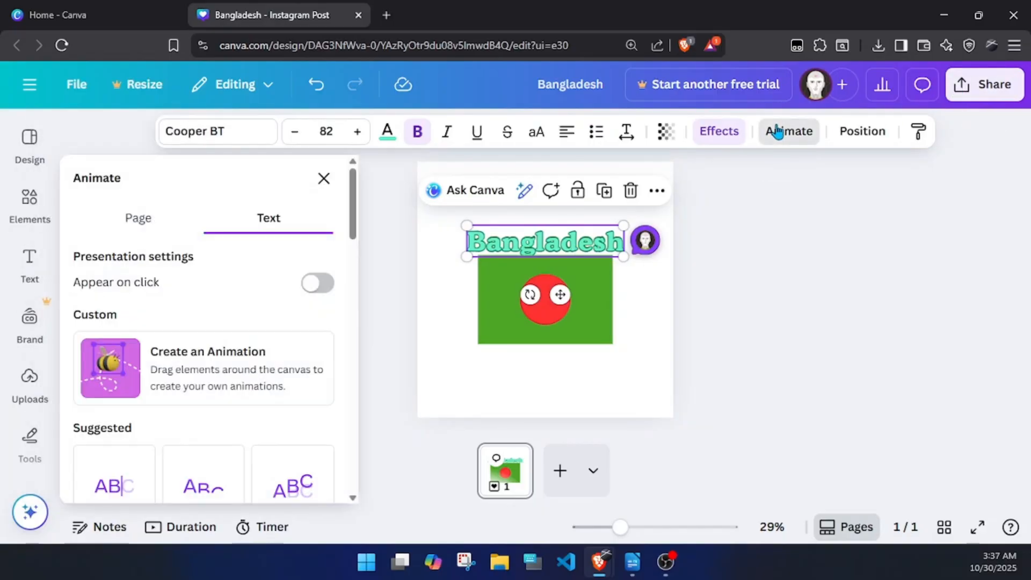
pyautogui.scroll(-3, 306, 322)
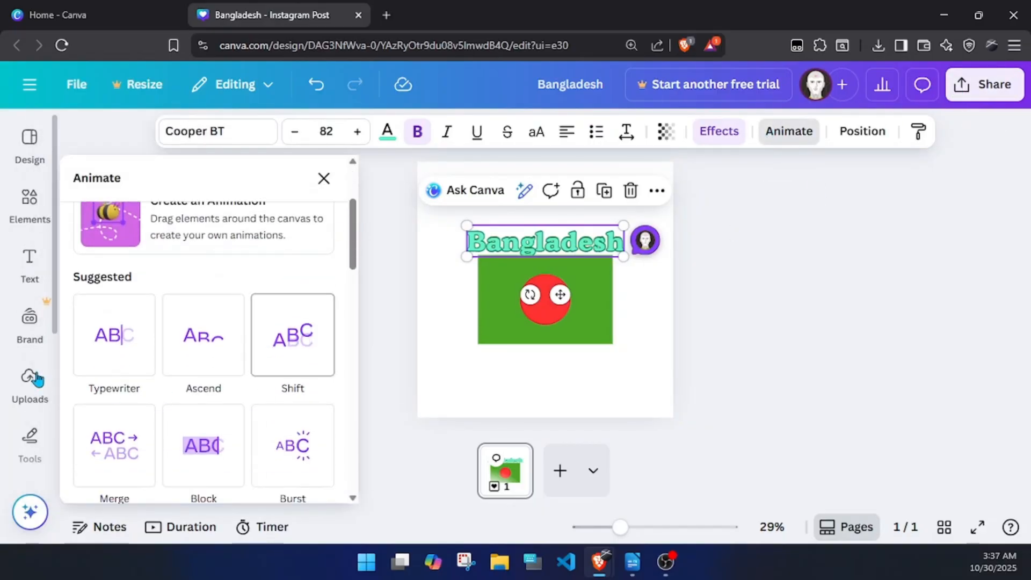
pyautogui.click(126, 362)
pyautogui.scroll(-1, 162, 345)
pyautogui.scroll(4, 161, 344)
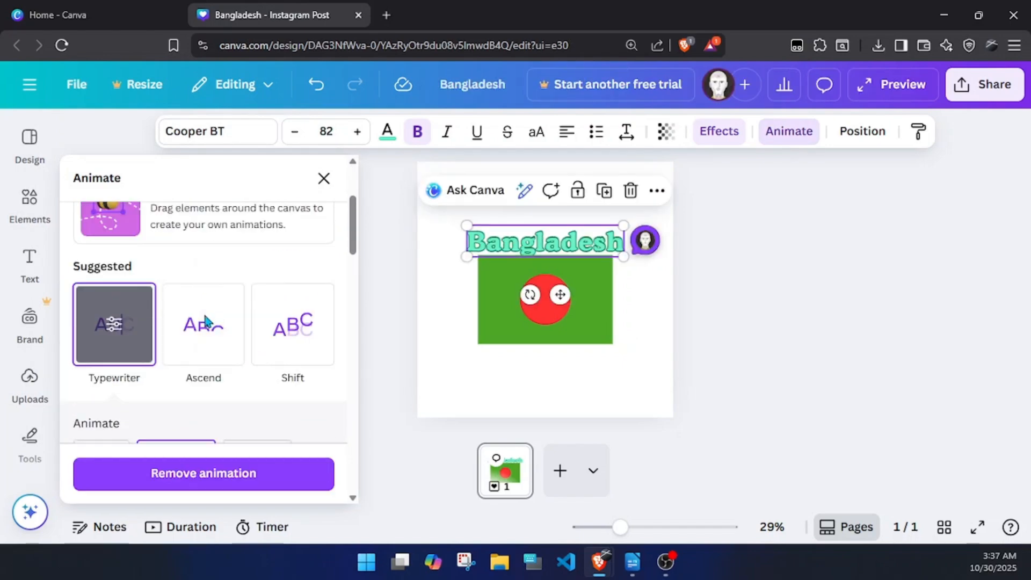
pyautogui.scroll(-1, 107, 325)
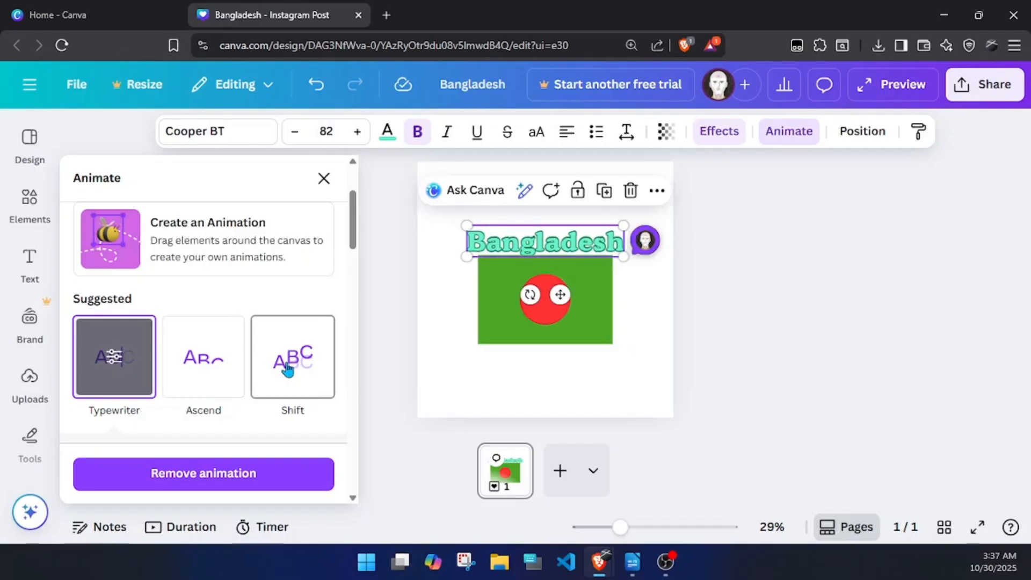
pyautogui.scroll(-3, 296, 371)
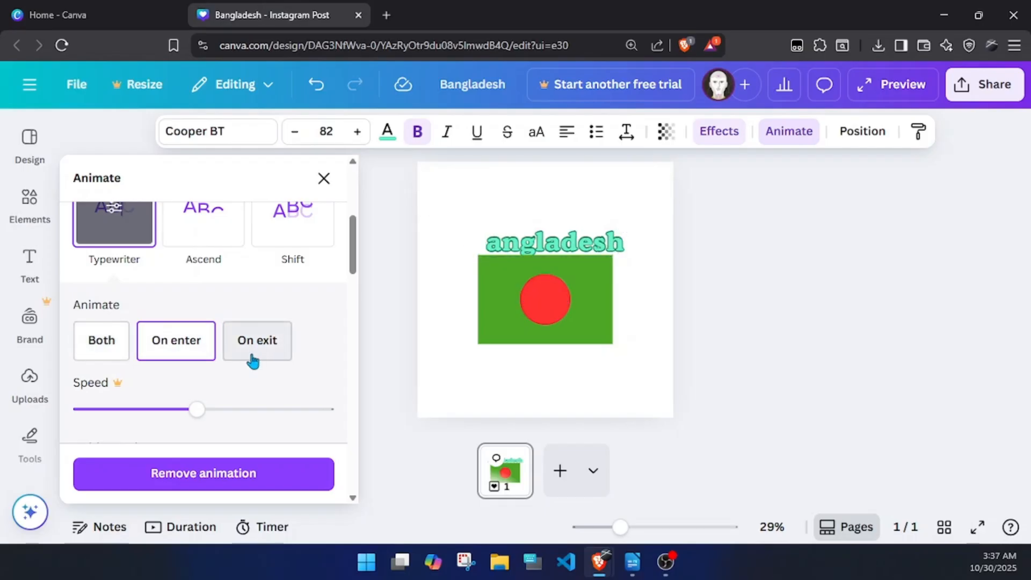
pyautogui.click(109, 355)
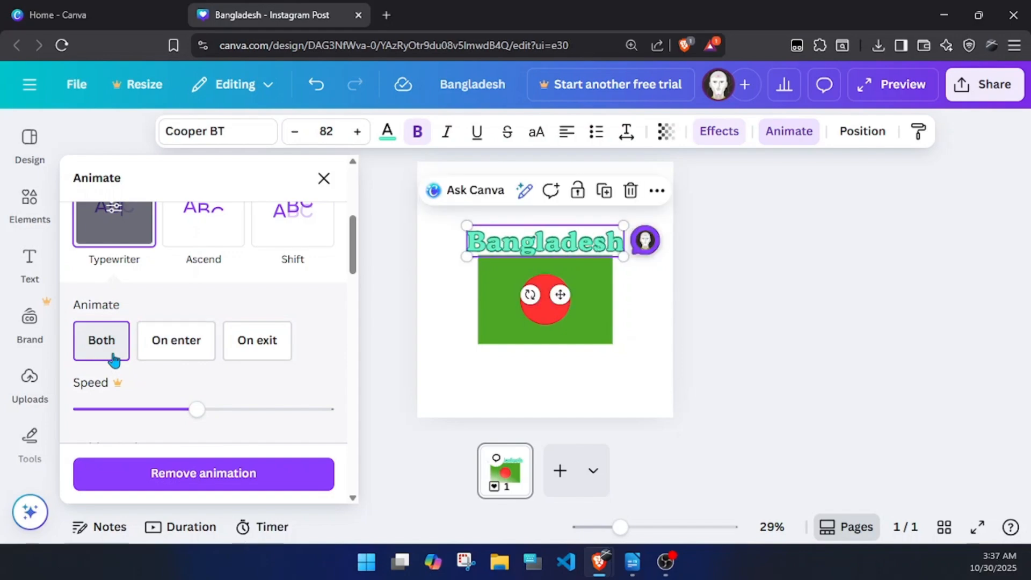
# Set the Bangladesh heading's Typewriter animation to play on enter only.
pyautogui.click(185, 353)
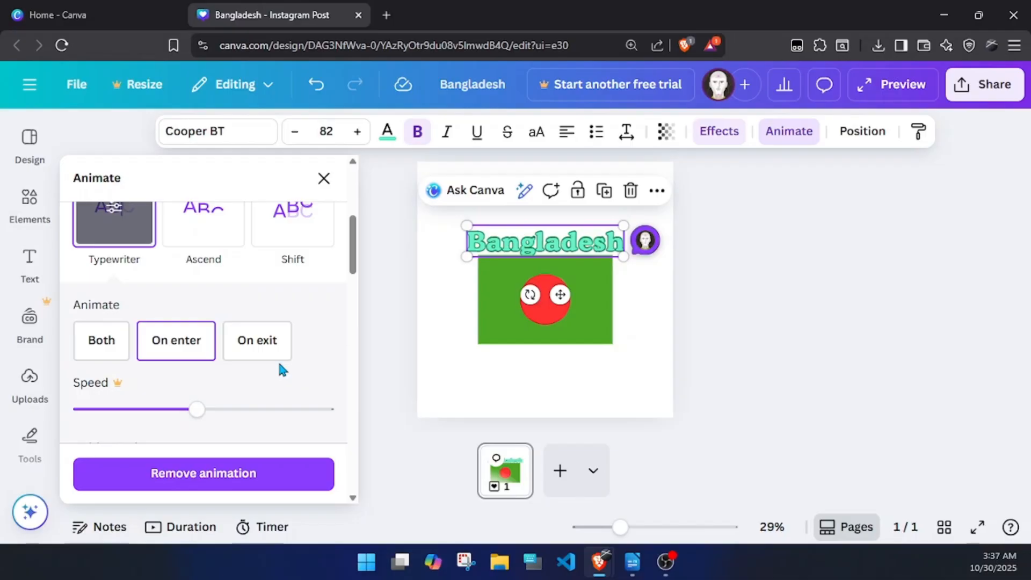
pyautogui.scroll(-3, 304, 328)
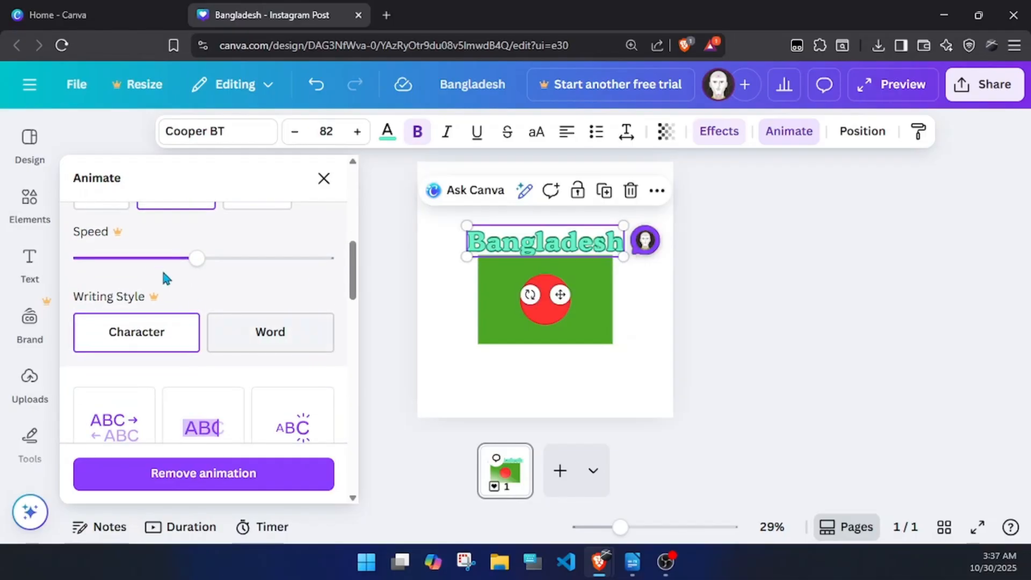
# Preview the other text animations, such as Burst, Bounce and Clarify, on the Bangladesh heading and look through the general animations.
pyautogui.scroll(-4, 254, 258)
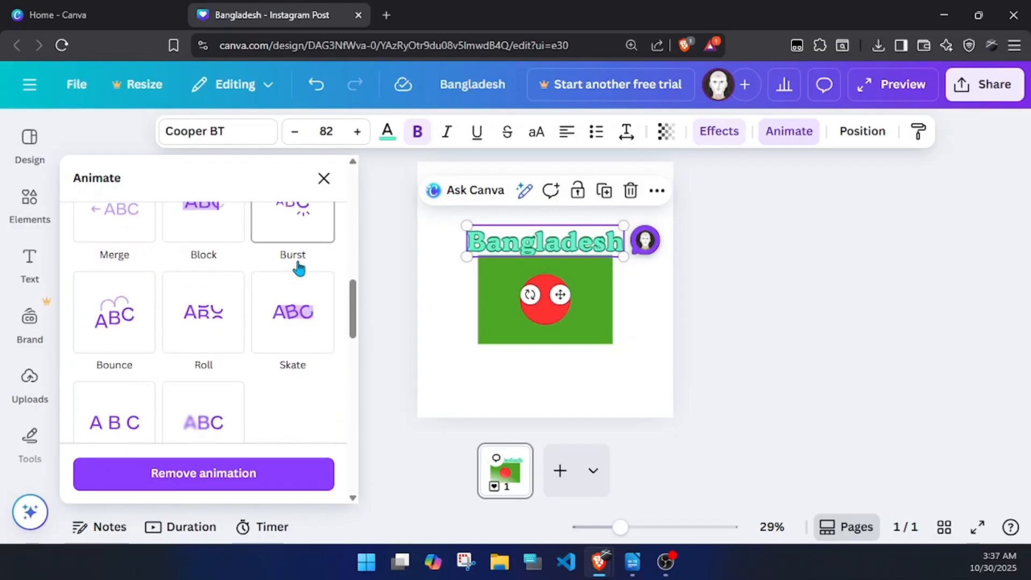
pyautogui.scroll(1, 161, 244)
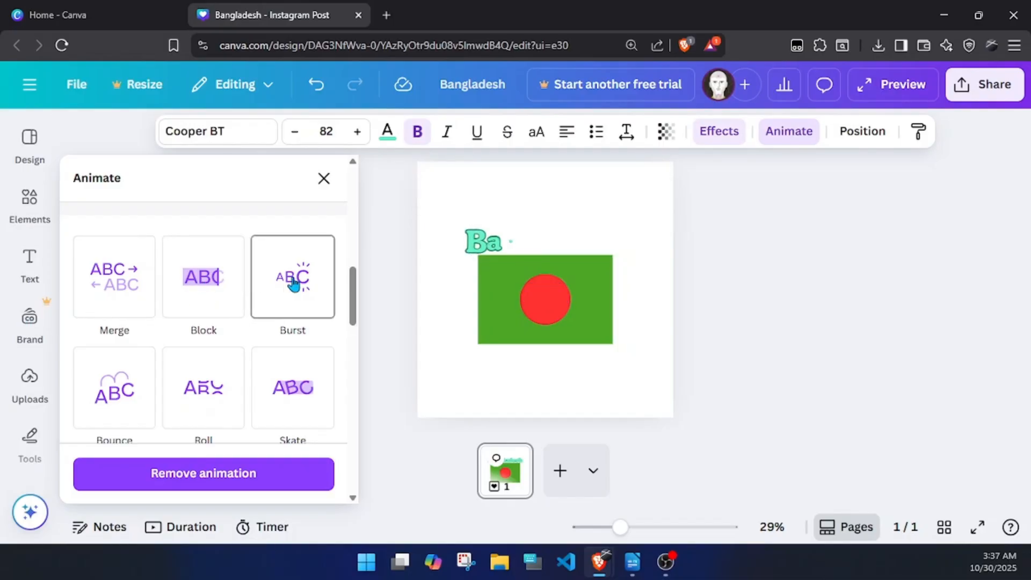
pyautogui.scroll(-1, 304, 290)
pyautogui.scroll(-1, 307, 293)
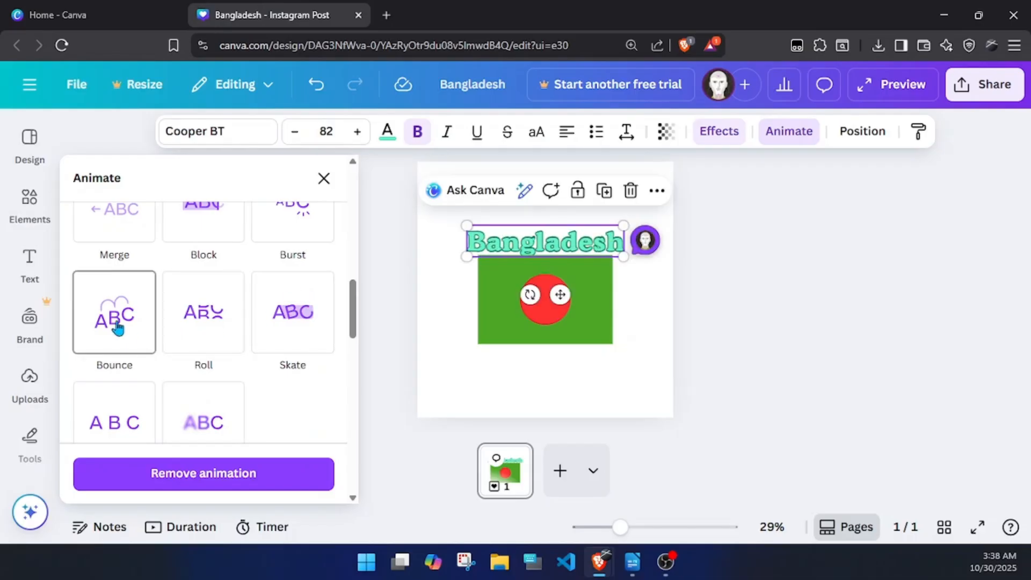
pyautogui.scroll(-3, 148, 376)
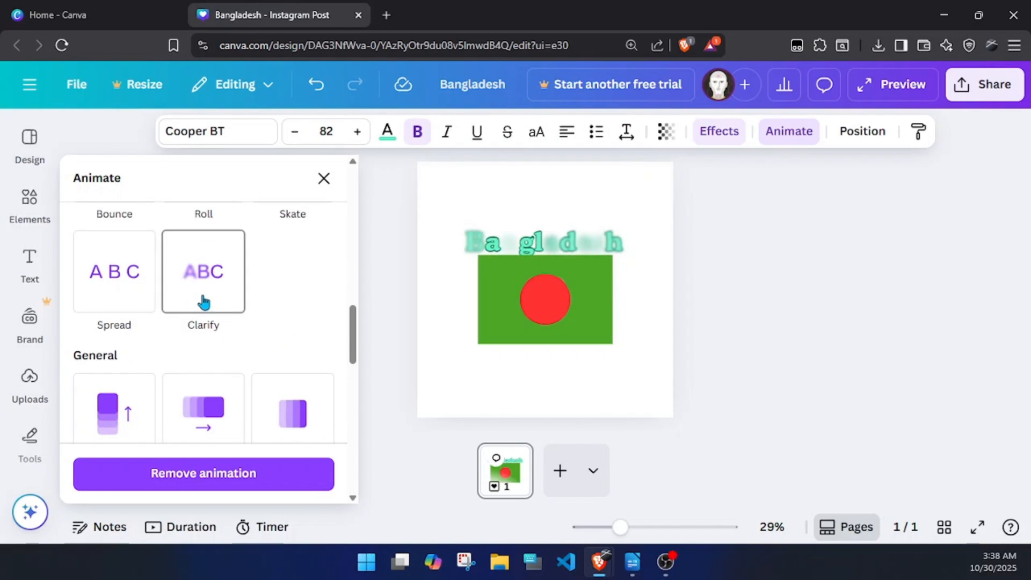
pyautogui.scroll(-3, 206, 300)
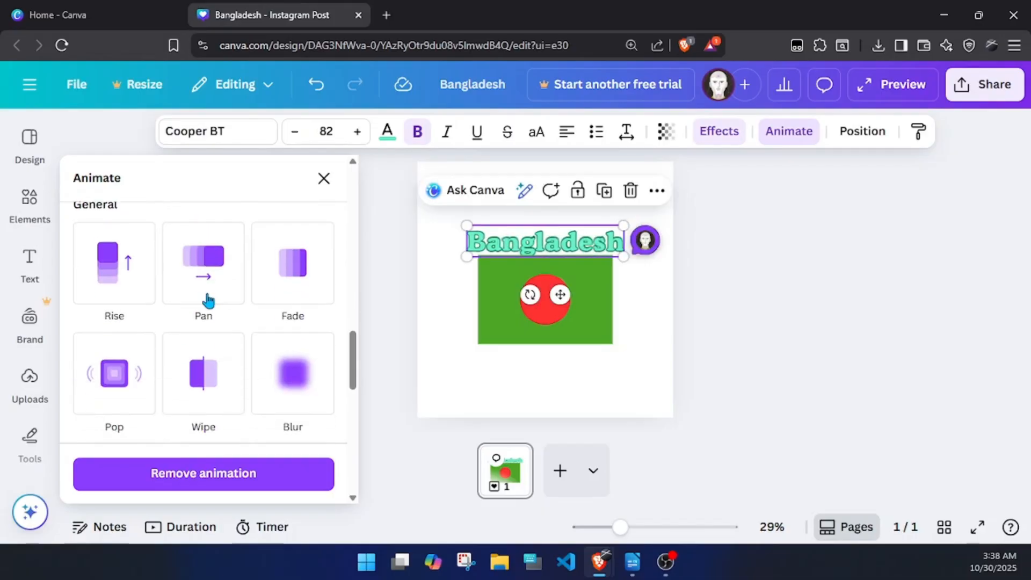
pyautogui.scroll(-3, 209, 301)
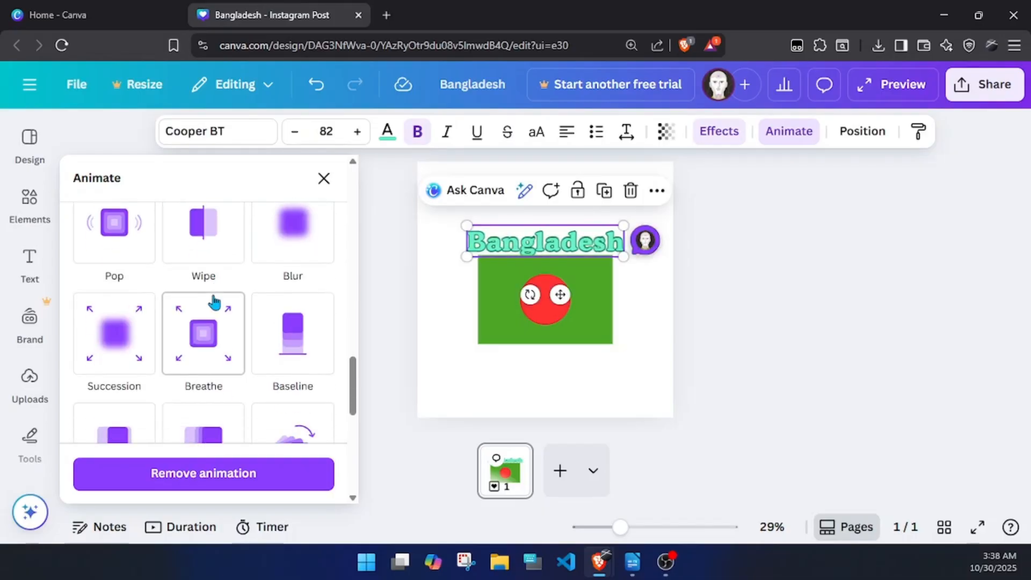
pyautogui.scroll(5, 207, 338)
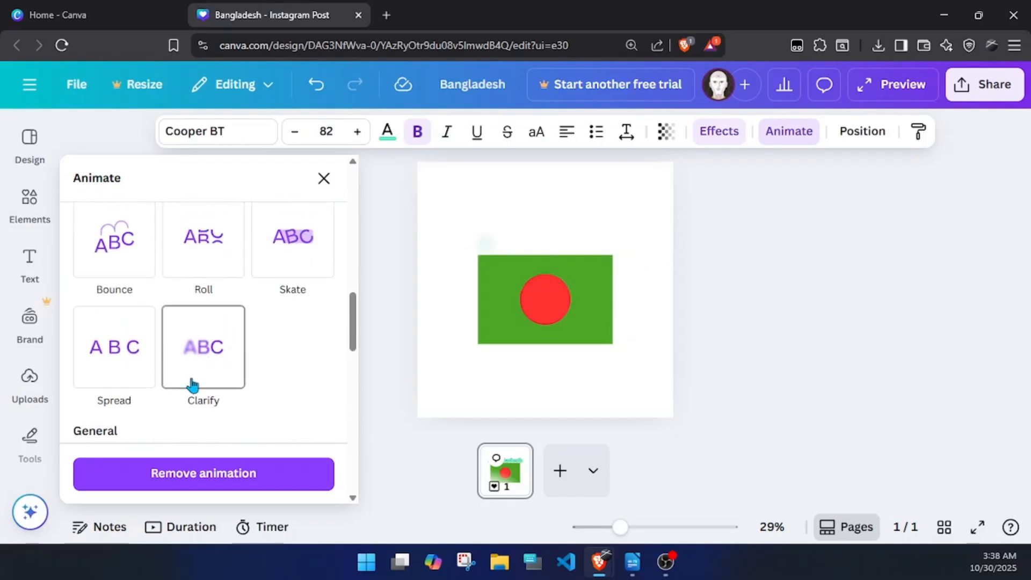
# Apply the Clarify animation to the Bangladesh heading with the rightward direction and deselect the heading.
pyautogui.click(226, 381)
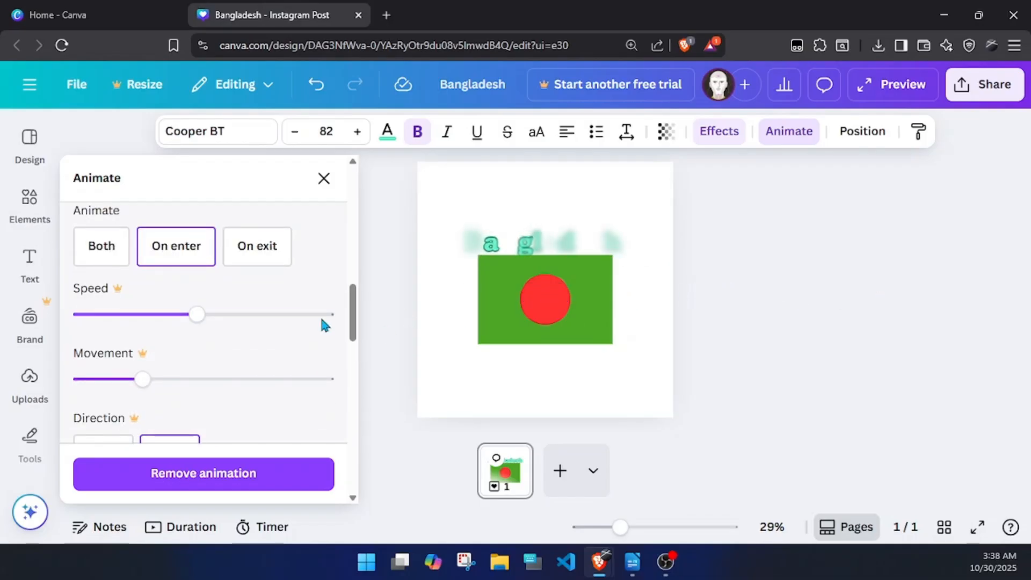
pyautogui.scroll(-3, 185, 332)
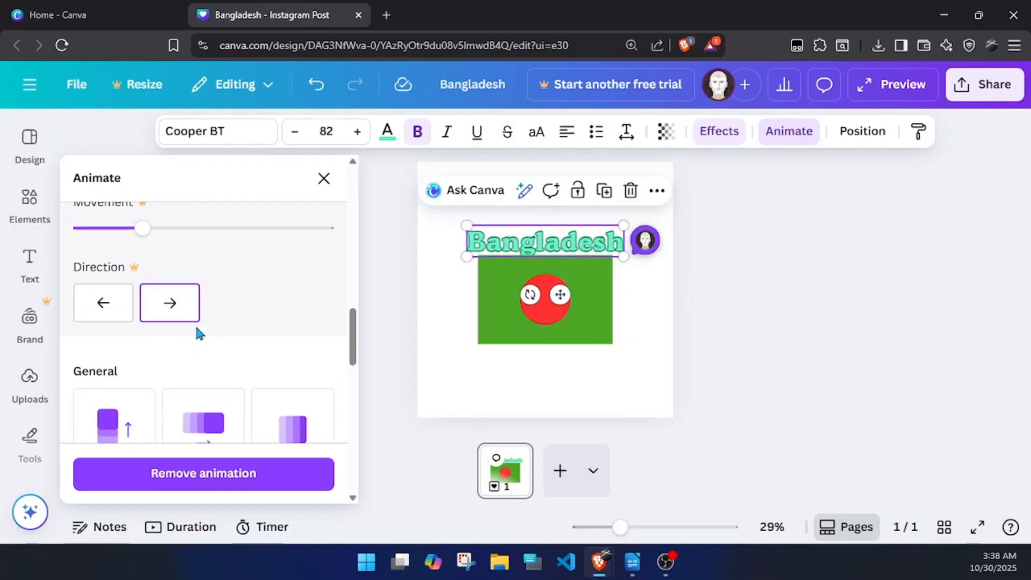
pyautogui.click(170, 301)
pyautogui.click(152, 305)
pyautogui.click(647, 328)
# View the flag group's transparency setting and leave it without making a change.
pyautogui.click(602, 325)
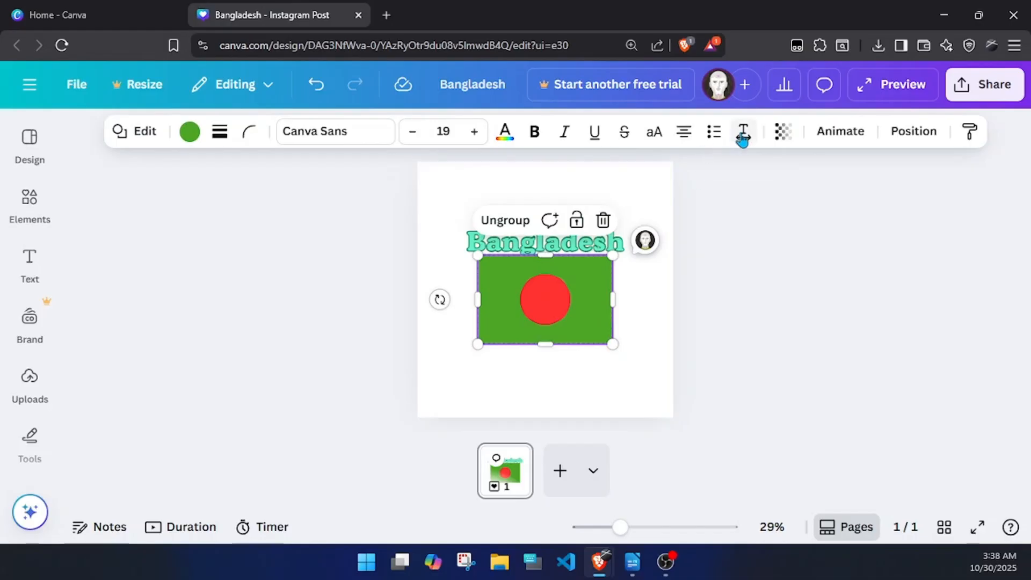
pyautogui.click(777, 141)
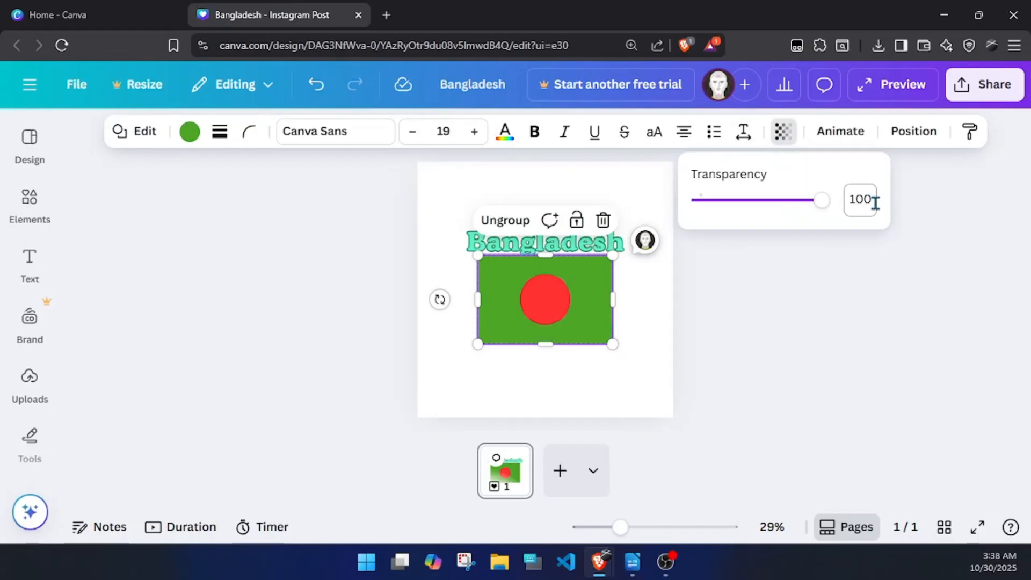
pyautogui.click(903, 242)
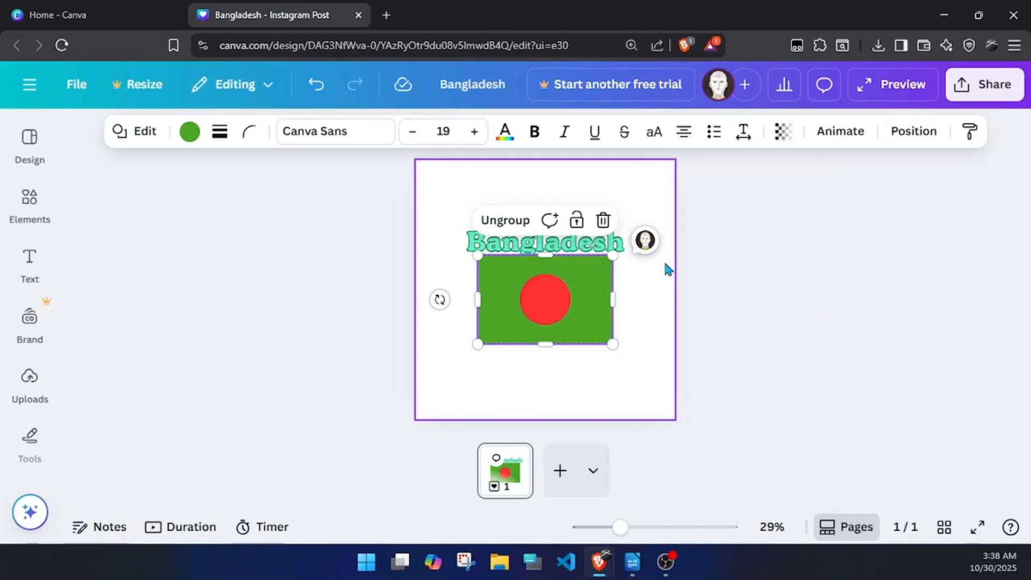
pyautogui.click(689, 333)
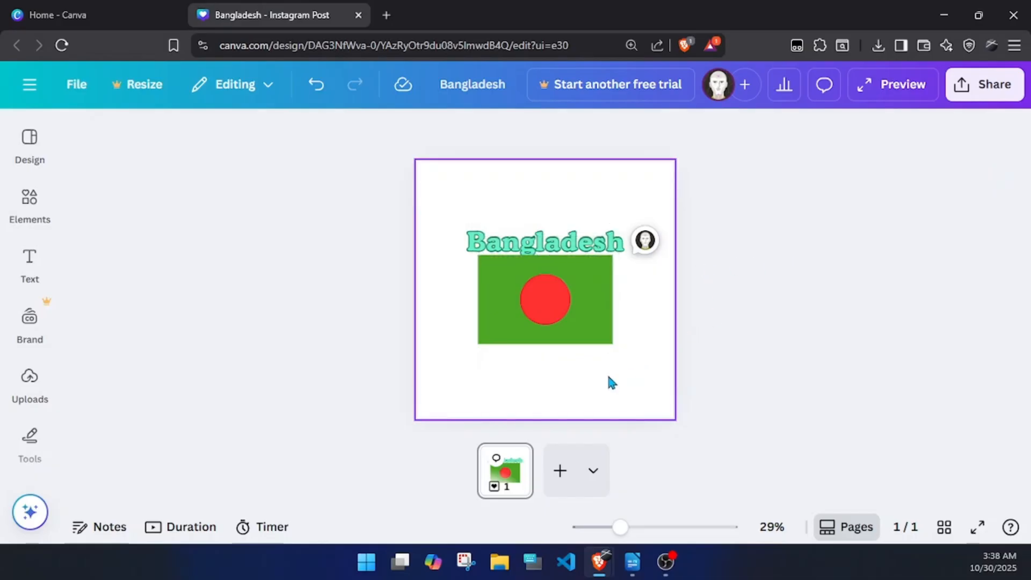
pyautogui.click(571, 398)
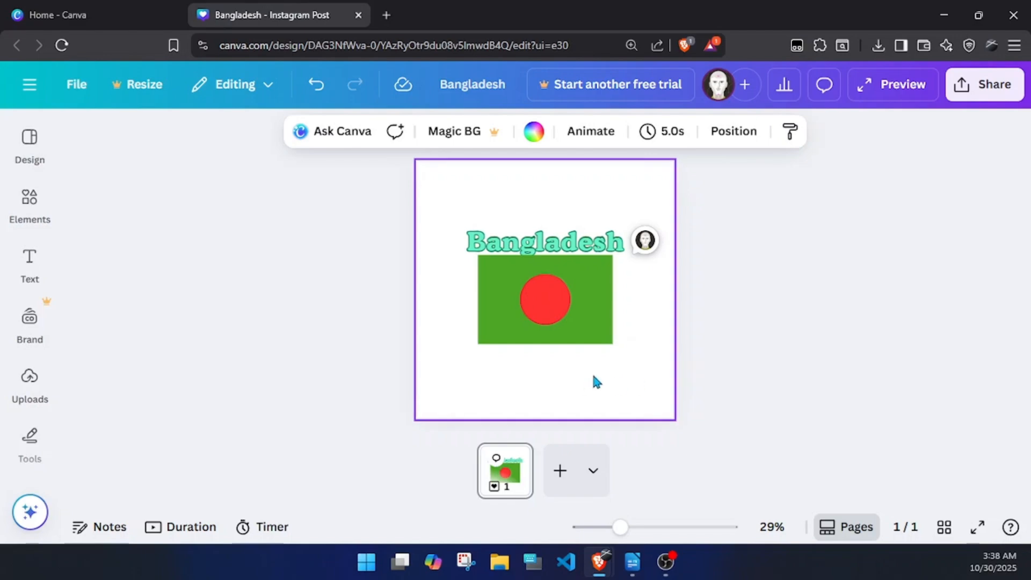
# Add a blank second page and delete it again after switching between the two pages.
pyautogui.click(560, 473)
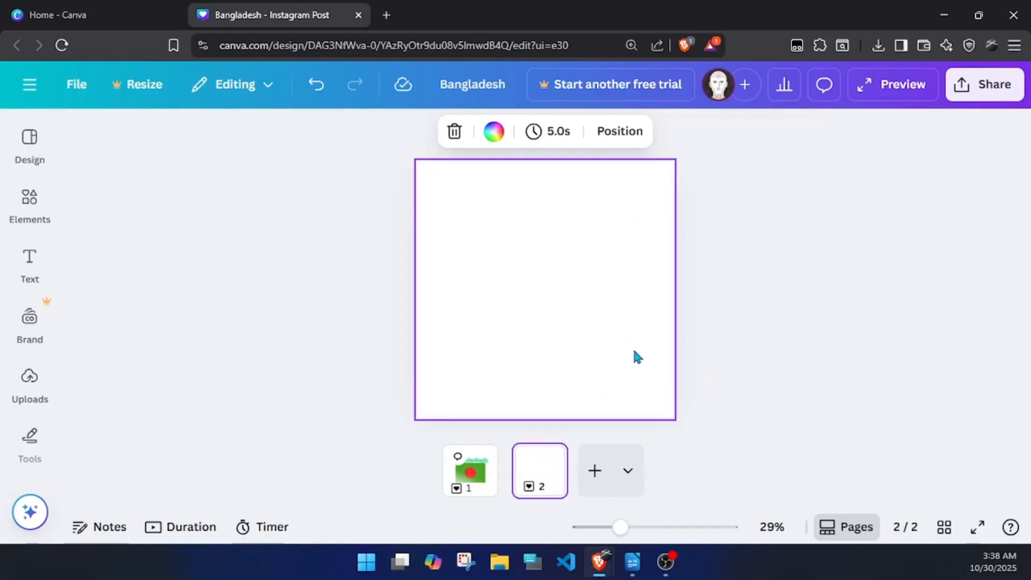
pyautogui.click(633, 347)
pyautogui.click(493, 477)
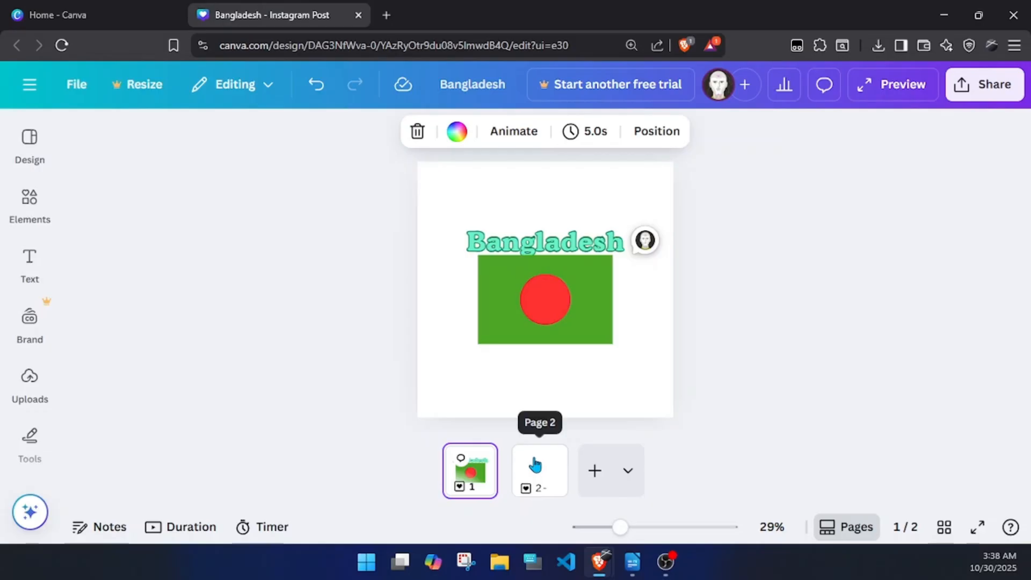
pyautogui.click(532, 474)
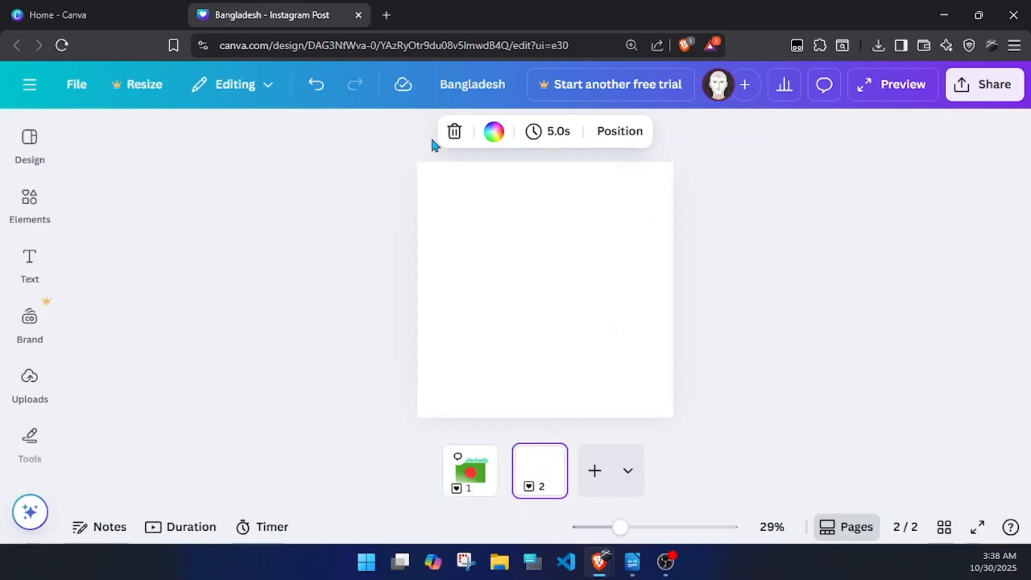
pyautogui.click(460, 133)
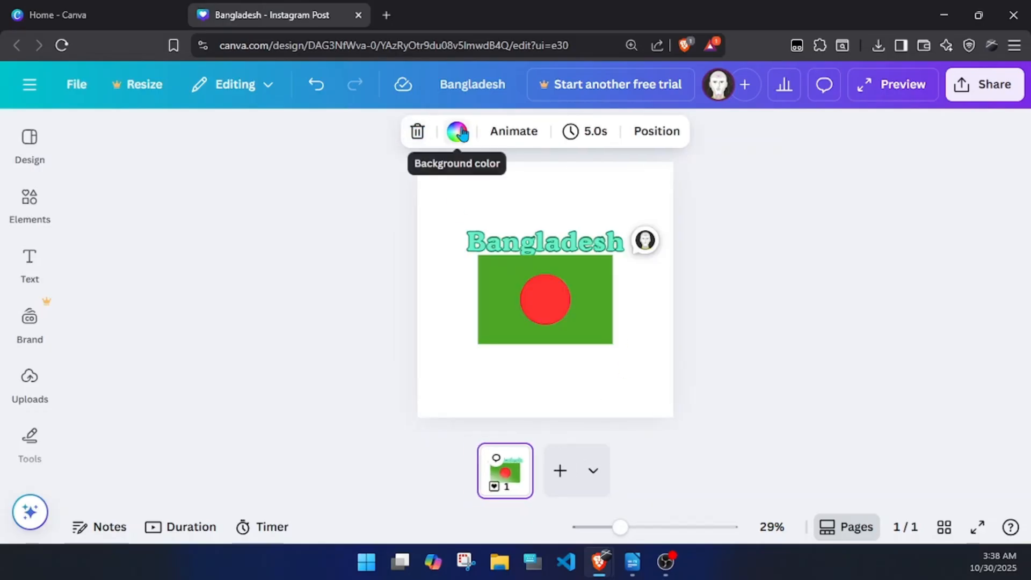
pyautogui.click(644, 377)
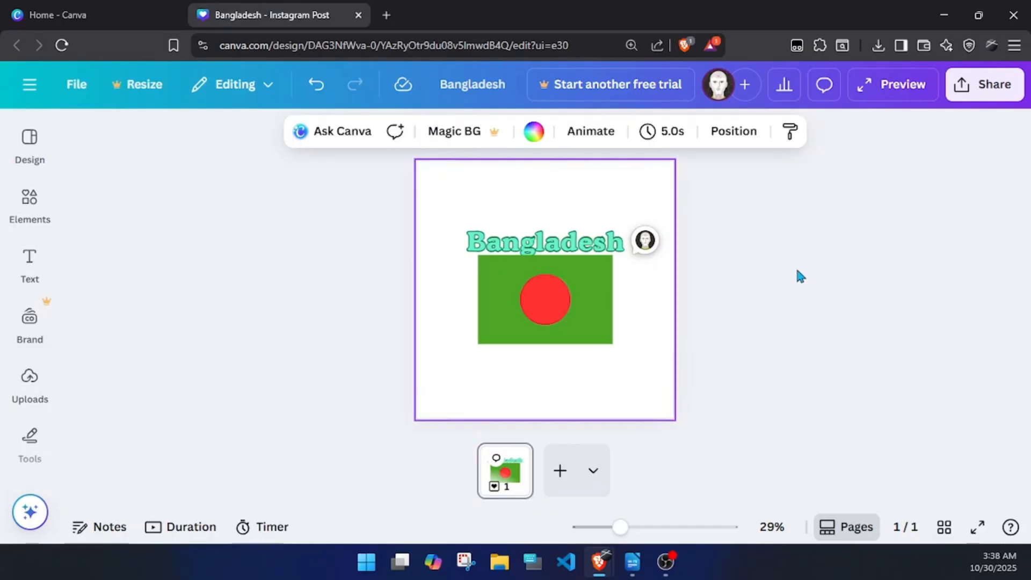
pyautogui.click(723, 408)
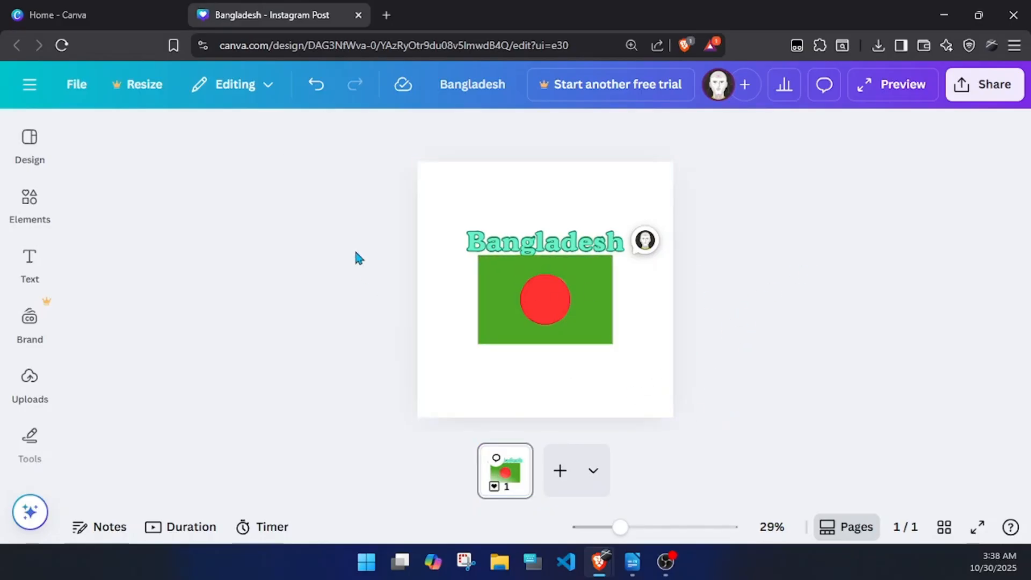
# Show the rulers and guides and place a horizontal guide about 110 px below the page's top edge.
pyautogui.click(66, 86)
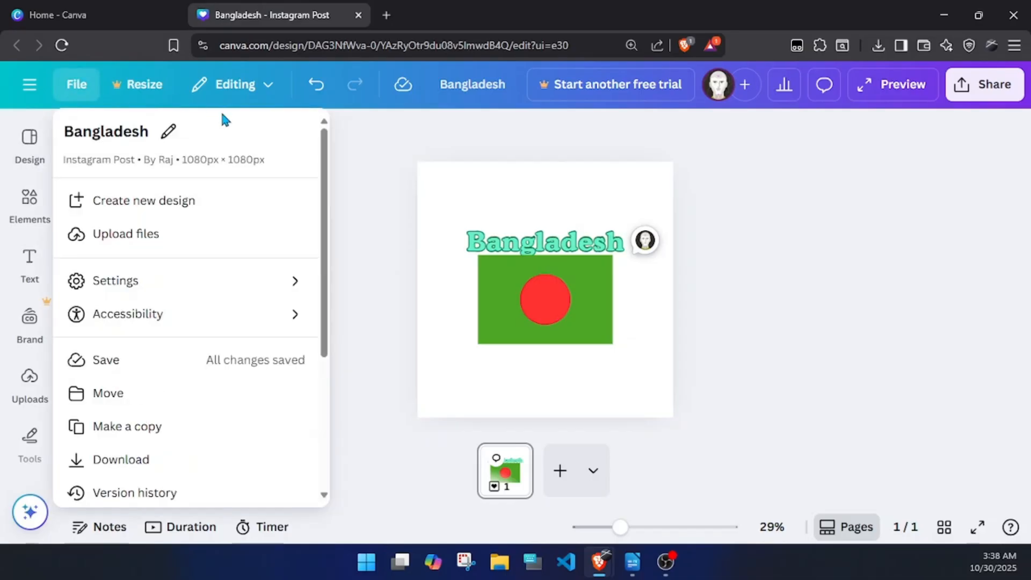
pyautogui.moveTo(181, 275)
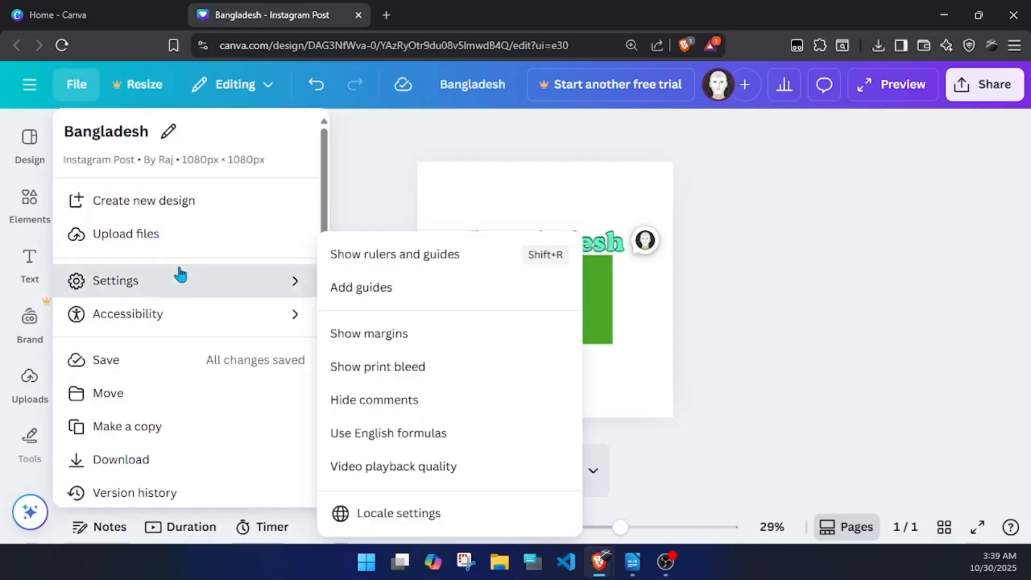
pyautogui.click(437, 258)
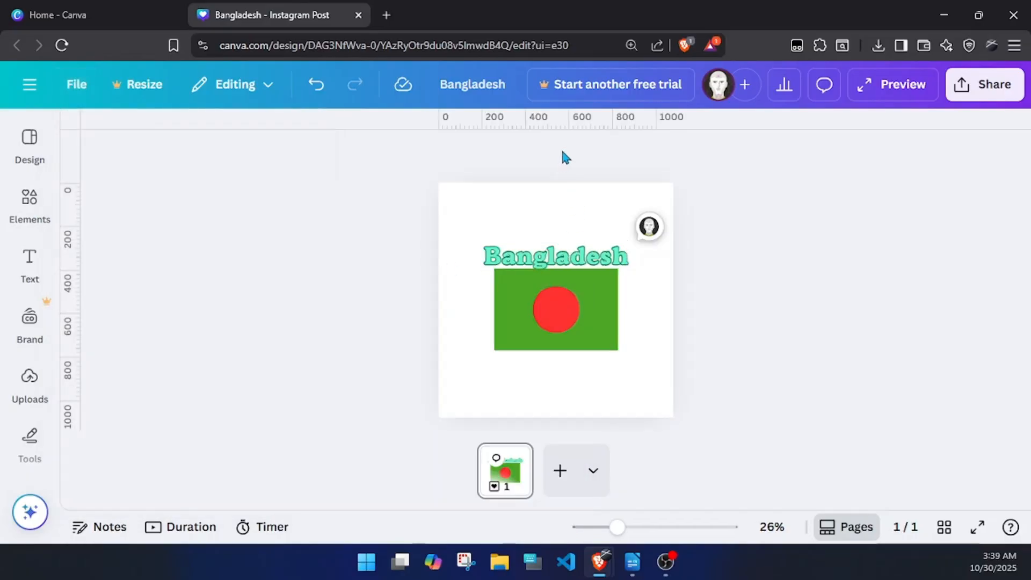
pyautogui.moveTo(548, 126); pyautogui.dragTo(573, 210)
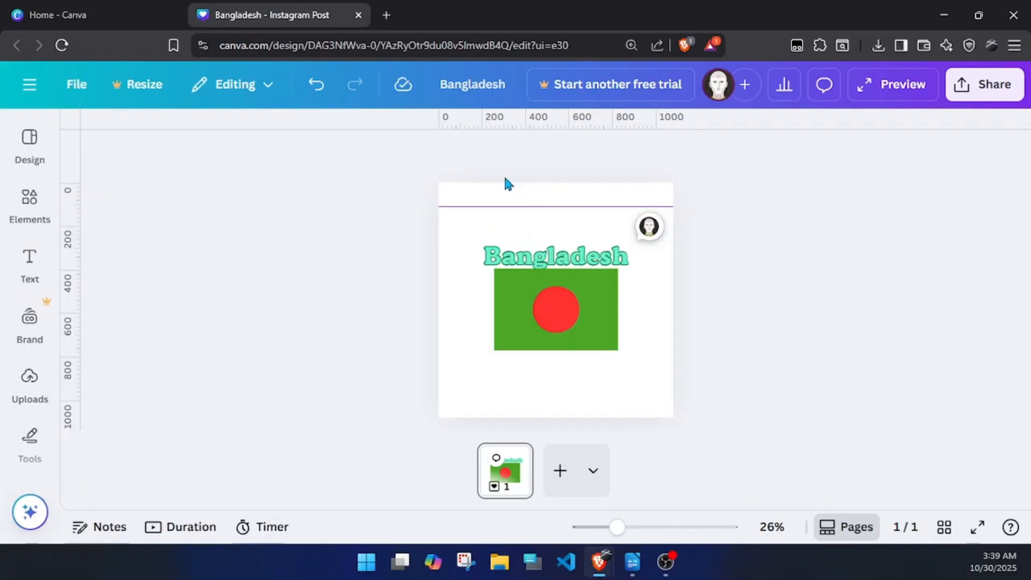
pyautogui.moveTo(569, 205); pyautogui.dragTo(533, 208)
# Place vertical guides about 110 px inside the page's left and right edges and a horizontal guide about 110 px above its bottom edge.
pyautogui.moveTo(78, 238); pyautogui.dragTo(460, 264)
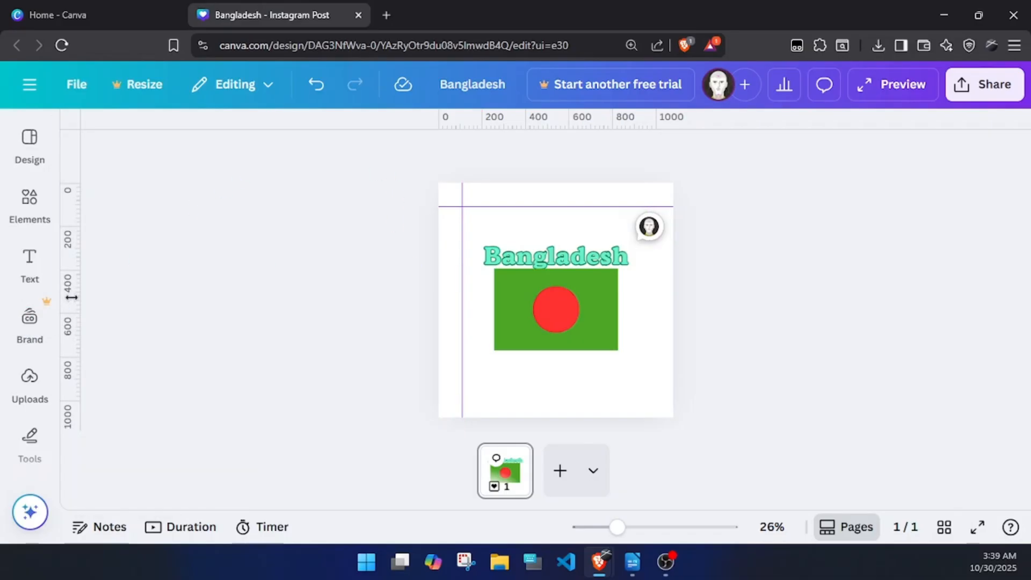
pyautogui.moveTo(79, 295); pyautogui.dragTo(649, 323)
pyautogui.moveTo(574, 127); pyautogui.dragTo(638, 392)
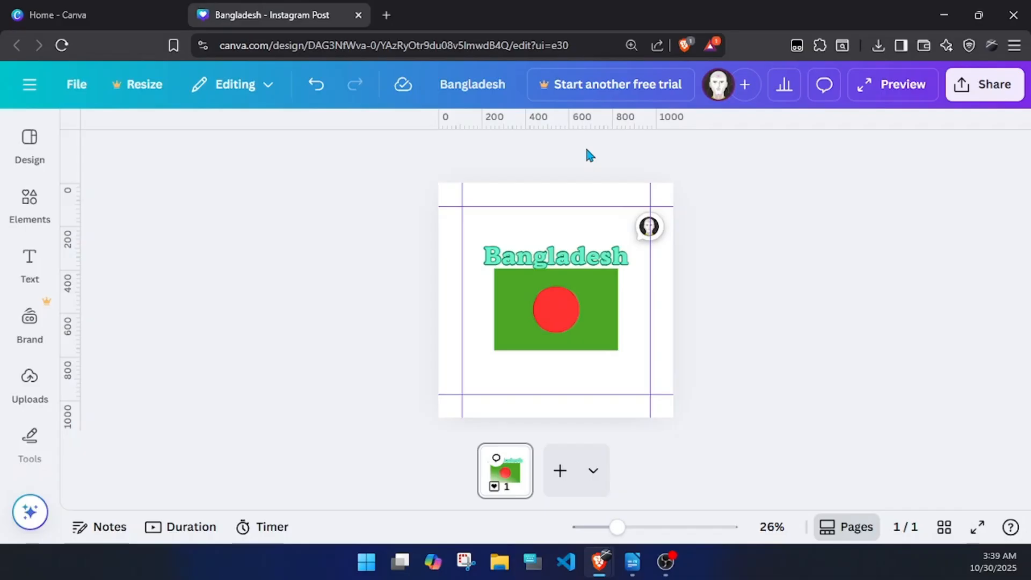
# Undo the placement of the lower horizontal guide and redo it.
pyautogui.click(317, 85)
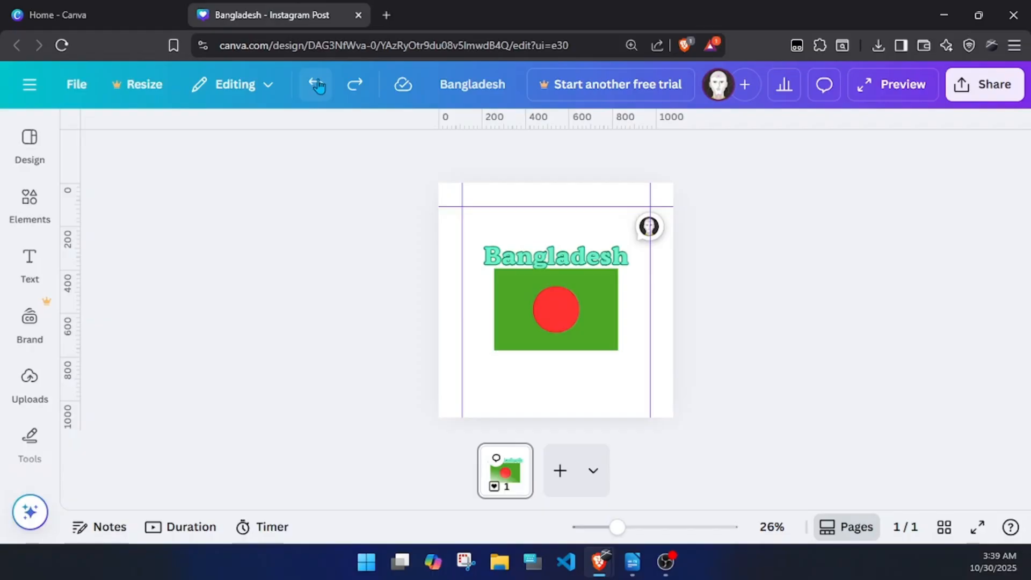
pyautogui.click(350, 86)
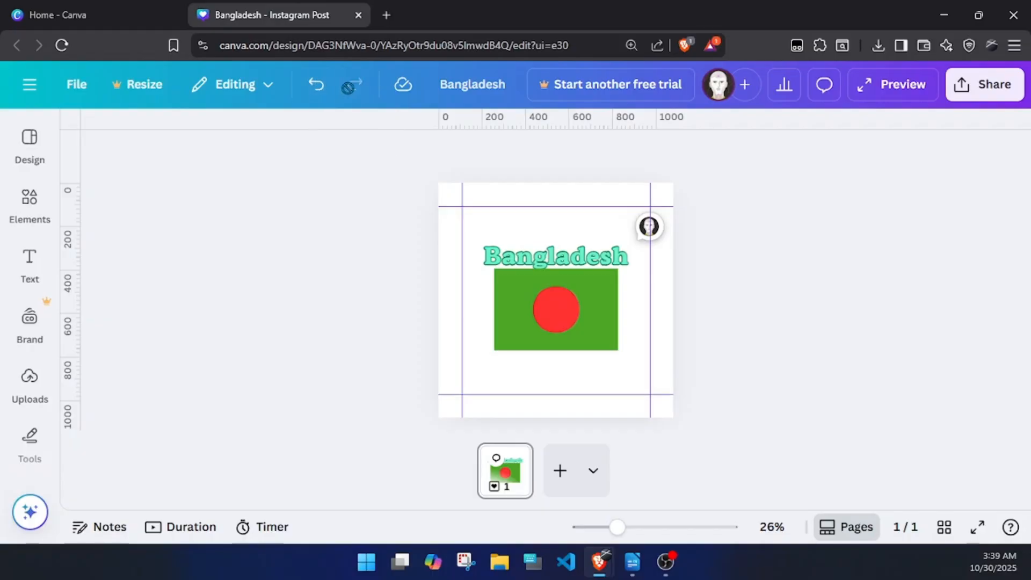
pyautogui.click(488, 93)
pyautogui.doubleClick(488, 93)
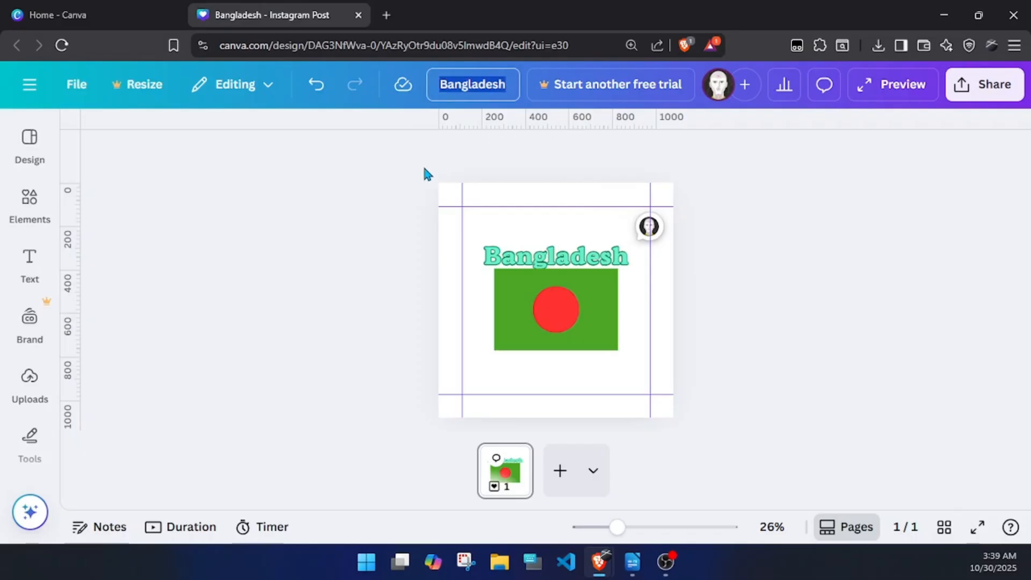
pyautogui.click(545, 256)
pyautogui.click(793, 267)
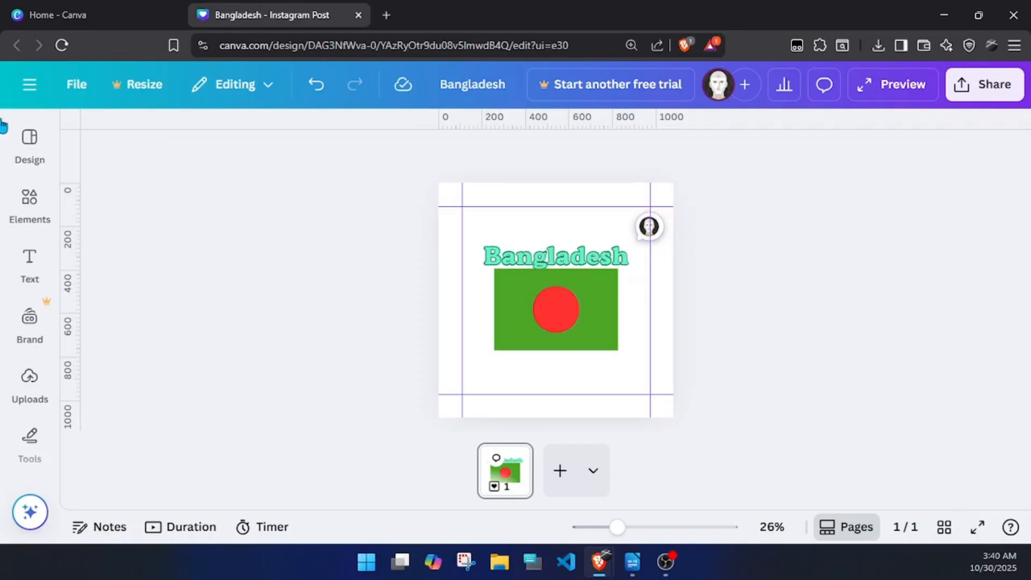
# Rename the design first as Class and then as Class1.
pyautogui.click(80, 86)
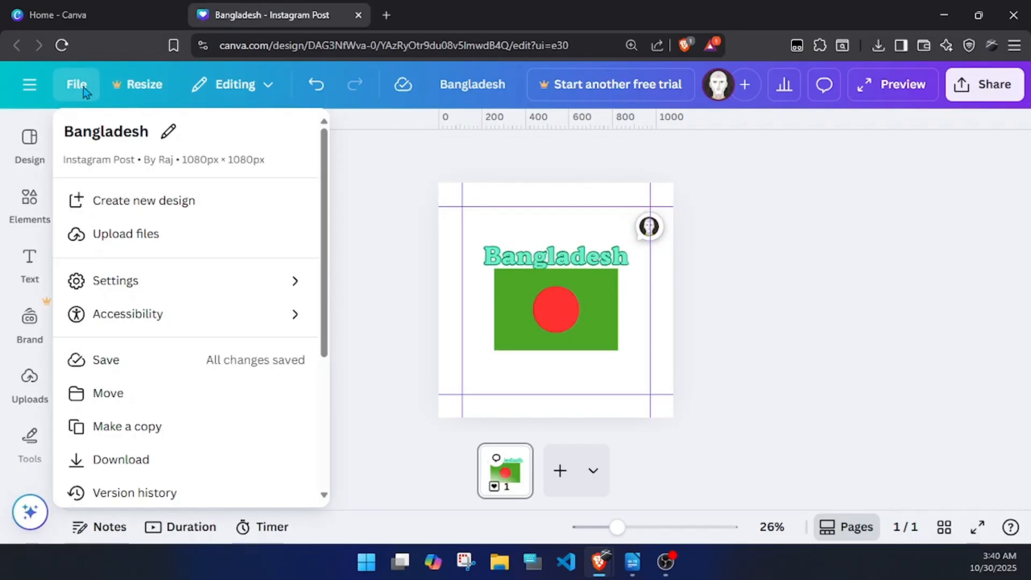
pyautogui.click(166, 137)
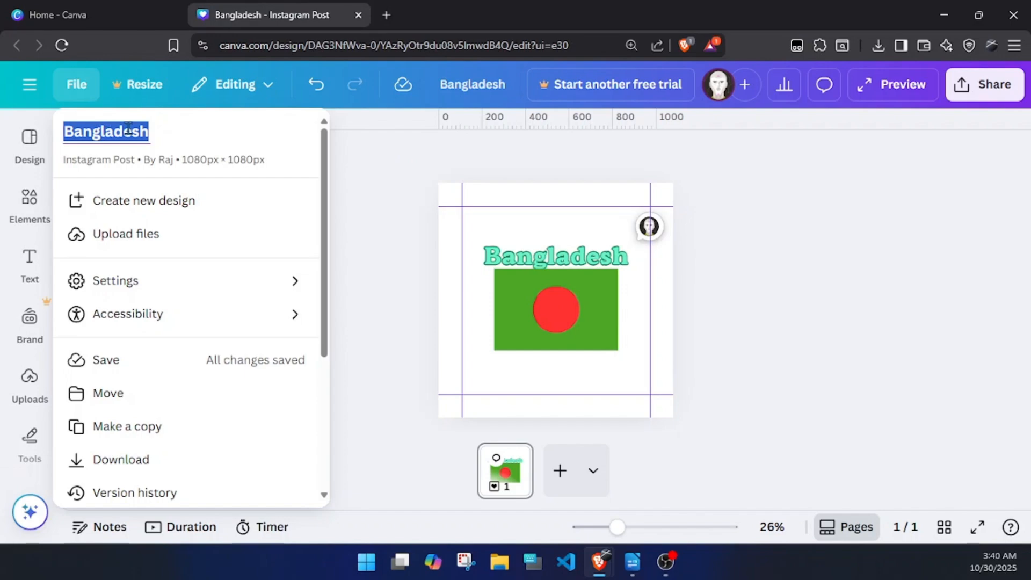
pyautogui.write('Clas')
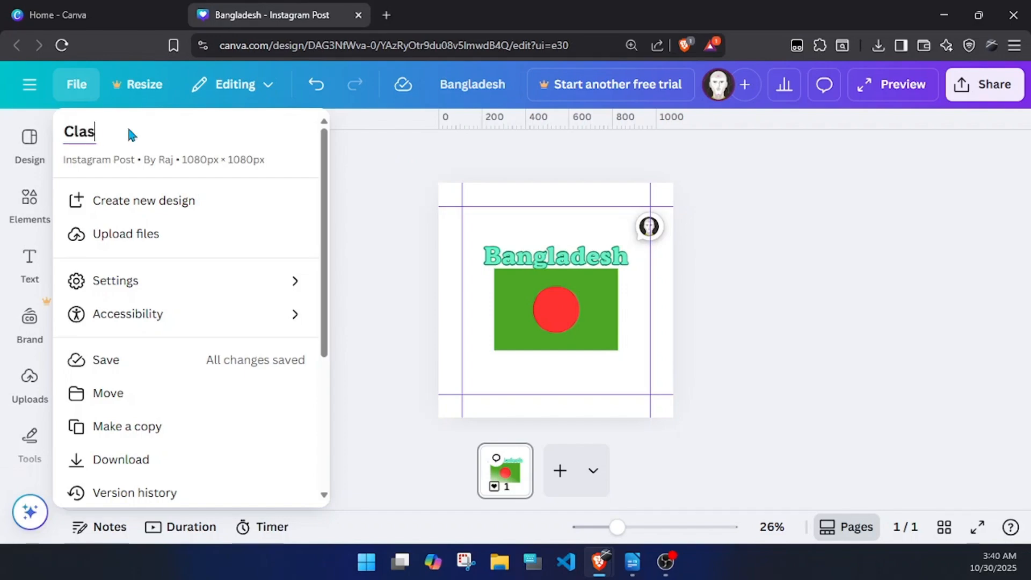
pyautogui.write('s')
pyautogui.press('Return')
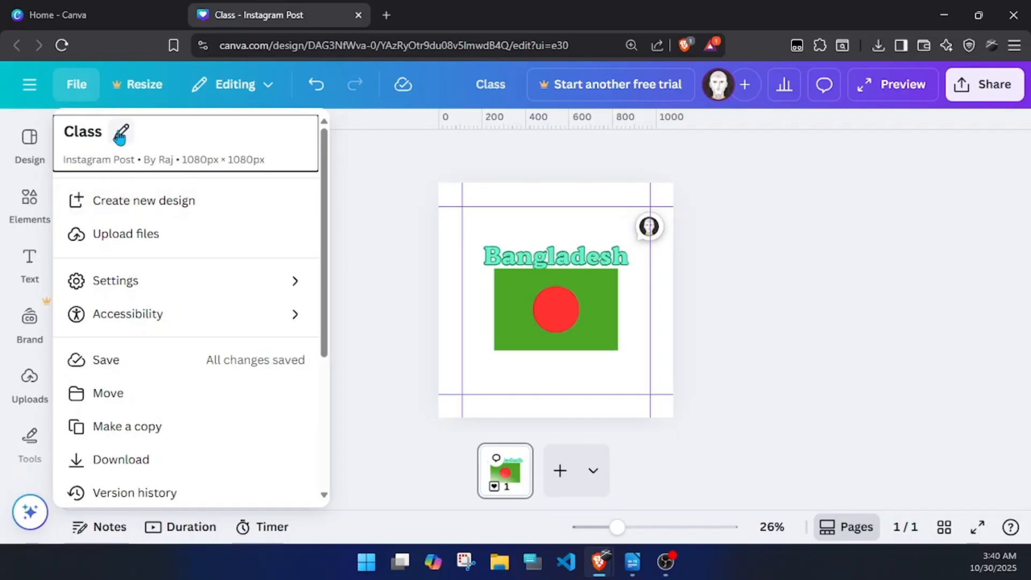
pyautogui.click(124, 133)
pyautogui.press('Right')
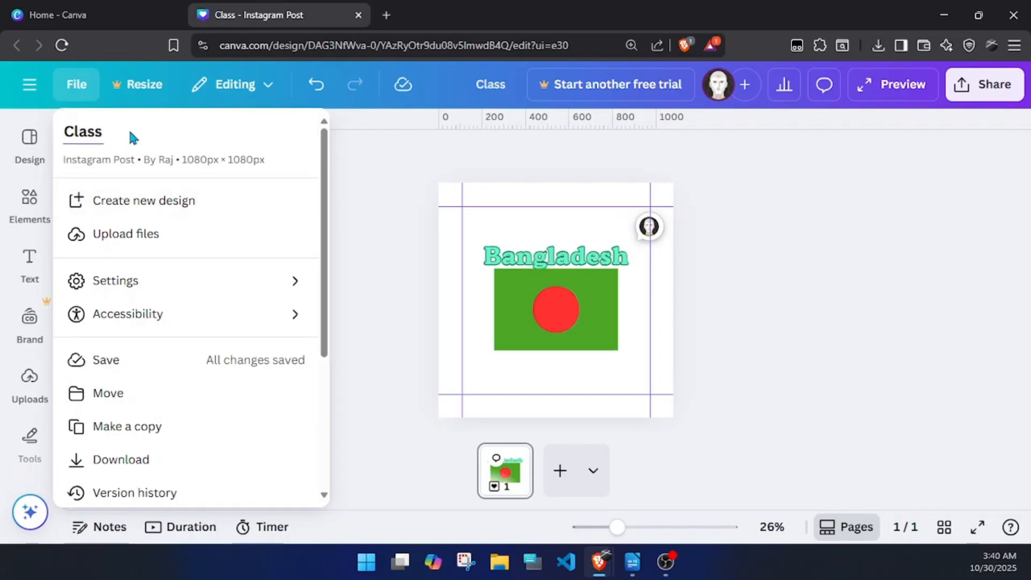
pyautogui.write('1')
pyautogui.press('Return')
pyautogui.click(443, 152)
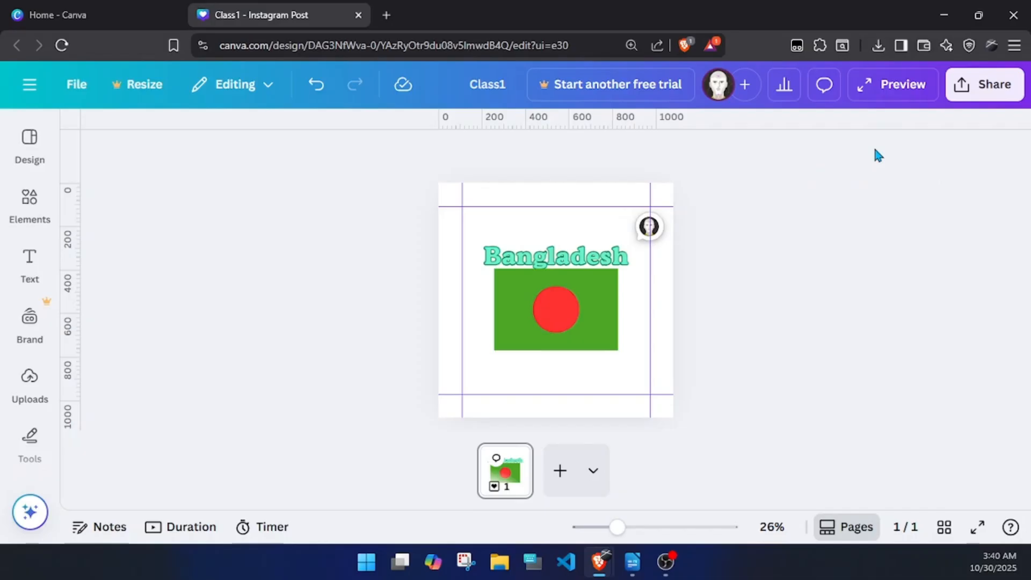
# Switch the design to Commenting mode and return it to Editing mode.
pyautogui.click(197, 95)
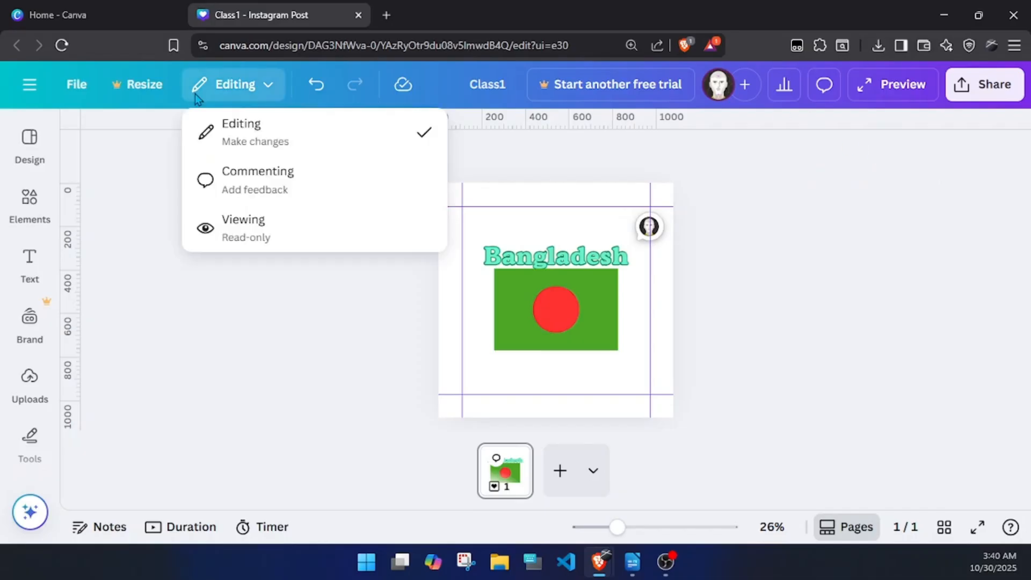
pyautogui.click(289, 189)
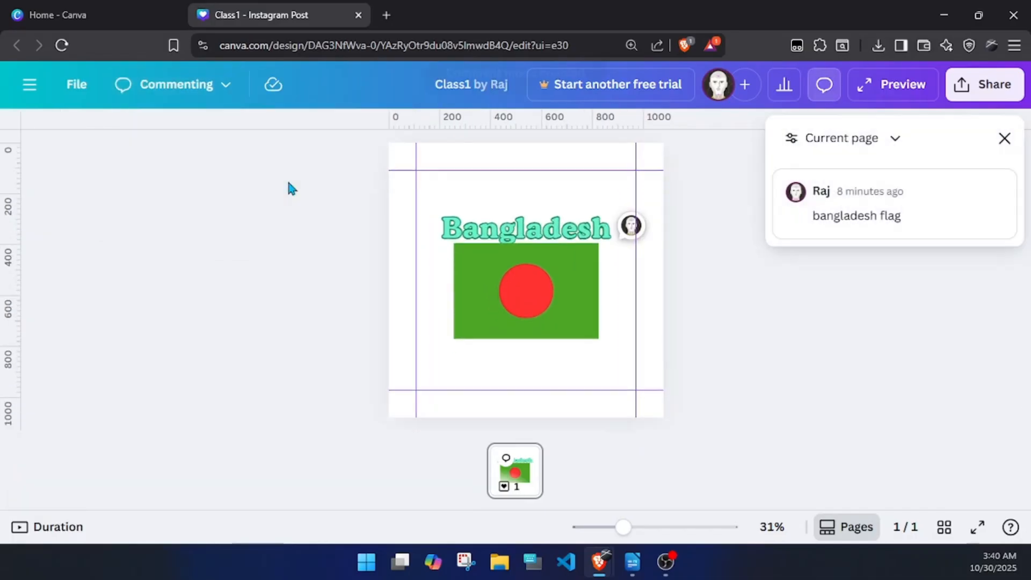
pyautogui.click(229, 82)
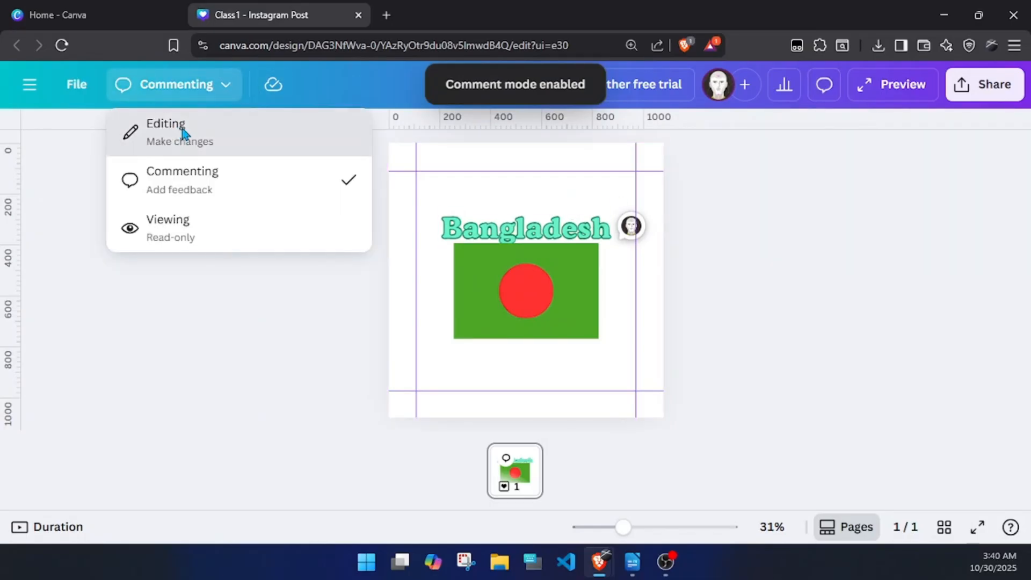
pyautogui.click(183, 133)
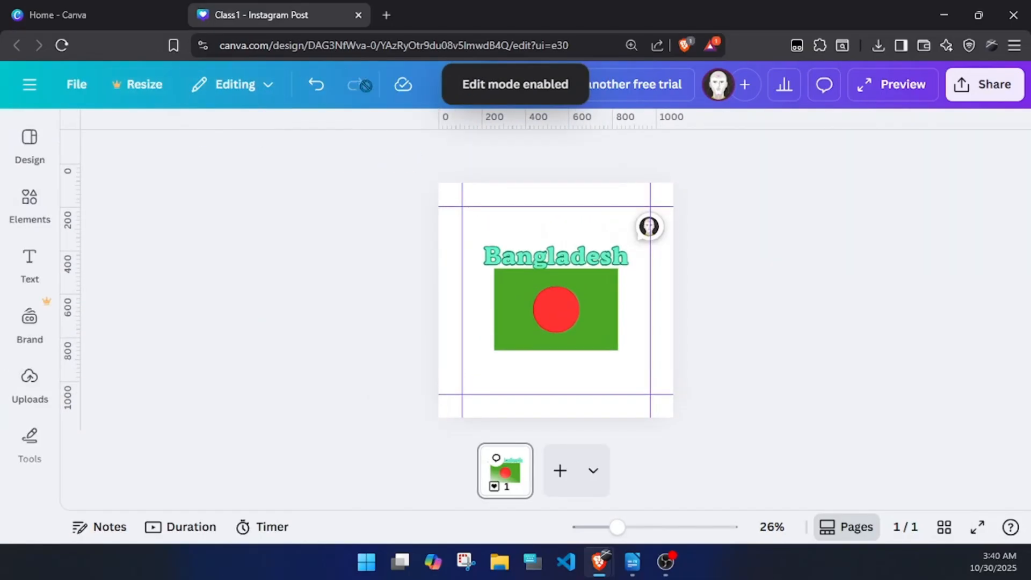
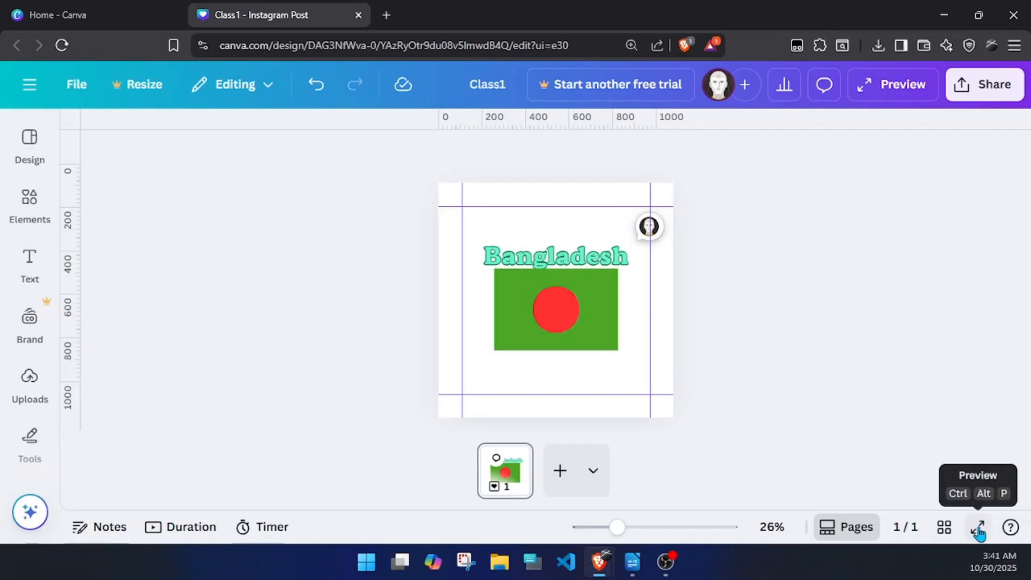
# Preview the animated flag design in full screen and close the preview.
pyautogui.click(979, 528)
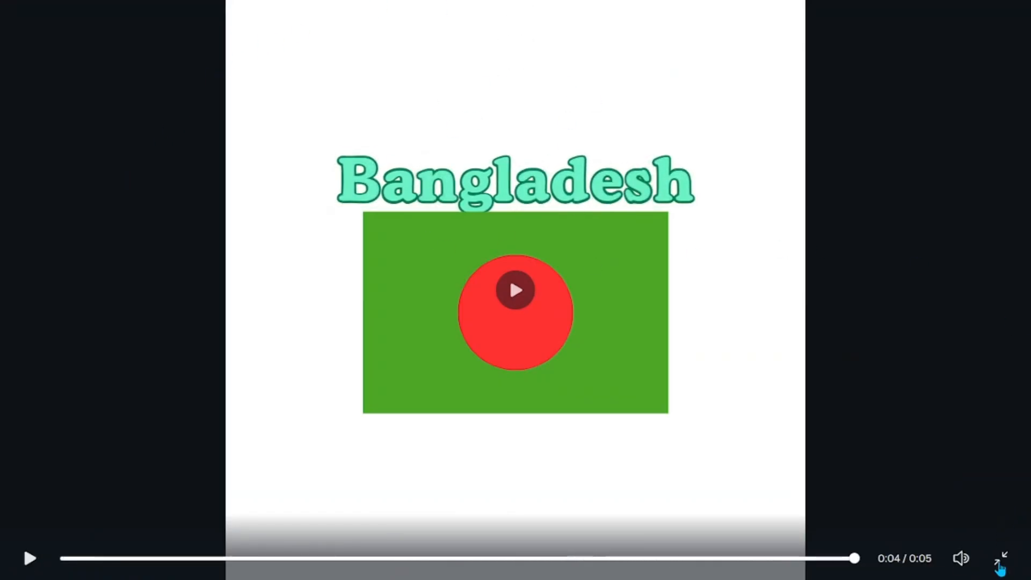
pyautogui.click(1000, 562)
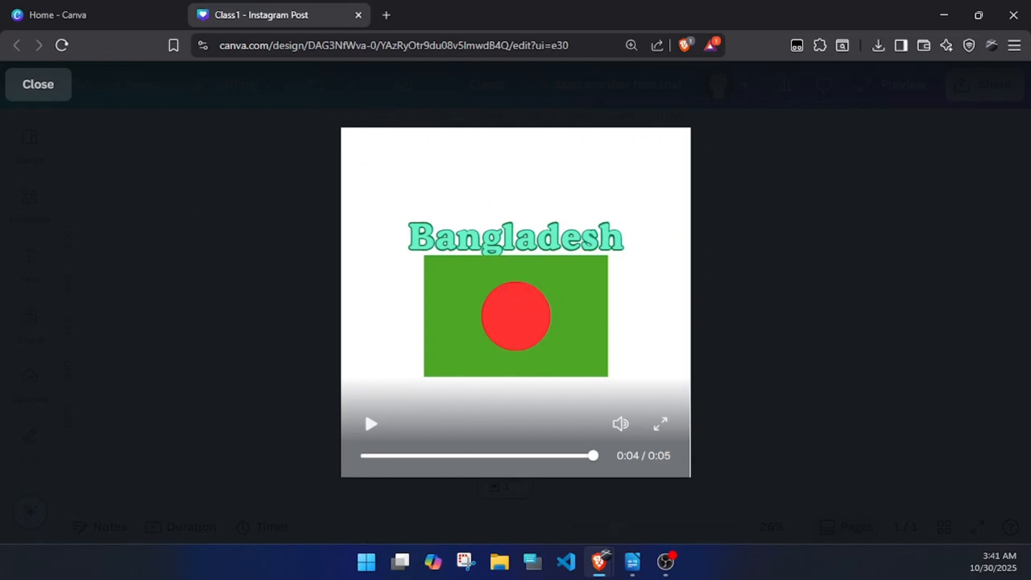
pyautogui.click(63, 91)
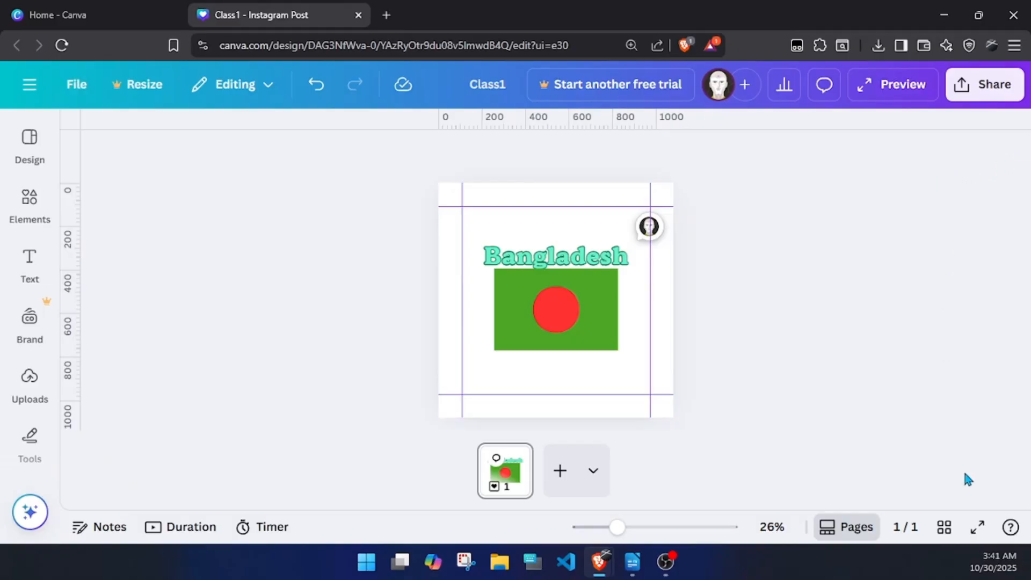
# View the design's pages as a grid, return to the single-page canvas and clear the page selection.
pyautogui.click(945, 527)
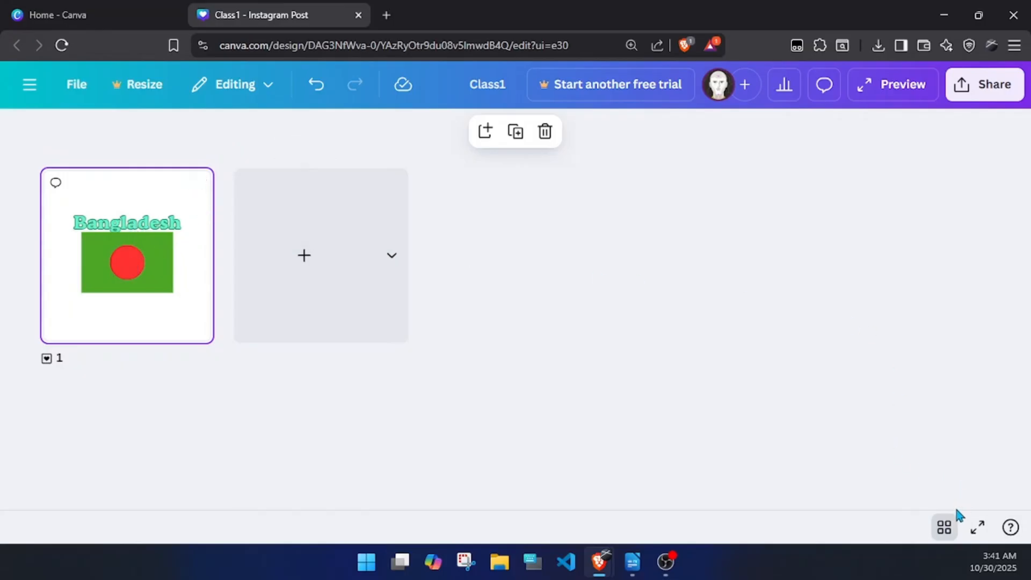
pyautogui.click(944, 528)
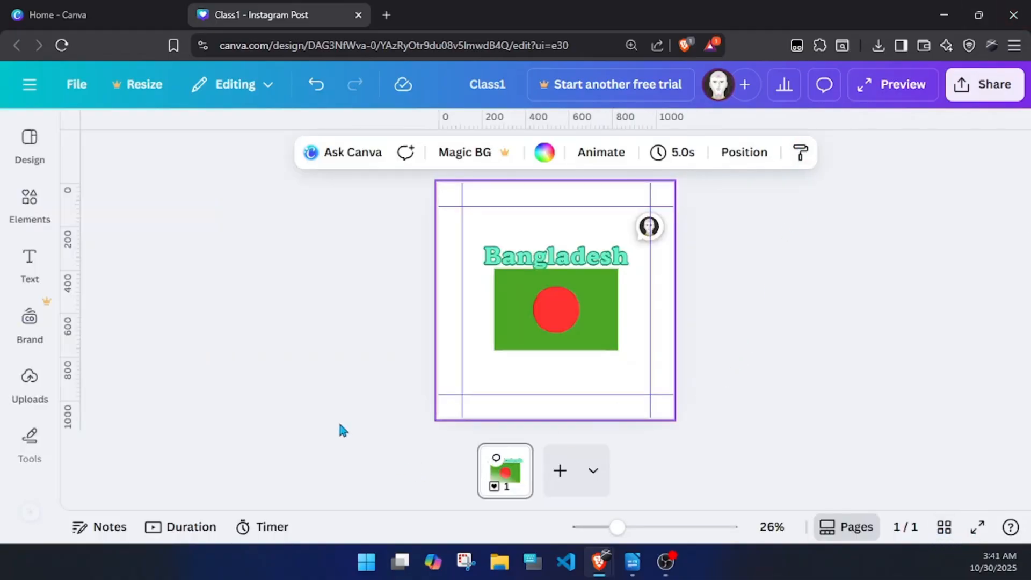
pyautogui.click(202, 386)
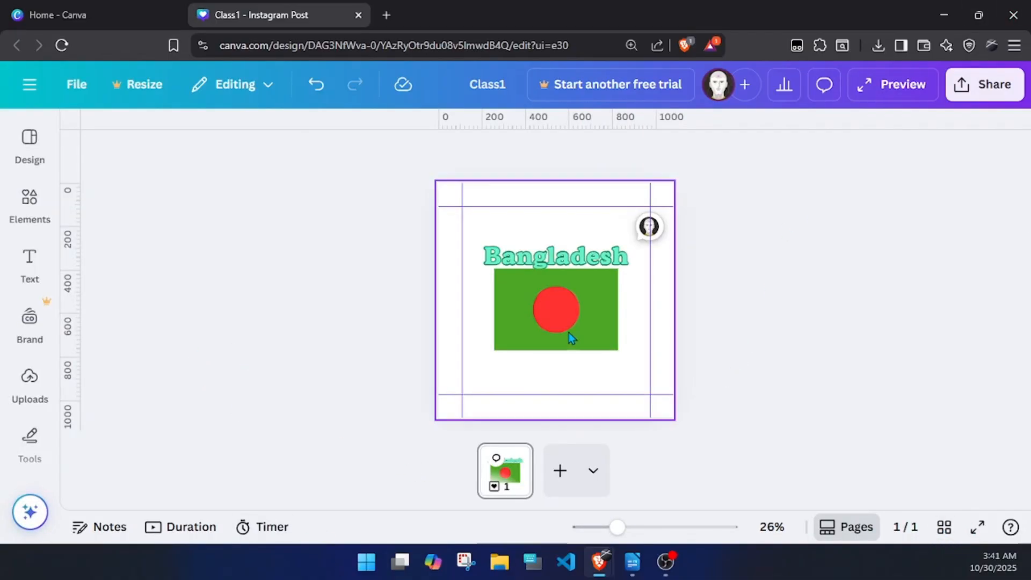
# Show the countdown timer, start and pause it, and minimize it.
pyautogui.click(255, 527)
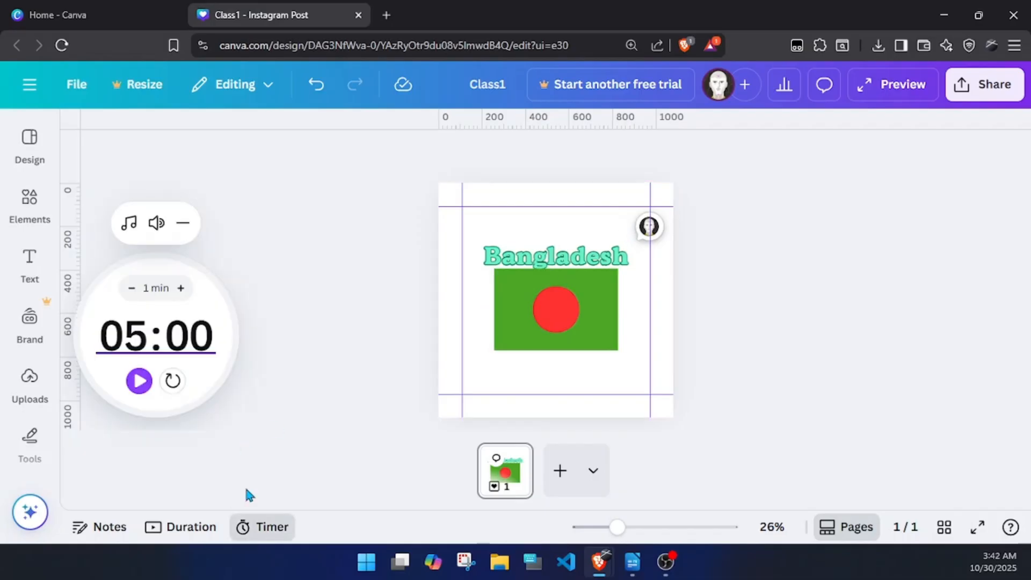
pyautogui.click(135, 381)
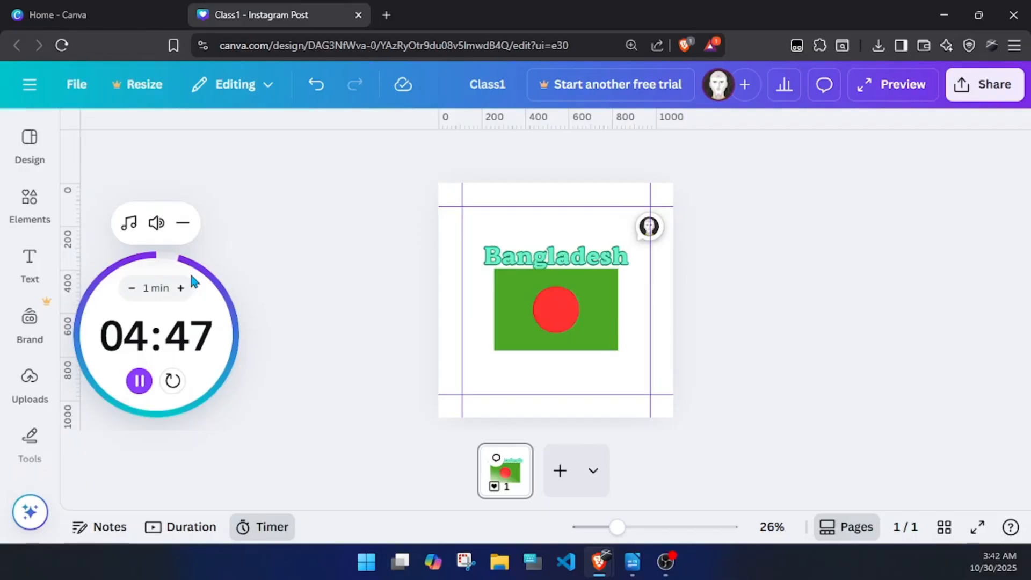
pyautogui.click(183, 222)
pyautogui.click(259, 531)
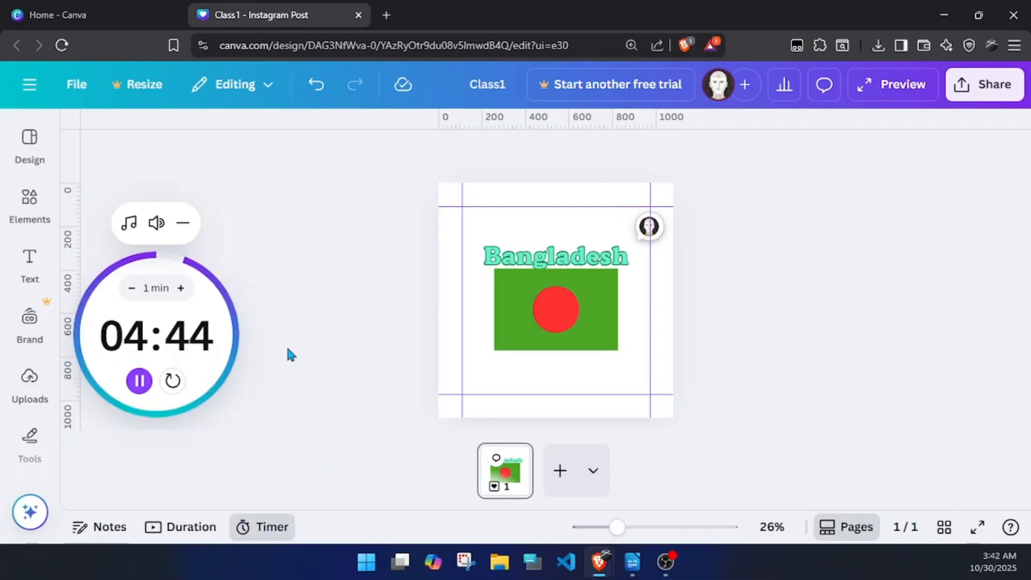
pyautogui.click(141, 381)
pyautogui.click(141, 381)
pyautogui.click(141, 381)
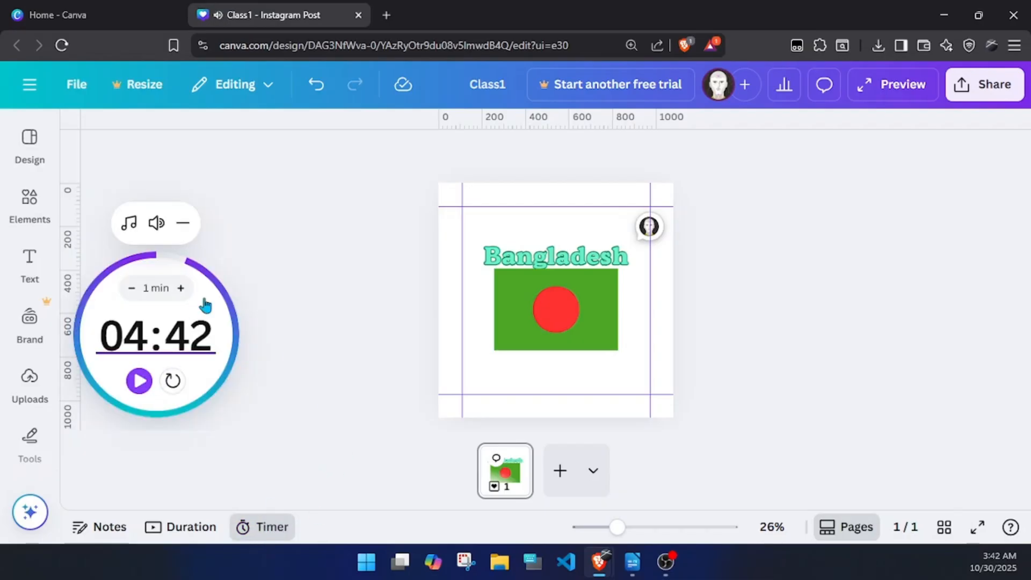
pyautogui.click(181, 227)
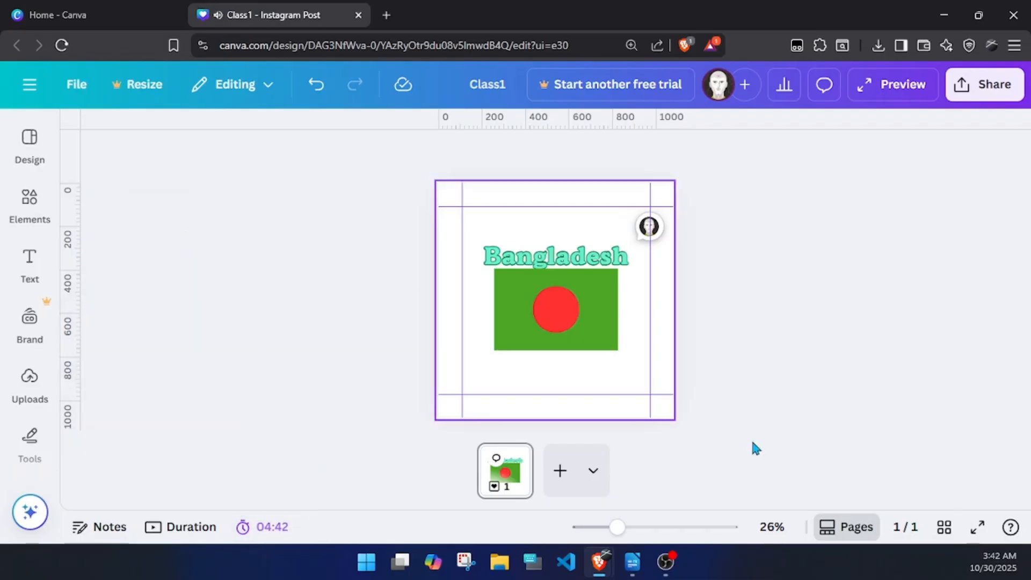
# Show the page's duration timeline, extend the page to 6.5 seconds and move the playhead to its end.
pyautogui.click(192, 529)
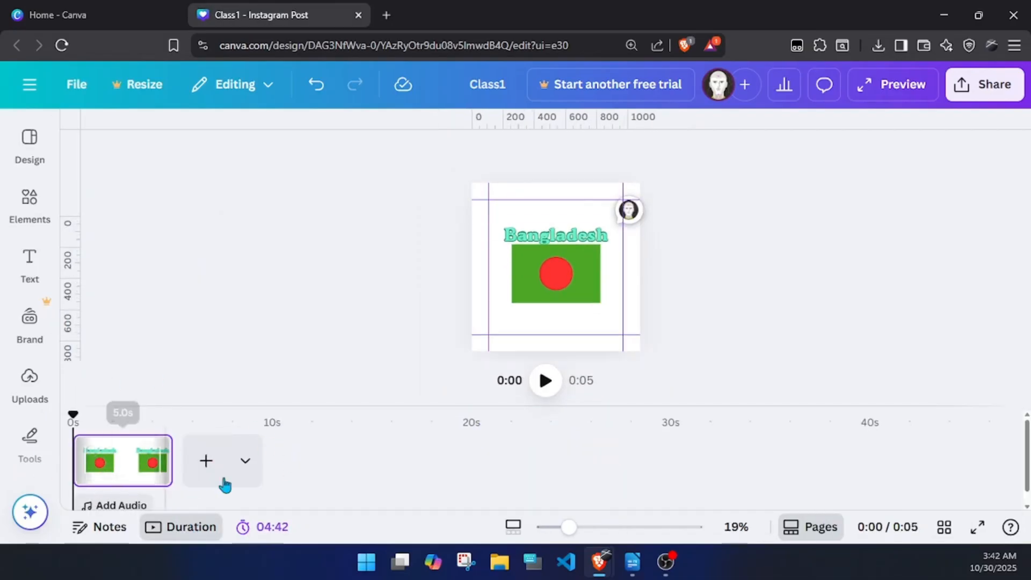
pyautogui.click(172, 465)
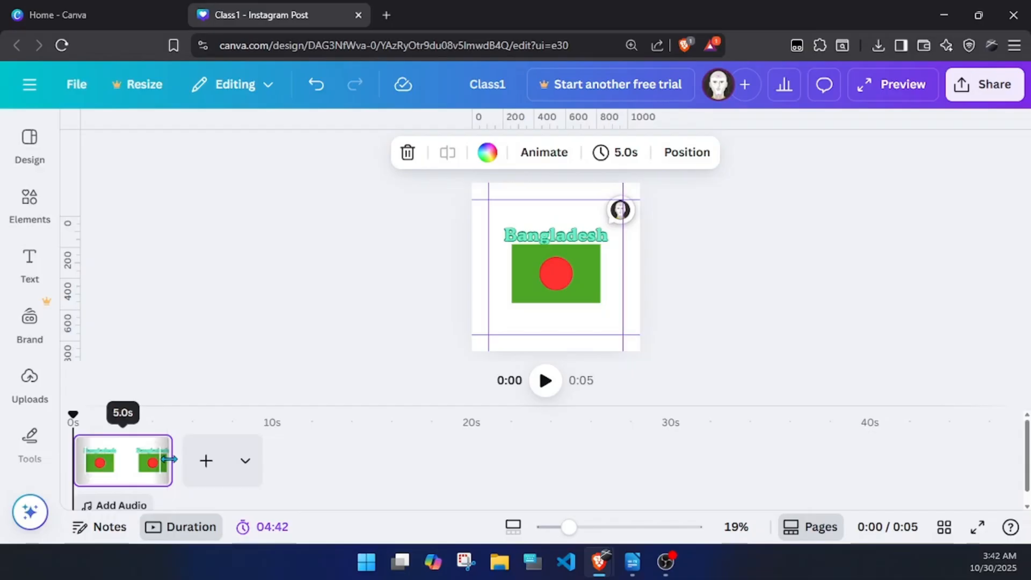
pyautogui.moveTo(172, 464); pyautogui.dragTo(235, 464)
pyautogui.moveTo(374, 488); pyautogui.dragTo(199, 424)
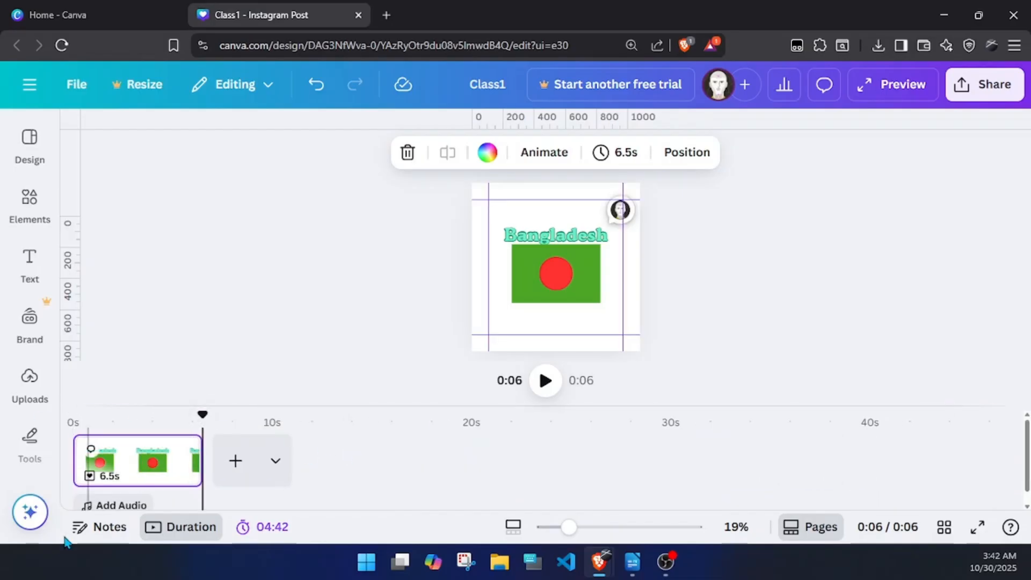
# Open the empty notes for page 1 and close them without writing anything.
pyautogui.click(104, 528)
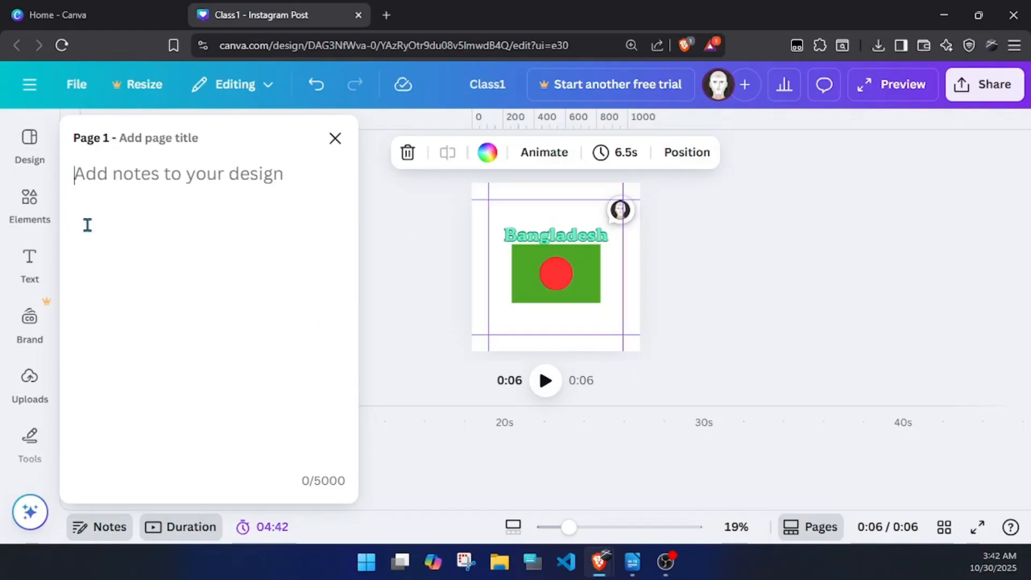
pyautogui.click(335, 138)
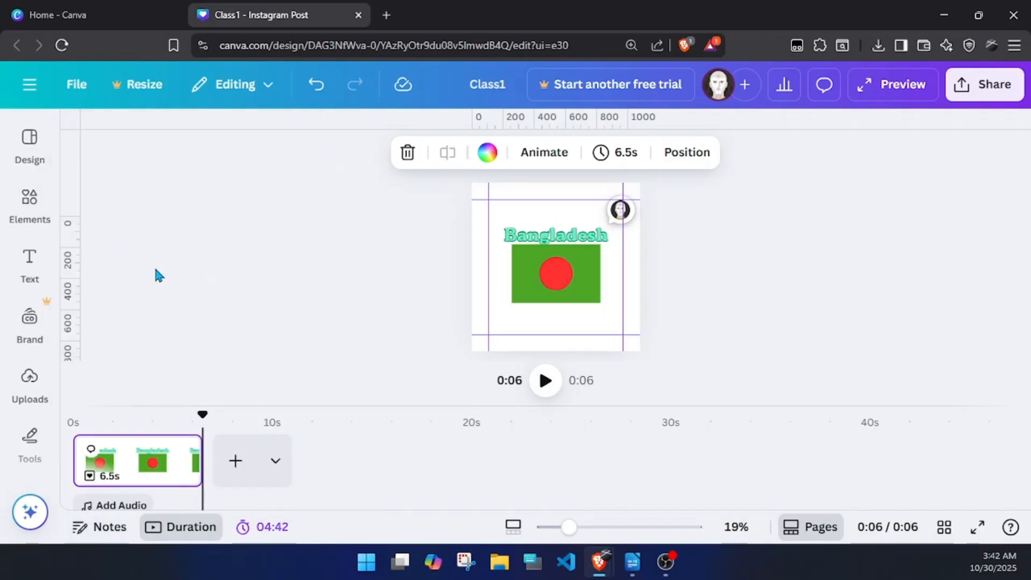
# Upload the "Work Hard Dream Big Never Give Up" poster image from the Downloads folder to the uploaded images.
pyautogui.click(41, 402)
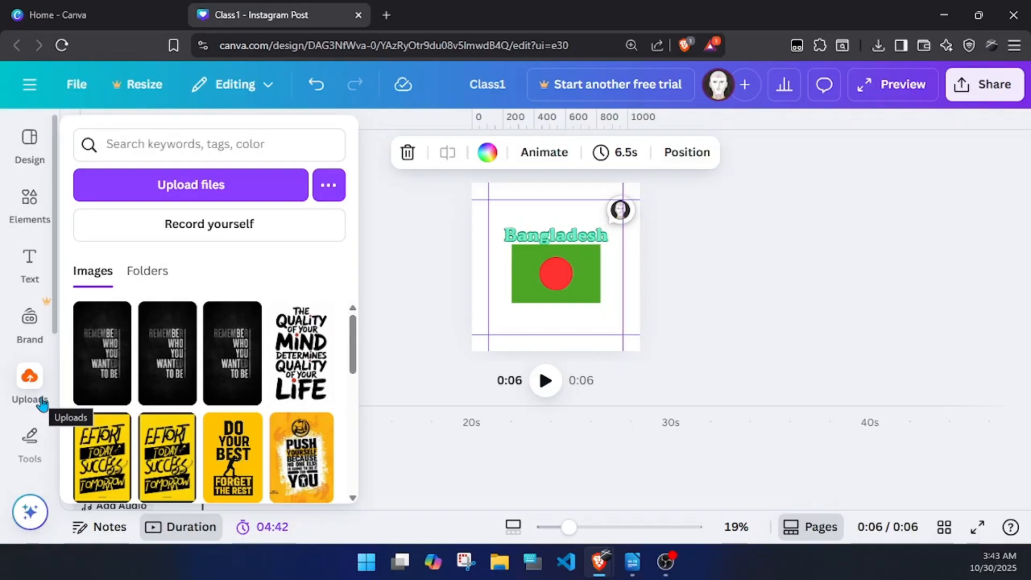
pyautogui.click(42, 404)
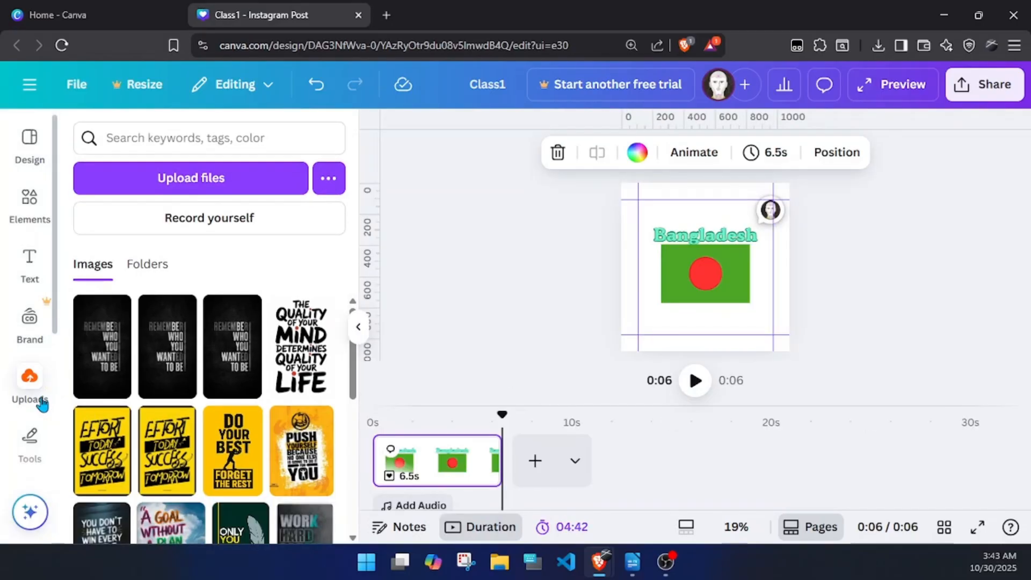
pyautogui.click(208, 193)
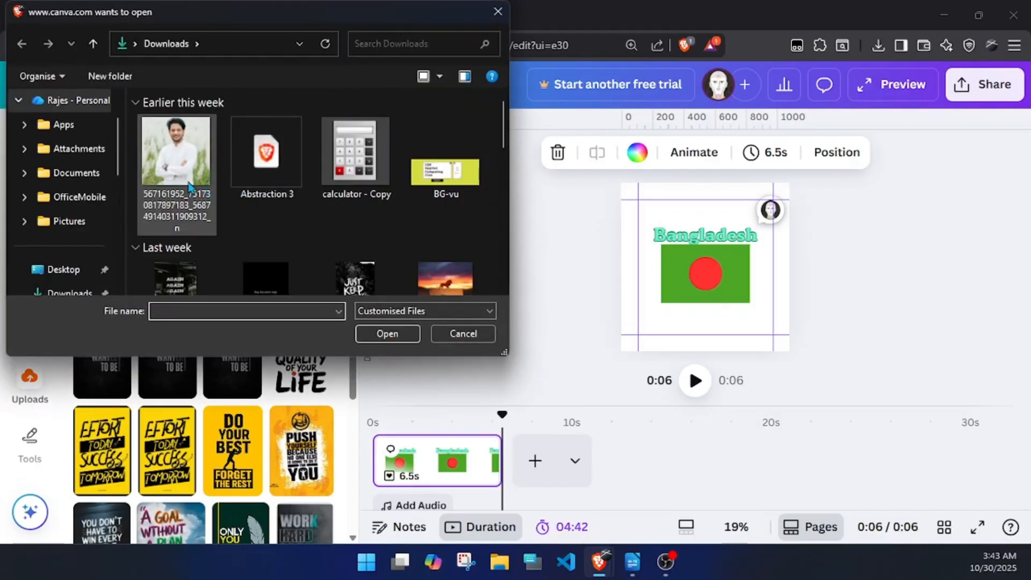
pyautogui.scroll(-10, 274, 174)
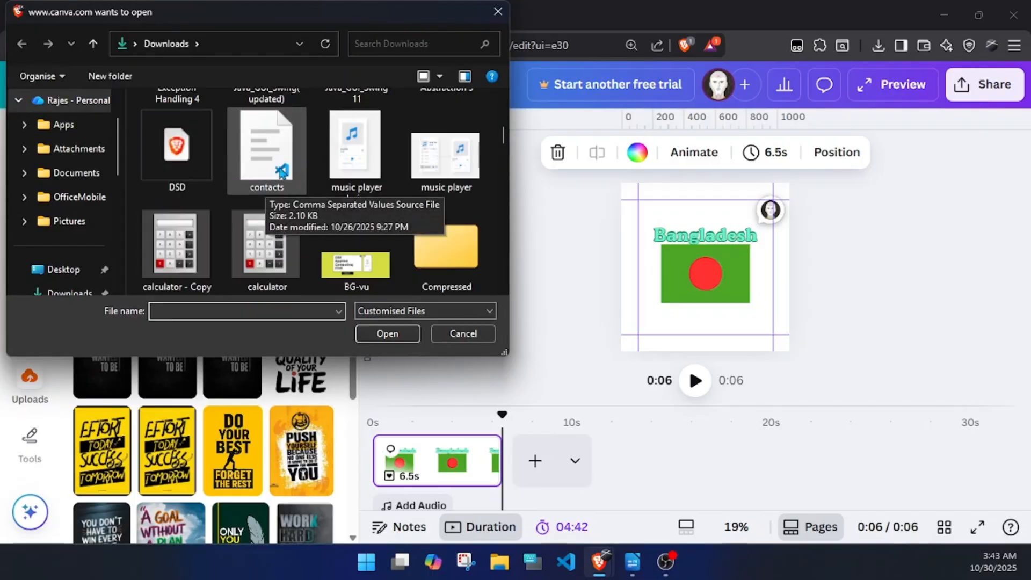
pyautogui.scroll(-8, 376, 171)
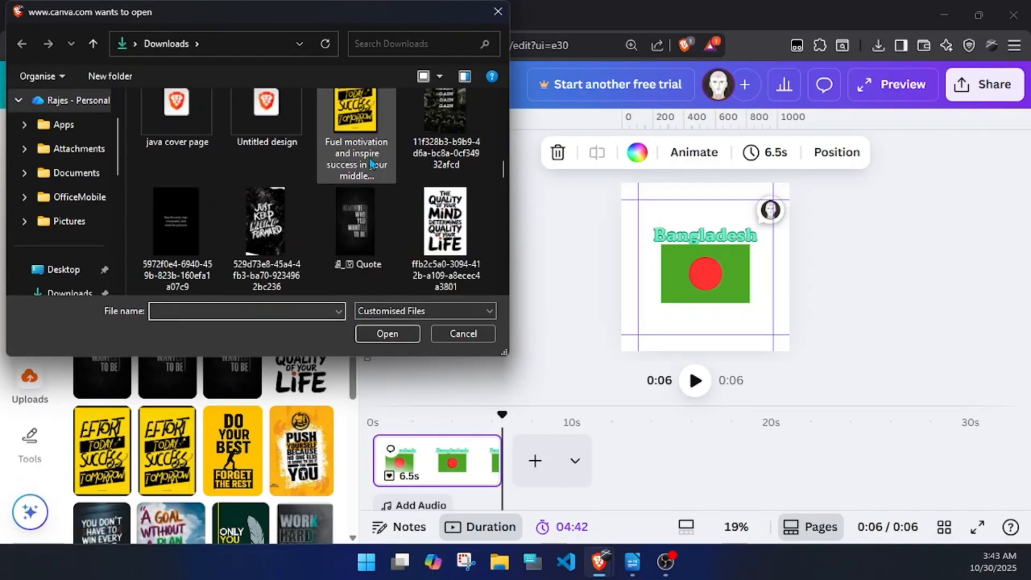
pyautogui.scroll(3, 290, 177)
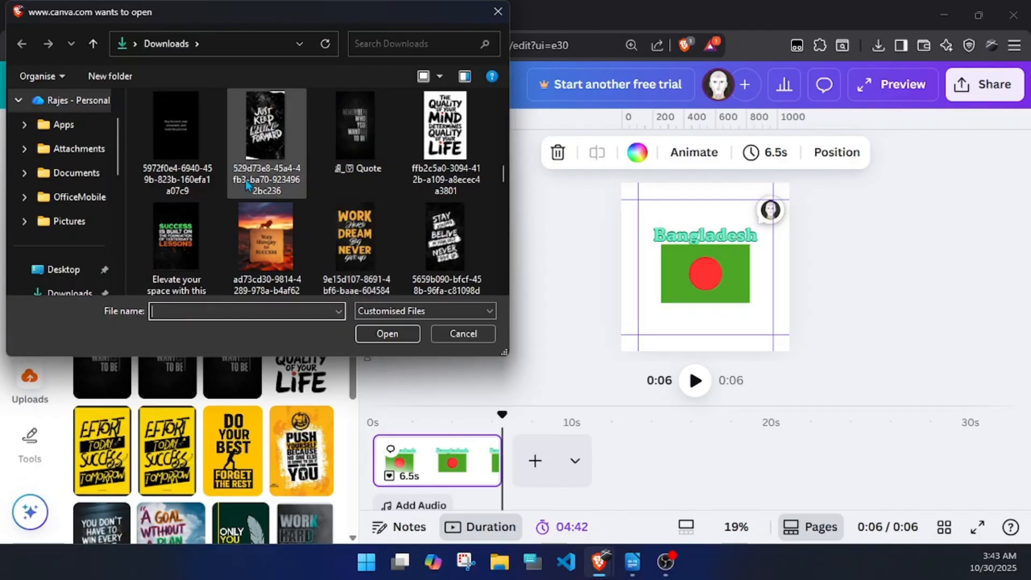
pyautogui.scroll(-3, 333, 225)
pyautogui.scroll(3, 365, 242)
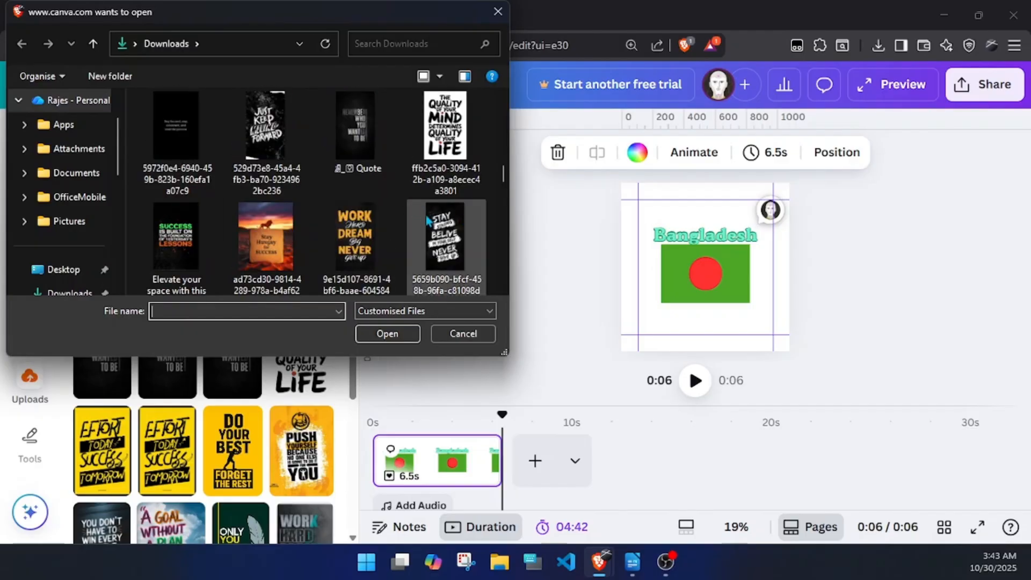
pyautogui.doubleClick(376, 248)
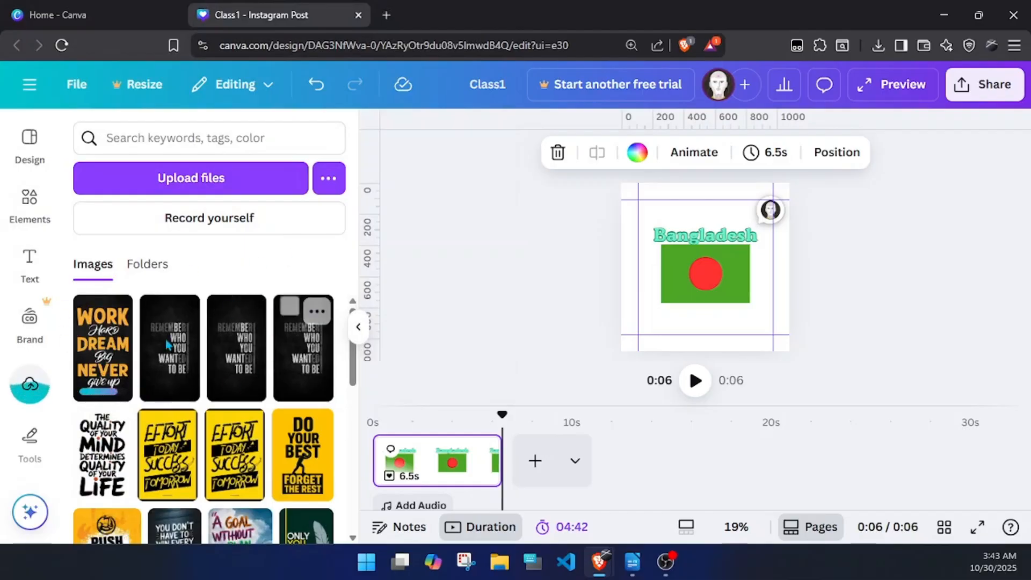
# Try narrowing the uploaded "Work Hard Dream Big Never Give Up" poster from its left edge on the page, and delete it.
pyautogui.click(103, 364)
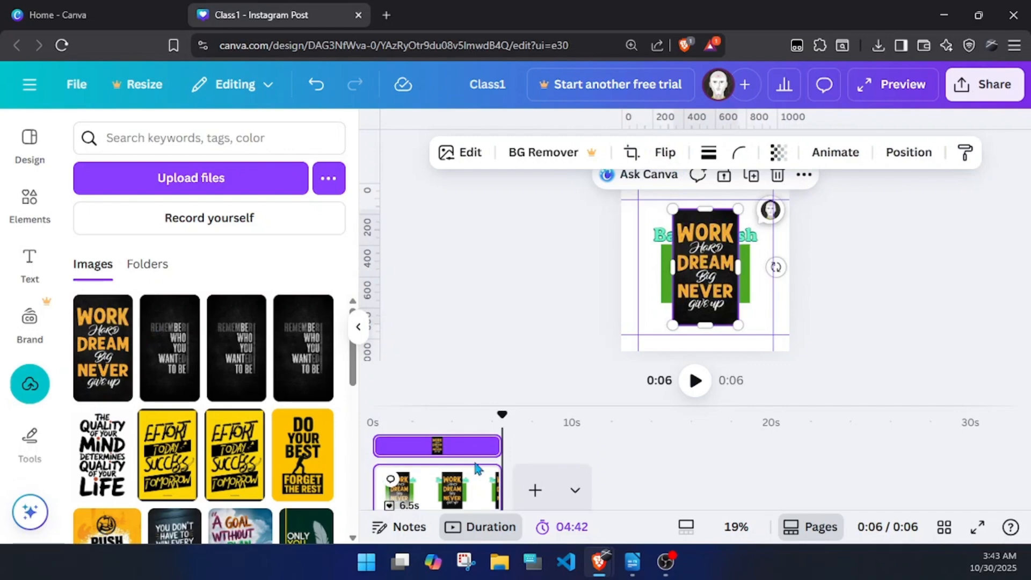
pyautogui.click(492, 383)
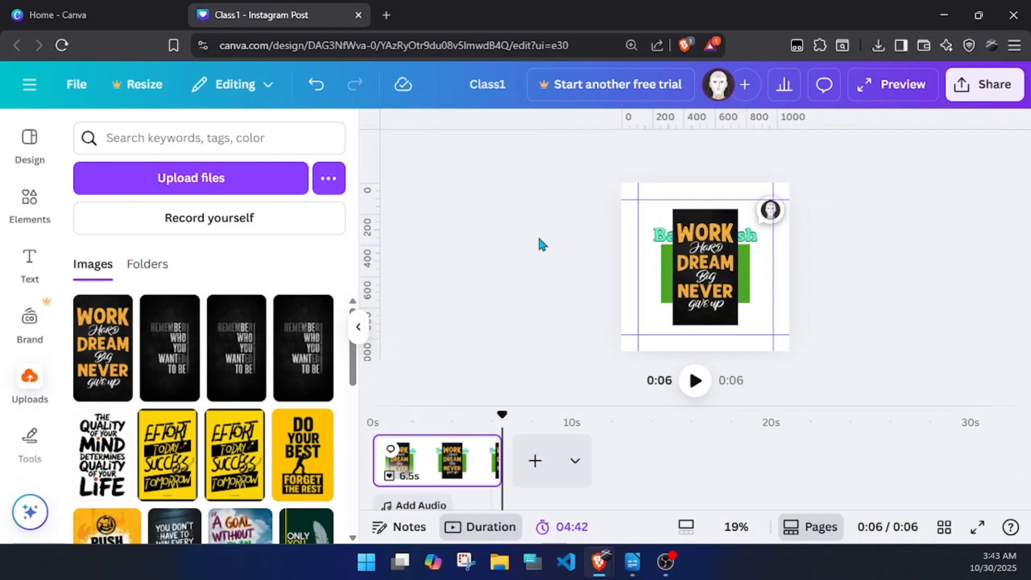
pyautogui.click(698, 290)
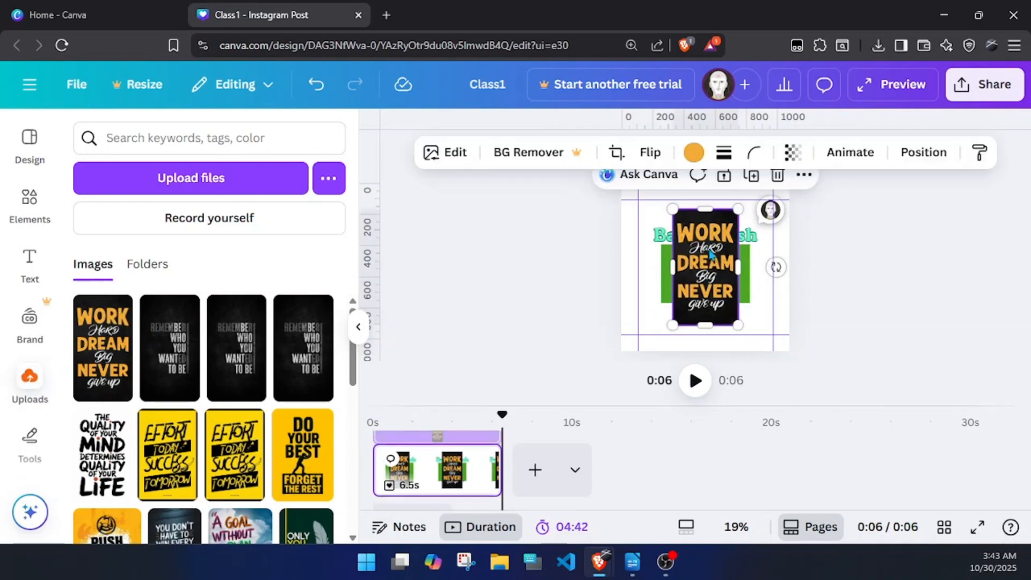
pyautogui.moveTo(676, 276)
pyautogui.mouseDown()
pyautogui.moveTo(380, 272)
pyautogui.moveTo(863, 253)
pyautogui.moveTo(632, 257)
pyautogui.moveTo(714, 264)
pyautogui.moveTo(695, 269)
pyautogui.mouseUp()
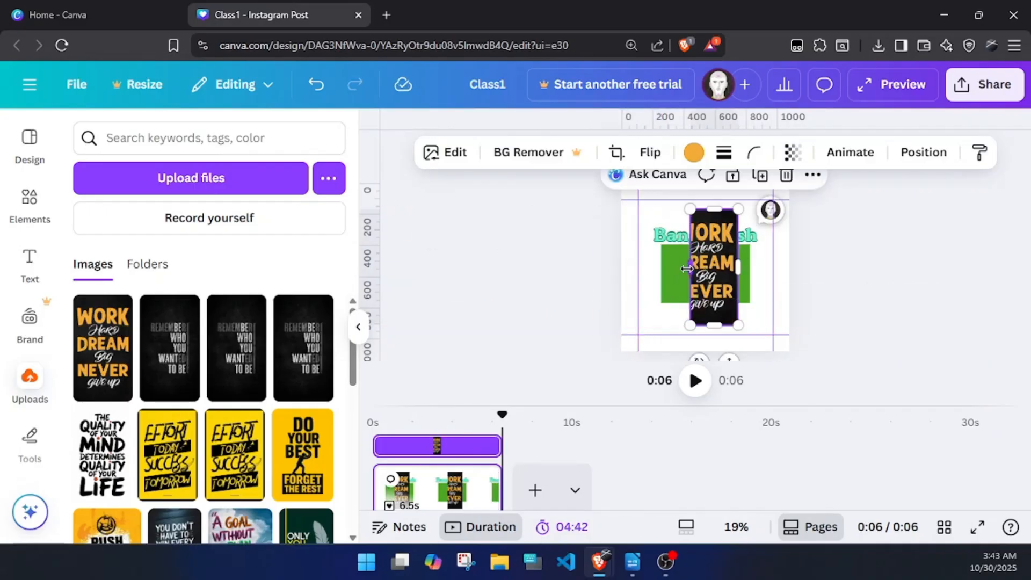
pyautogui.press('Delete')
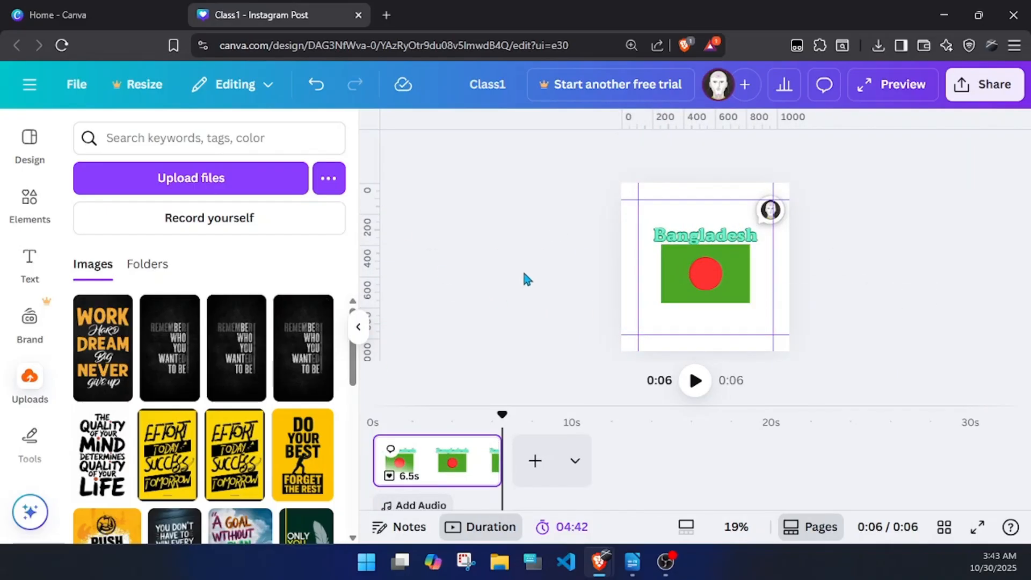
# Hide the duration timeline and place the "Work Hard" poster on the page, scaled down over the lower part of the flag.
pyautogui.click(467, 527)
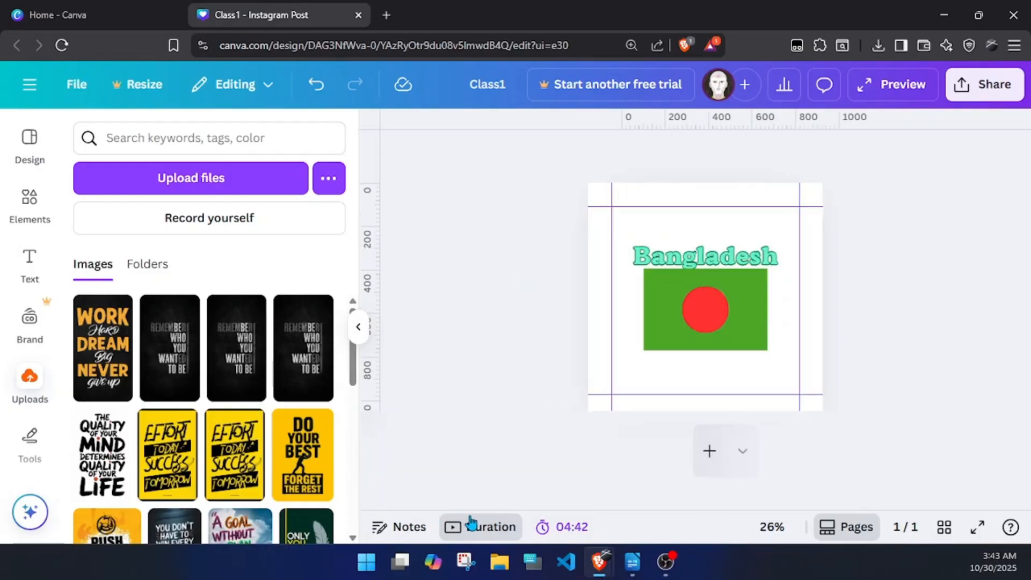
pyautogui.click(90, 361)
pyautogui.moveTo(693, 273)
pyautogui.mouseDown()
pyautogui.moveTo(583, 289)
pyautogui.moveTo(639, 279)
pyautogui.moveTo(618, 280)
pyautogui.moveTo(689, 289)
pyautogui.mouseUp()
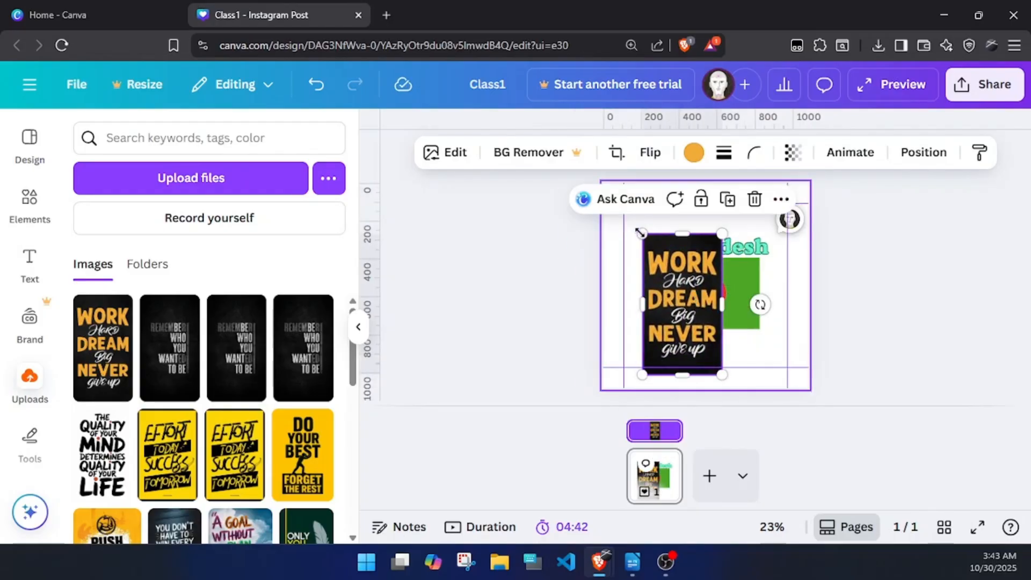
pyautogui.moveTo(641, 233); pyautogui.dragTo(678, 293)
pyautogui.click(486, 268)
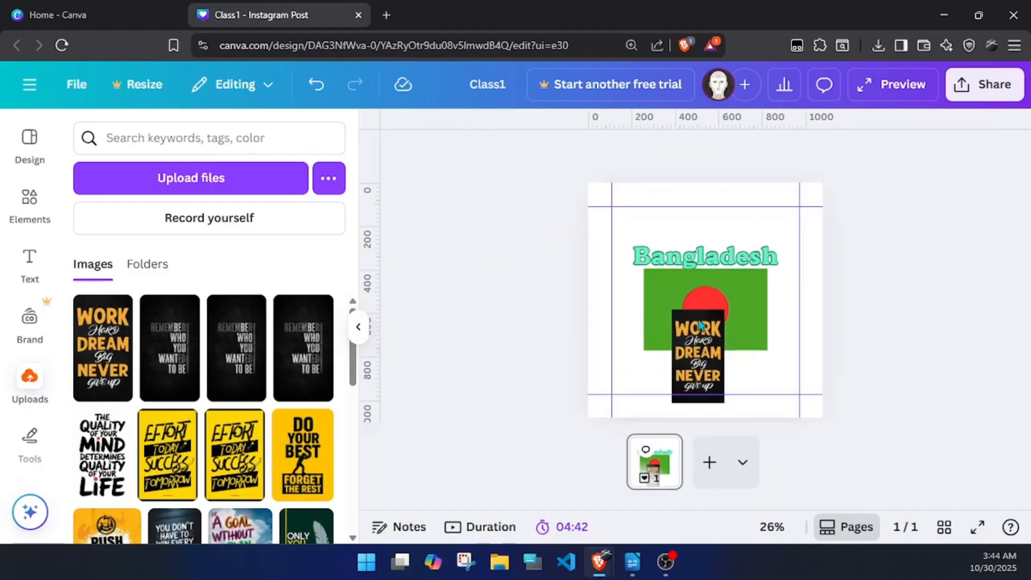
pyautogui.keyDown('ctrl'); pyautogui.scroll(3, 719, 331); pyautogui.keyUp('ctrl')
pyautogui.keyDown('ctrl'); pyautogui.scroll(-2, 731, 319); pyautogui.keyUp('ctrl')
# Adjust the poster image's white balance with temperature 100 and tint 61.
pyautogui.click(703, 367)
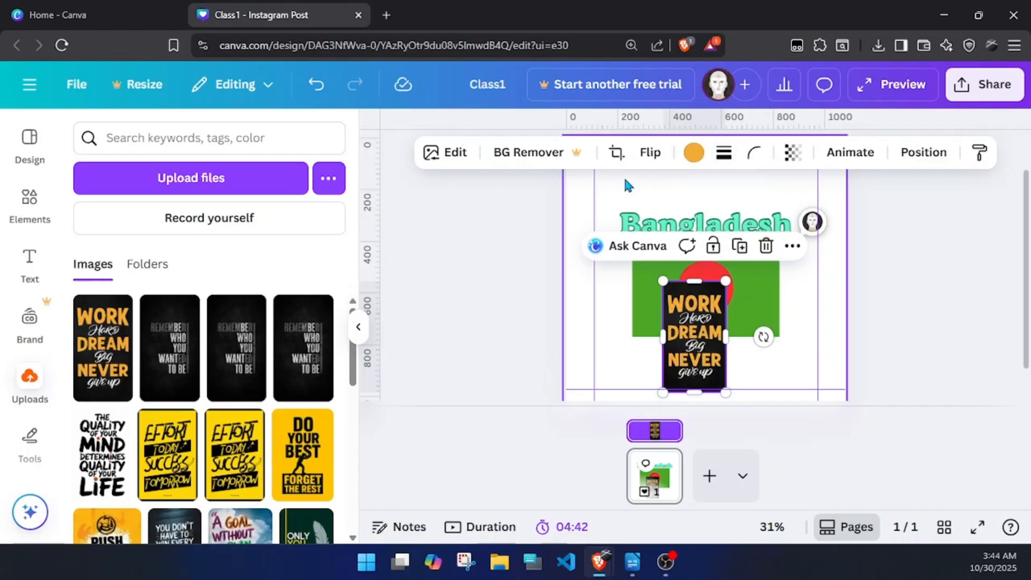
pyautogui.click(440, 157)
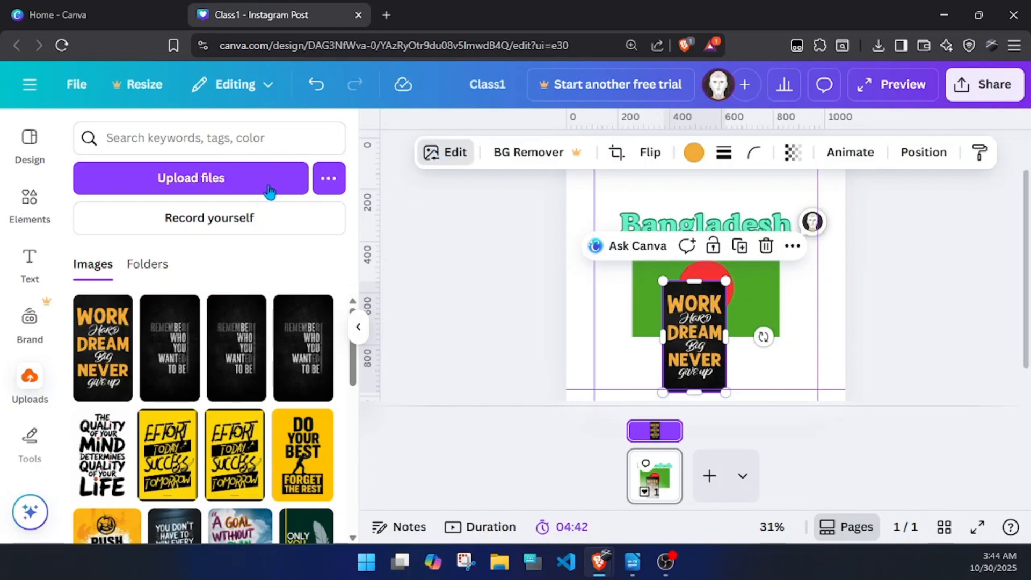
pyautogui.click(468, 154)
pyautogui.click(468, 154)
pyautogui.click(467, 155)
pyautogui.click(467, 155)
pyautogui.click(467, 154)
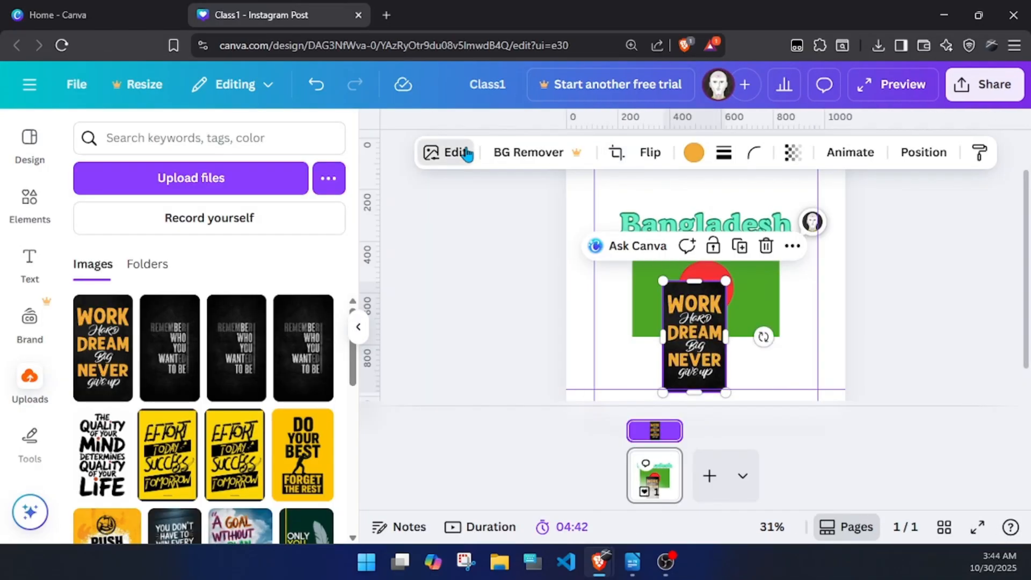
pyautogui.click(192, 266)
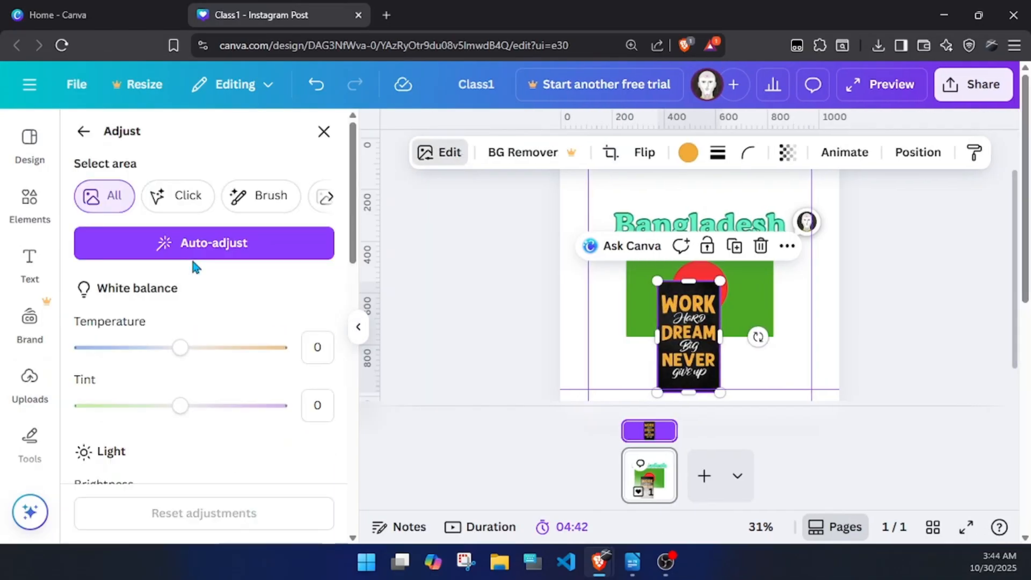
pyautogui.moveTo(191, 355); pyautogui.dragTo(341, 362)
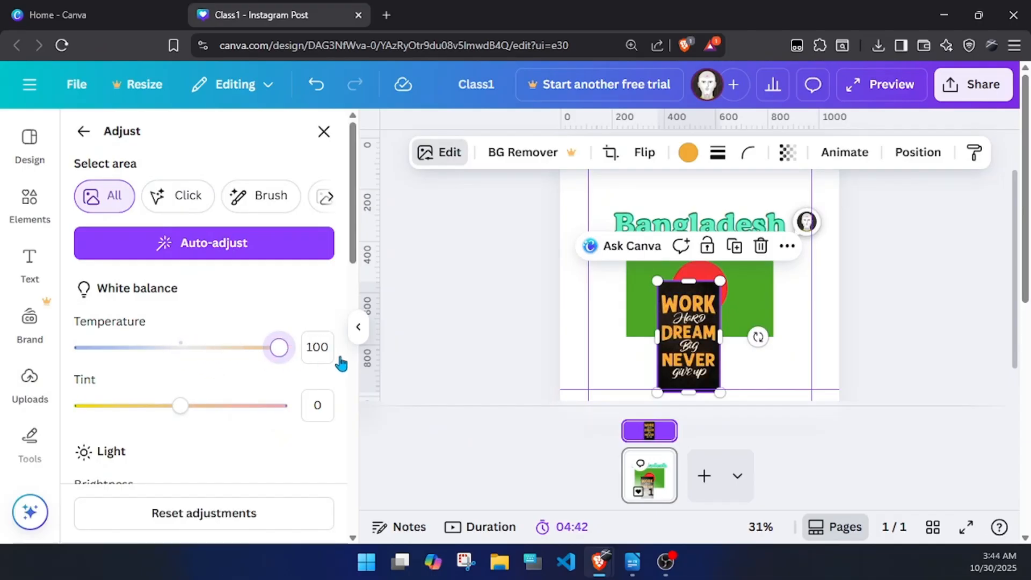
pyautogui.moveTo(176, 418); pyautogui.dragTo(243, 411)
# Set the poster's light adjustments to brightness -6, contrast 100, highlights -12 and shadows 28.
pyautogui.scroll(-3, 245, 312)
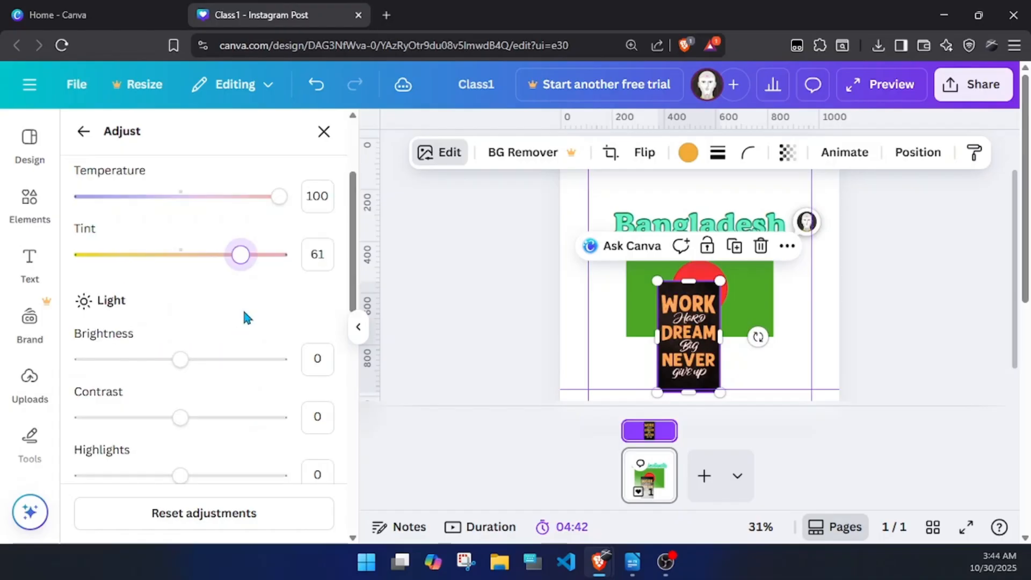
pyautogui.moveTo(185, 366)
pyautogui.mouseDown()
pyautogui.moveTo(114, 370)
pyautogui.moveTo(177, 359)
pyautogui.moveTo(176, 375)
pyautogui.mouseUp()
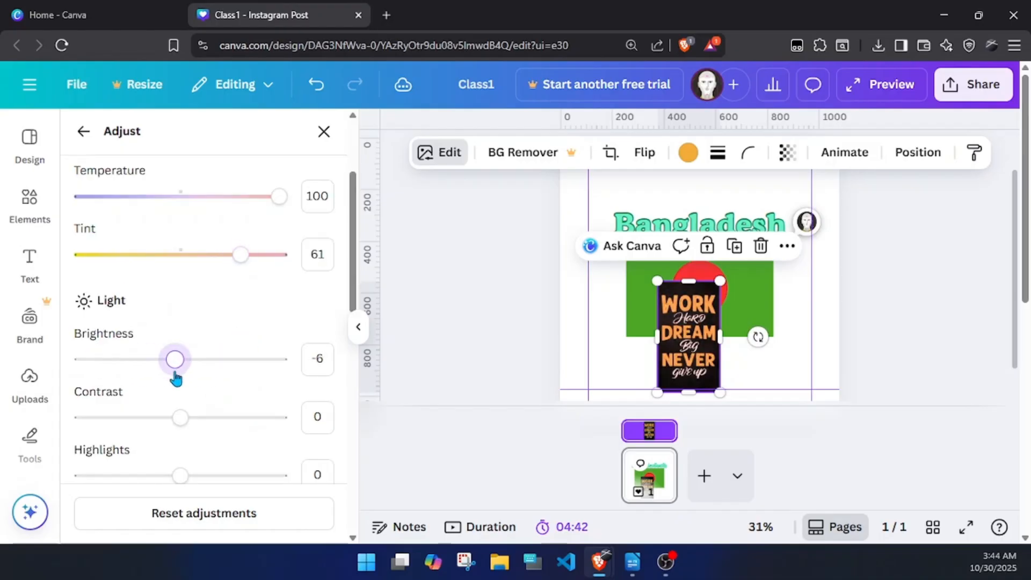
pyautogui.moveTo(181, 417); pyautogui.dragTo(279, 419)
pyautogui.scroll(-3, 211, 438)
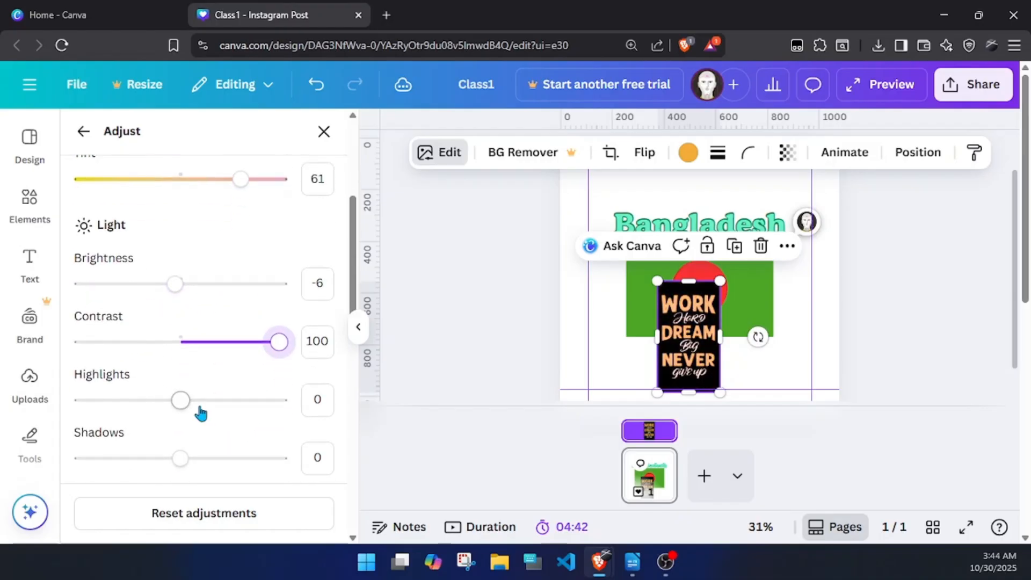
pyautogui.moveTo(181, 400)
pyautogui.mouseDown()
pyautogui.moveTo(110, 402)
pyautogui.moveTo(279, 400)
pyautogui.moveTo(13, 397)
pyautogui.moveTo(168, 401)
pyautogui.mouseUp()
pyautogui.moveTo(176, 458); pyautogui.dragTo(208, 497)
# Set the poster's whites to -69 and raise its blacks.
pyautogui.scroll(-3, 239, 335)
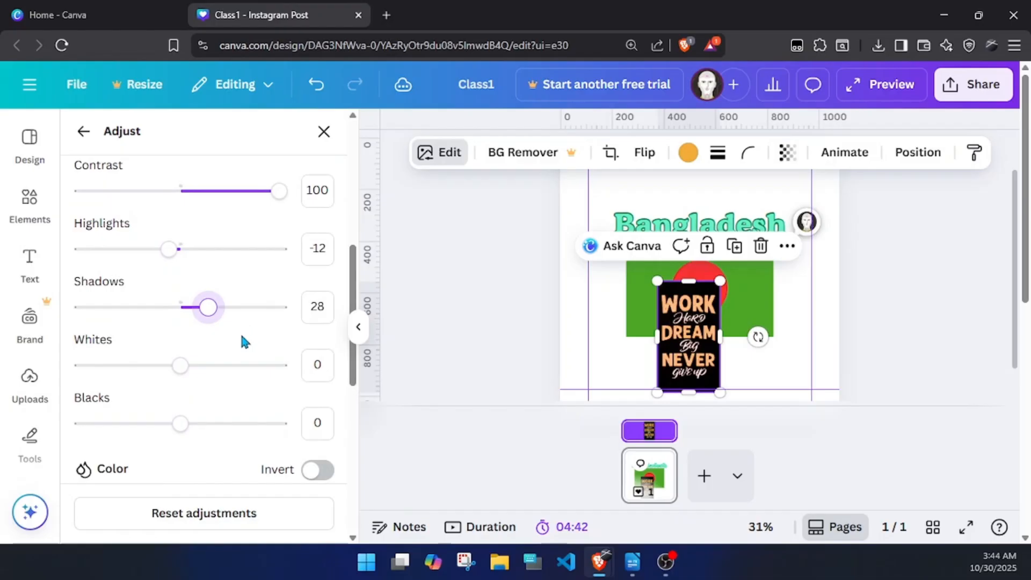
pyautogui.moveTo(180, 366); pyautogui.dragTo(110, 379)
pyautogui.scroll(-3, 247, 361)
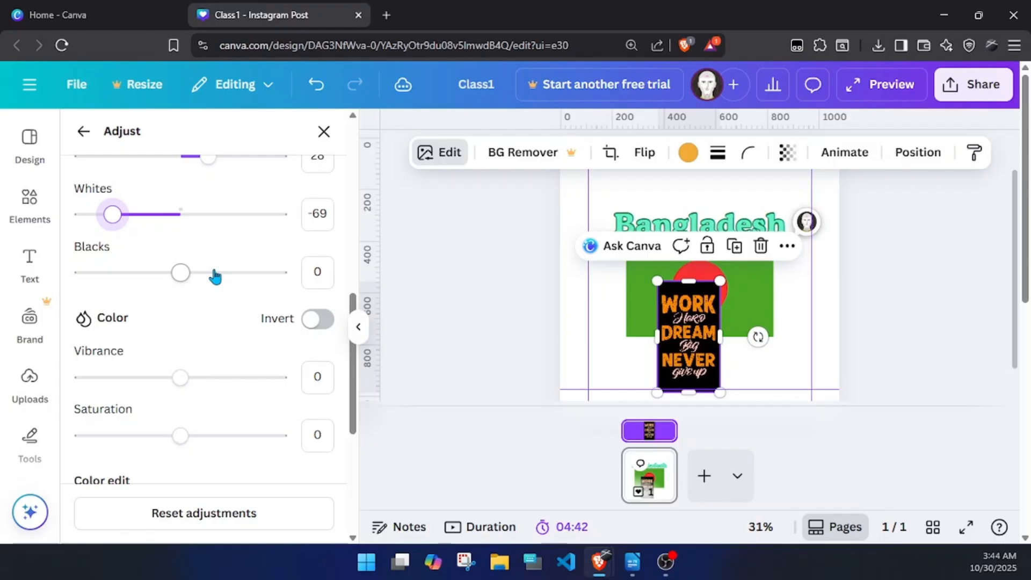
pyautogui.moveTo(180, 273); pyautogui.dragTo(248, 272)
# Look through the poster's remaining color and texture adjustments and the editor's additional tool and app options.
pyautogui.scroll(-3, 211, 329)
pyautogui.scroll(-1, 380, 241)
pyautogui.scroll(-3, 188, 244)
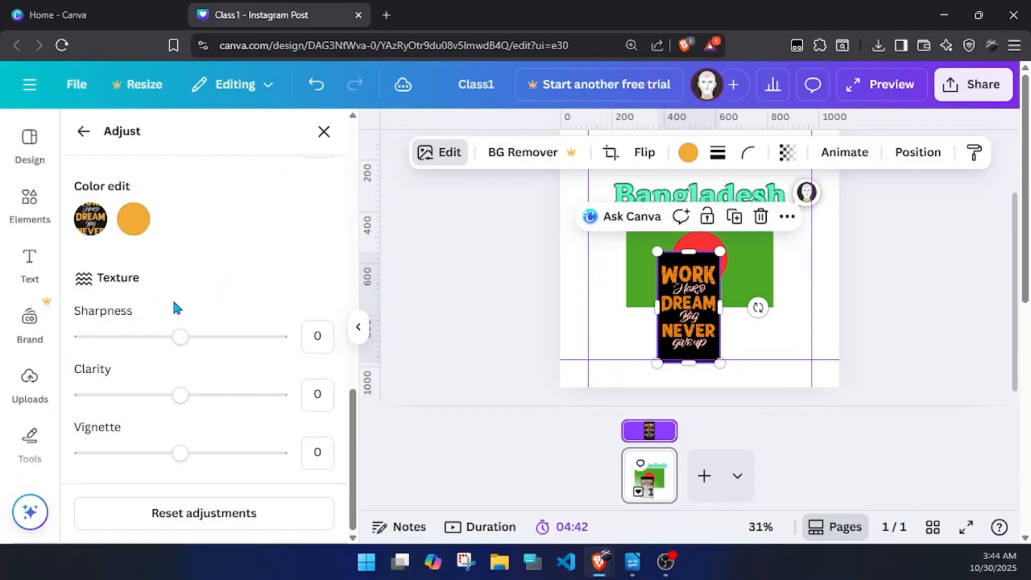
pyautogui.scroll(10, 270, 285)
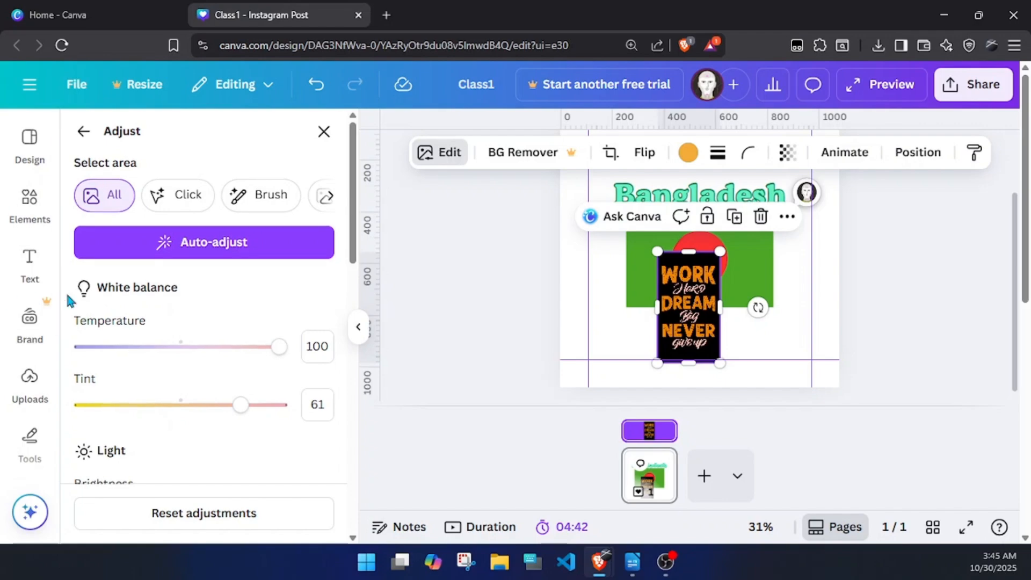
pyautogui.scroll(-2, 51, 378)
pyautogui.scroll(-3, 52, 382)
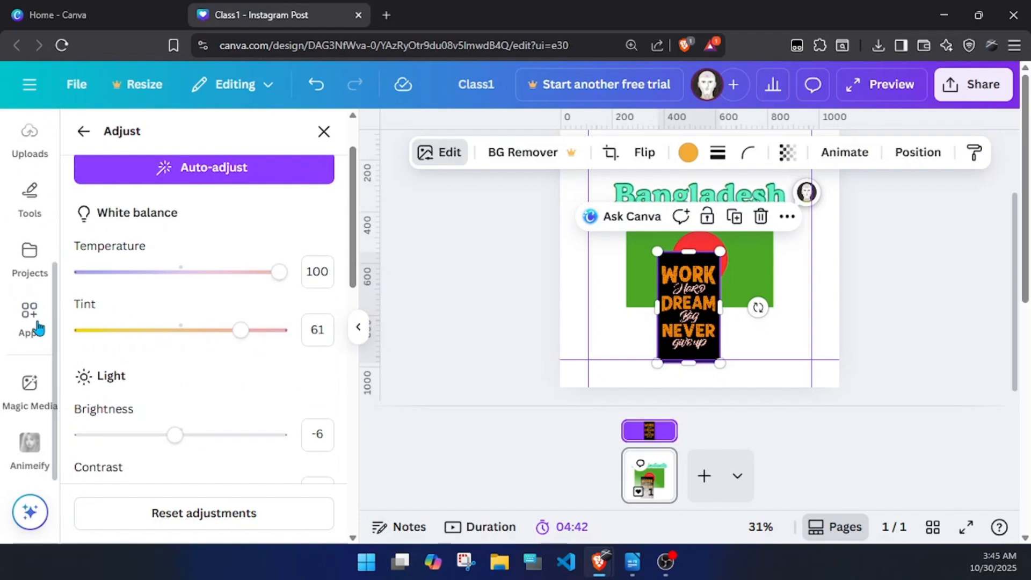
pyautogui.scroll(3, 37, 324)
pyautogui.scroll(2, 76, 215)
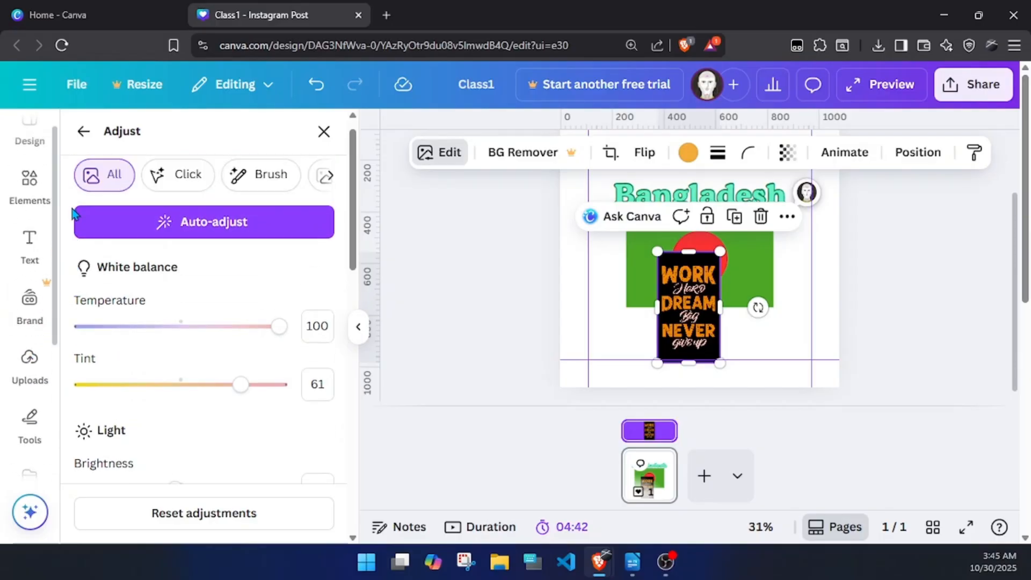
# Leave the image adjustments and delete the "Work Hard" poster from the page.
pyautogui.click(83, 141)
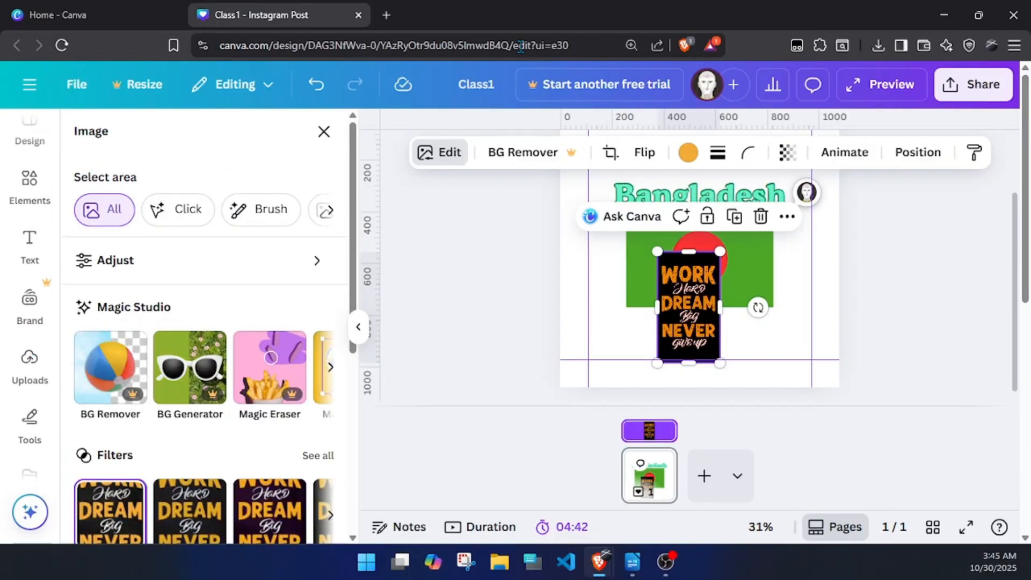
pyautogui.click(323, 133)
pyautogui.scroll(3, 485, 290)
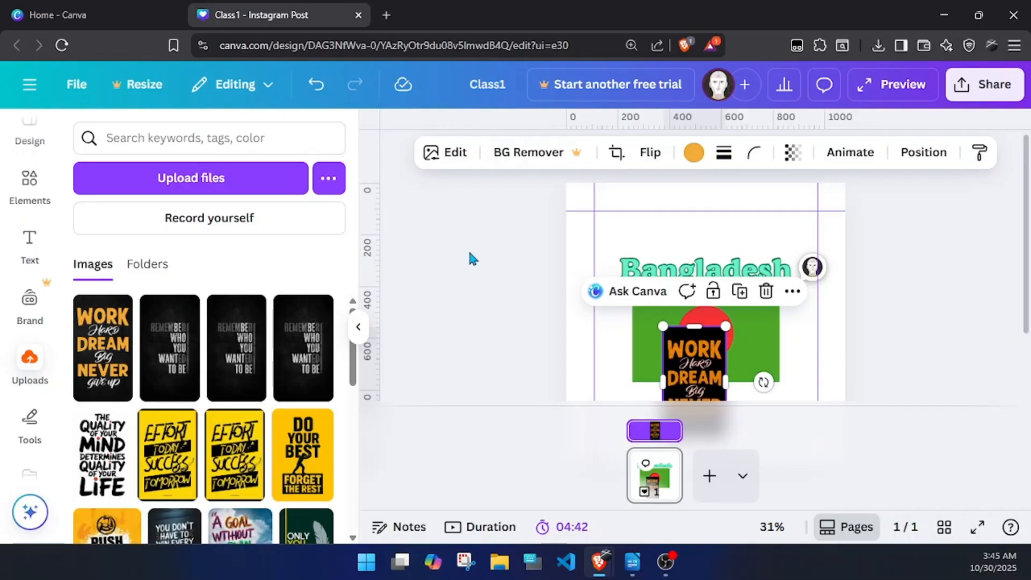
pyautogui.click(509, 265)
pyautogui.moveTo(692, 383); pyautogui.dragTo(599, 369)
pyautogui.press('Delete')
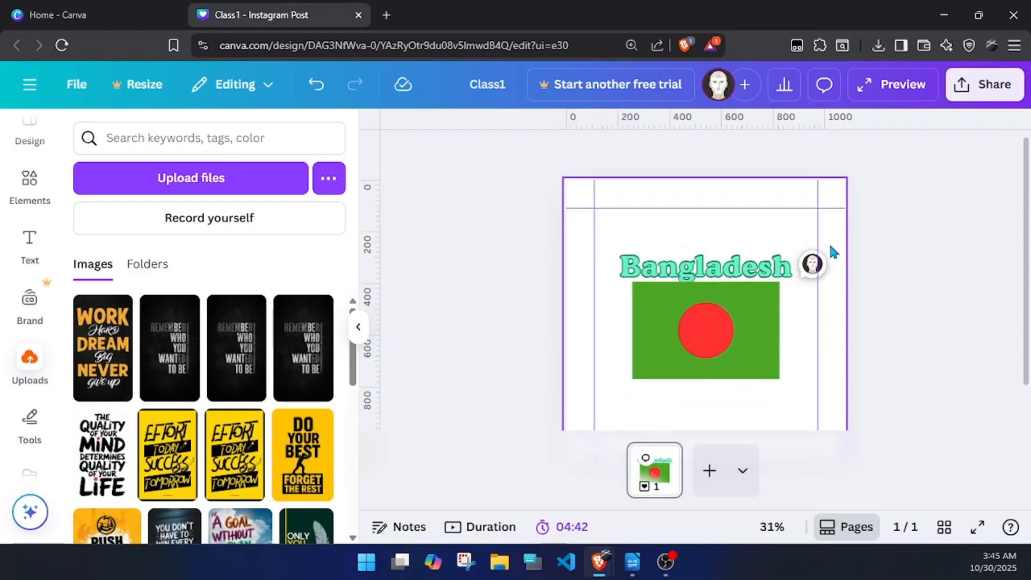
# Duplicate the grouped Bangladesh flag and place the copy directly below the original.
pyautogui.scroll(-1, 838, 243)
pyautogui.click(750, 319)
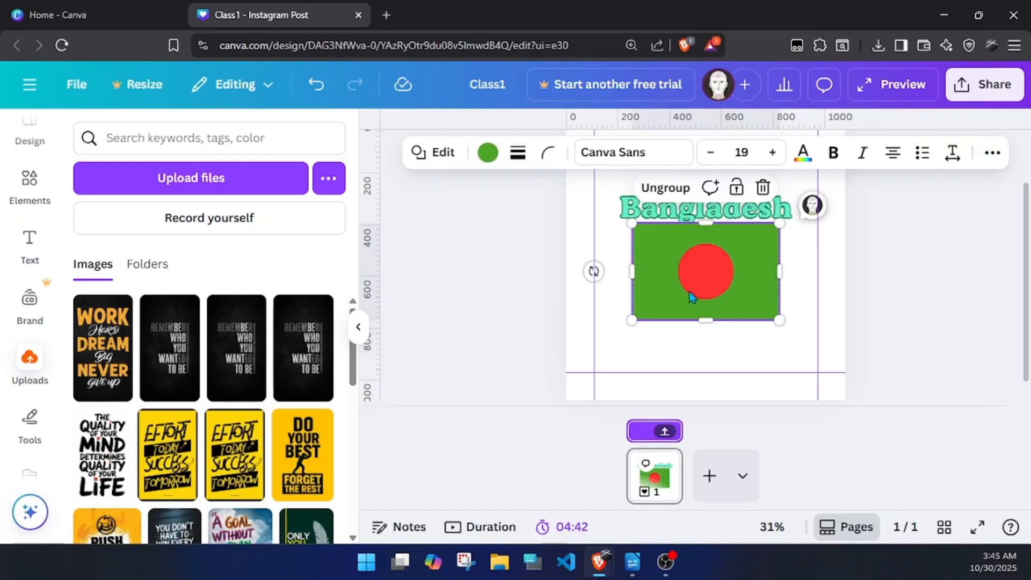
pyautogui.moveTo(711, 301); pyautogui.dragTo(703, 404)
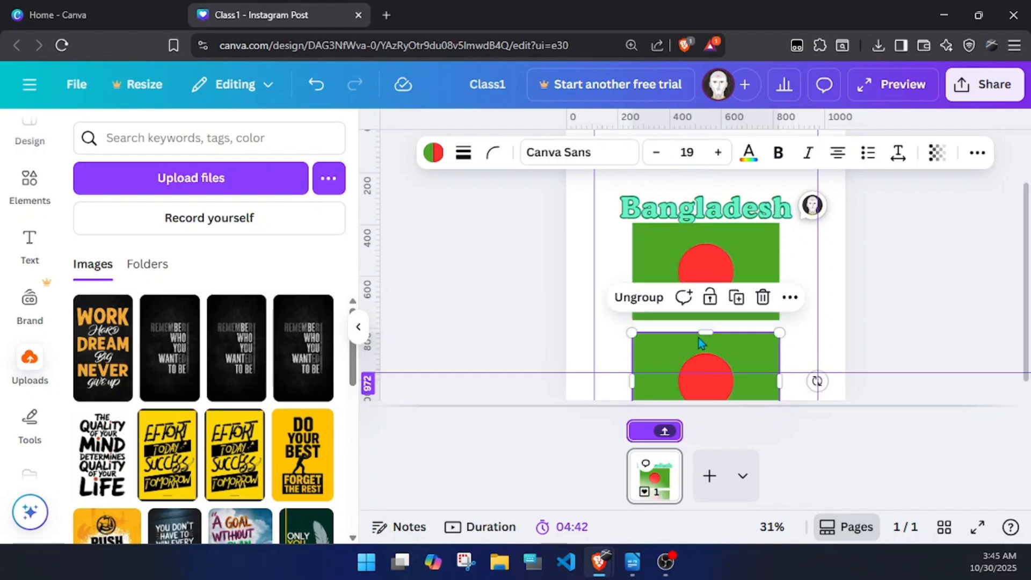
pyautogui.click(826, 275)
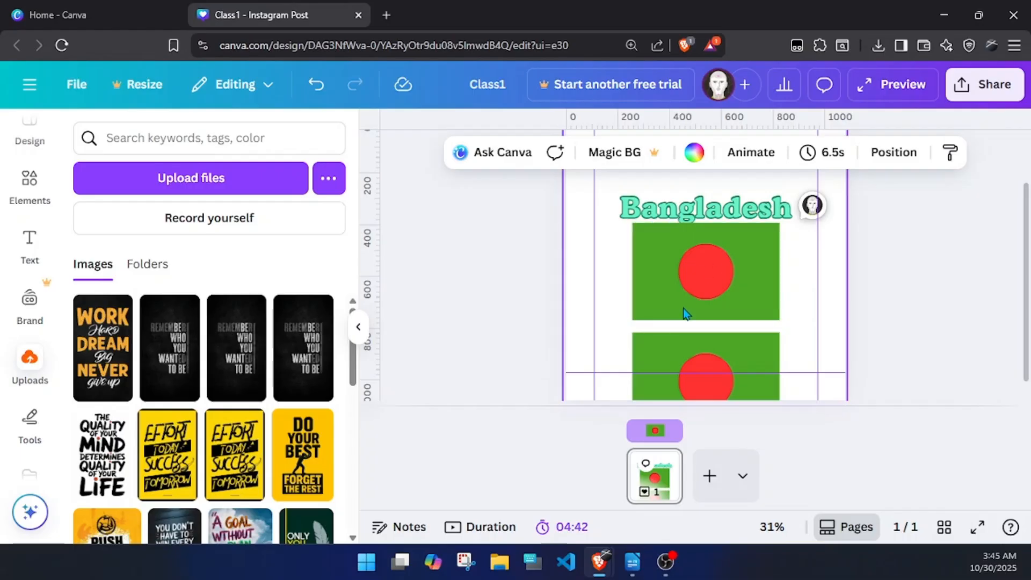
# Try moving the original flag horizontally, first to the left and back to the right across the page.
pyautogui.scroll(2, 693, 320)
pyautogui.scroll(-2, 768, 349)
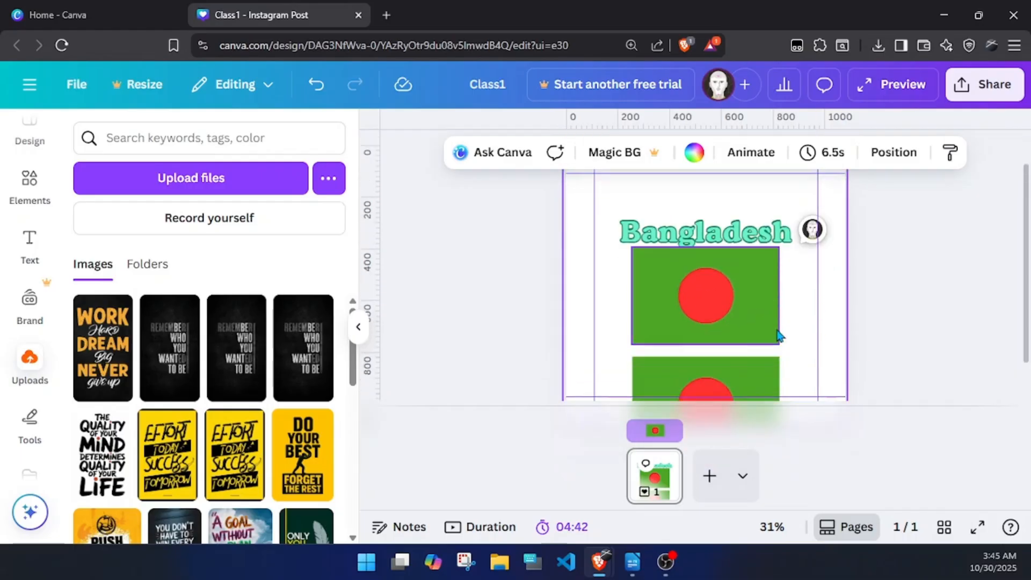
pyautogui.click(772, 302)
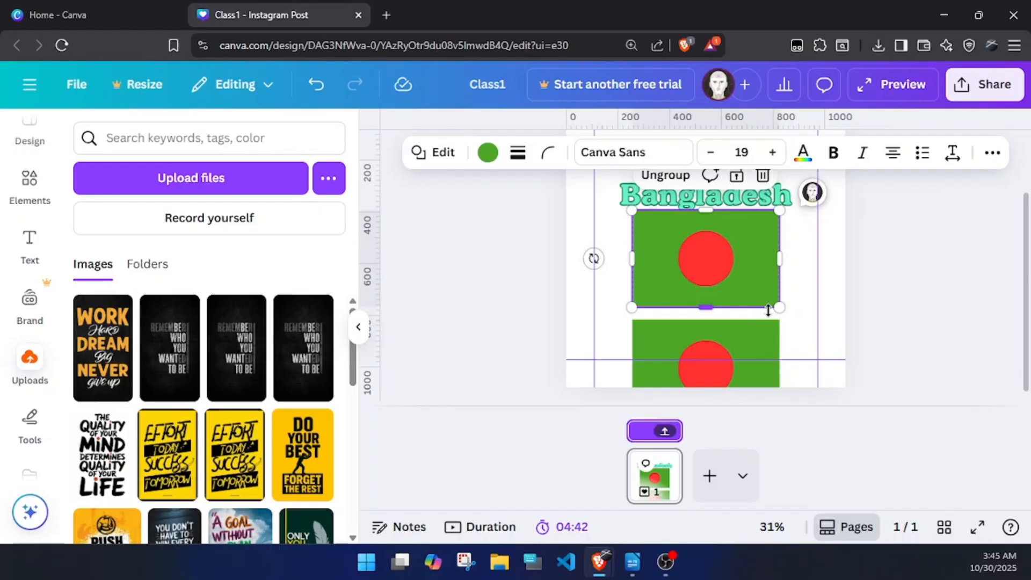
pyautogui.moveTo(746, 290); pyautogui.dragTo(603, 295)
pyautogui.moveTo(571, 307); pyautogui.dragTo(799, 313)
pyautogui.scroll(2, 799, 314)
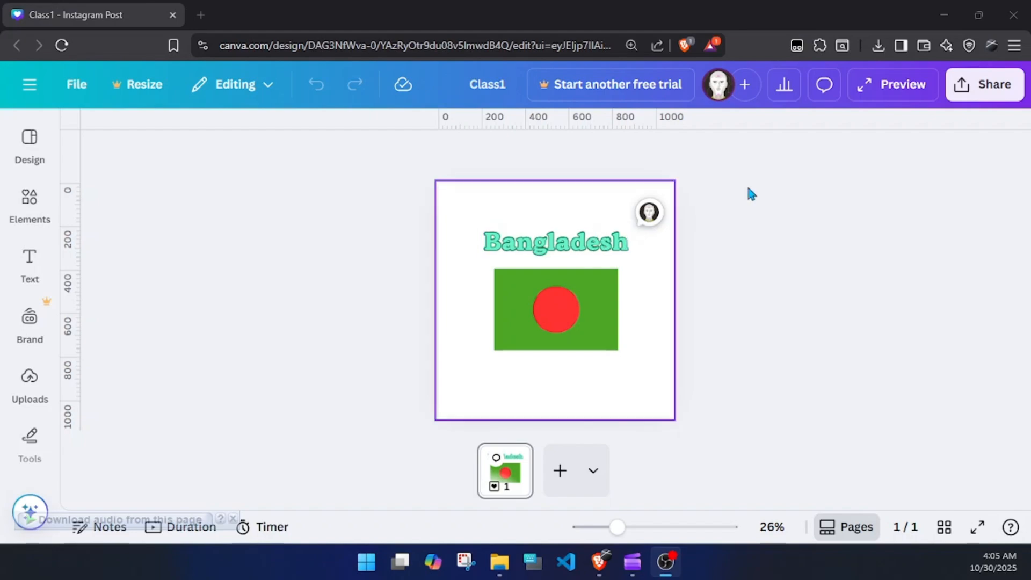
# Open the design's download options from the sharing settings and set the file type to PNG.
pyautogui.click(988, 89)
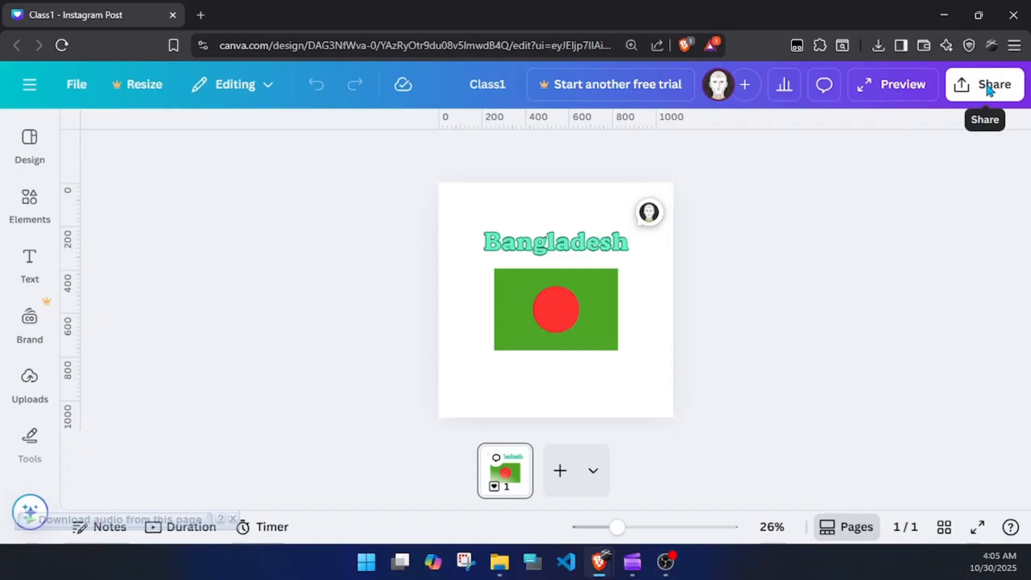
pyautogui.click(987, 90)
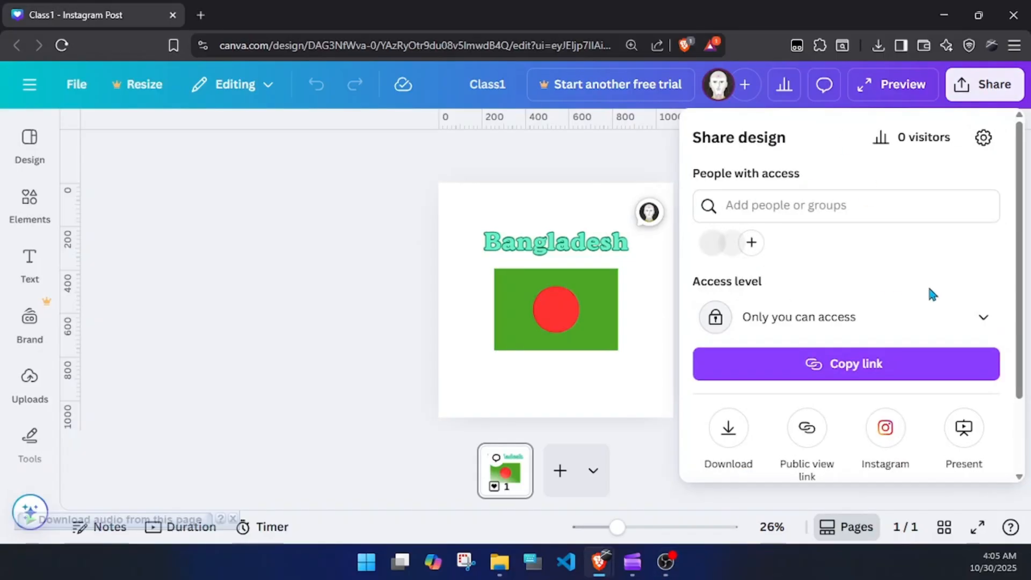
pyautogui.scroll(-2, 974, 286)
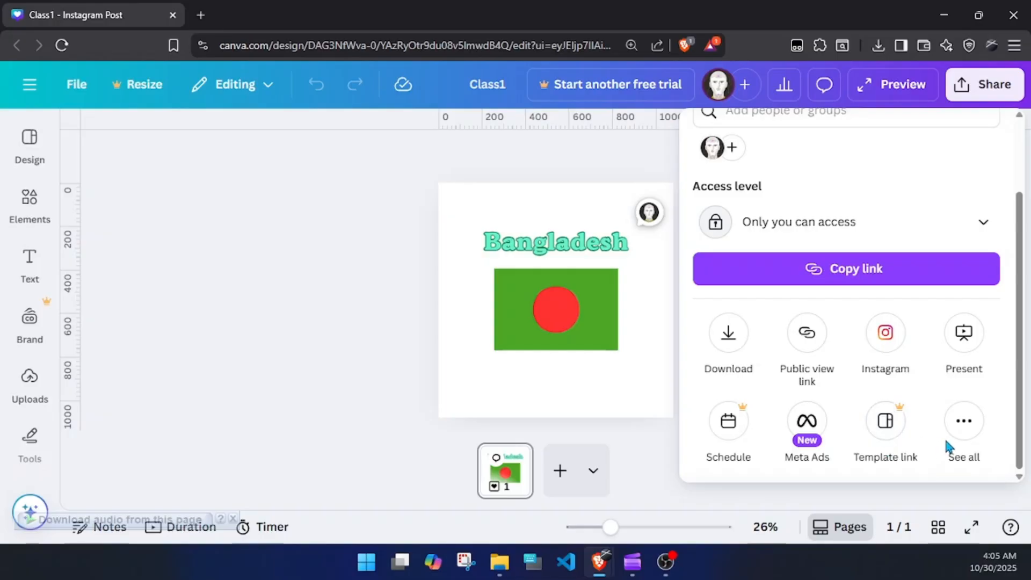
pyautogui.click(746, 334)
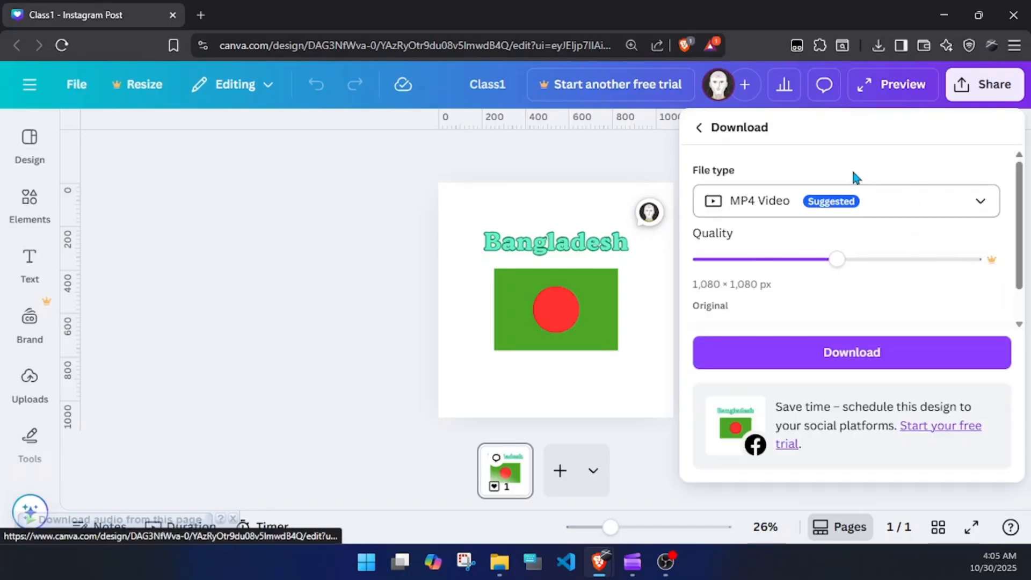
pyautogui.click(862, 216)
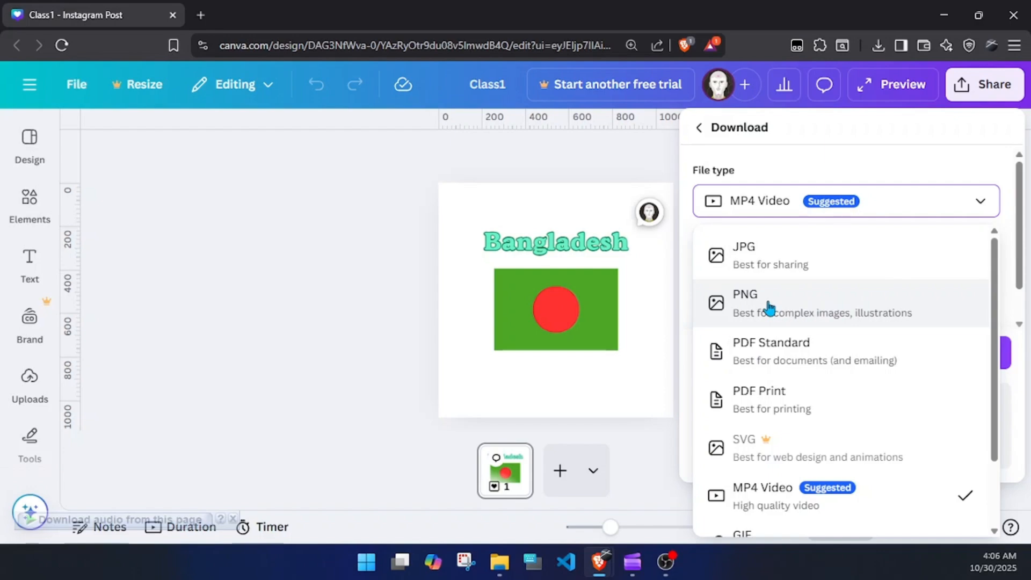
pyautogui.click(853, 293)
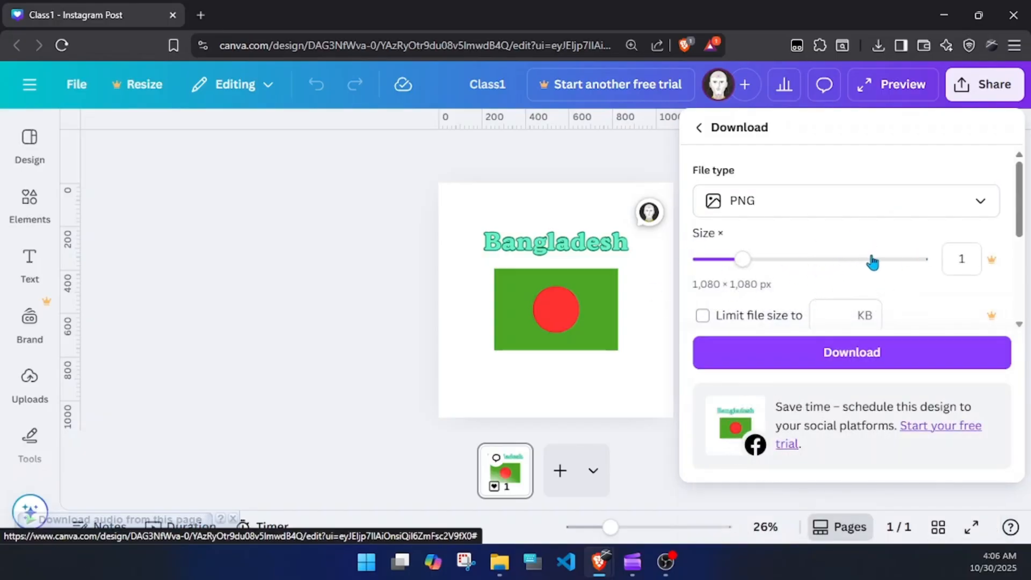
# Review the PNG size, compression and transparency options, and download the design as Class1 into the Downloads folder.
pyautogui.scroll(-3, 872, 262)
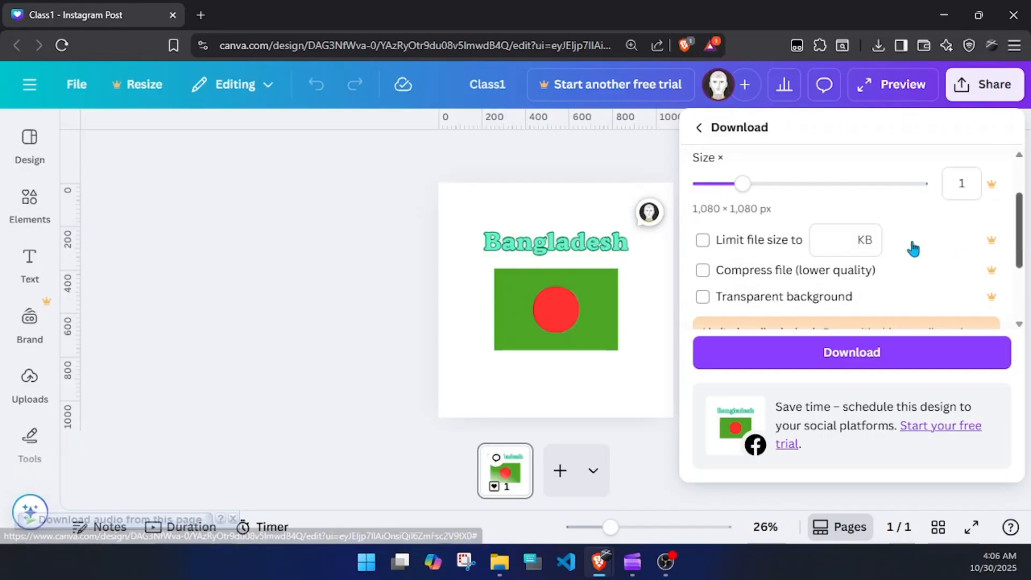
pyautogui.scroll(2, 920, 243)
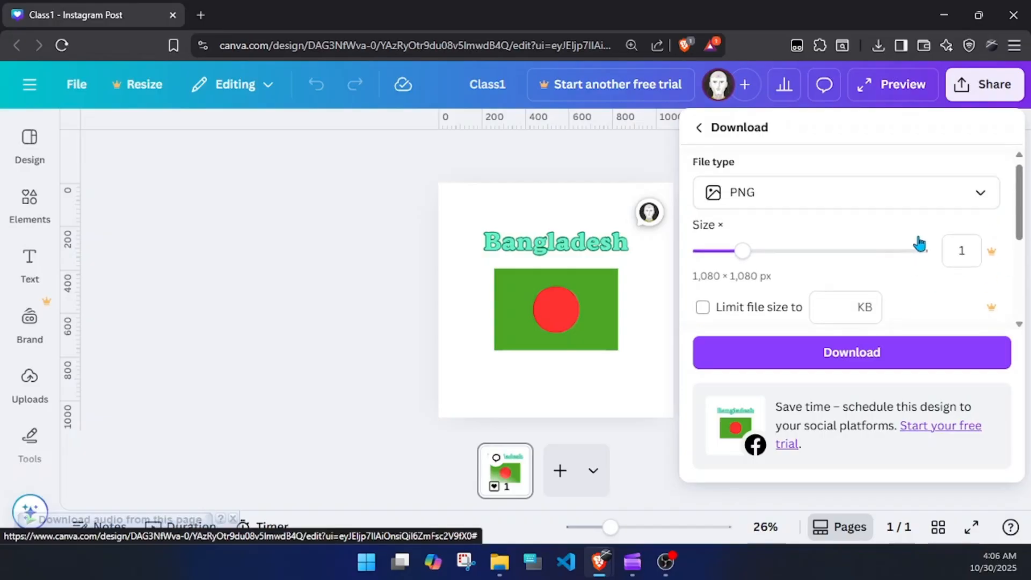
pyautogui.scroll(-2, 822, 253)
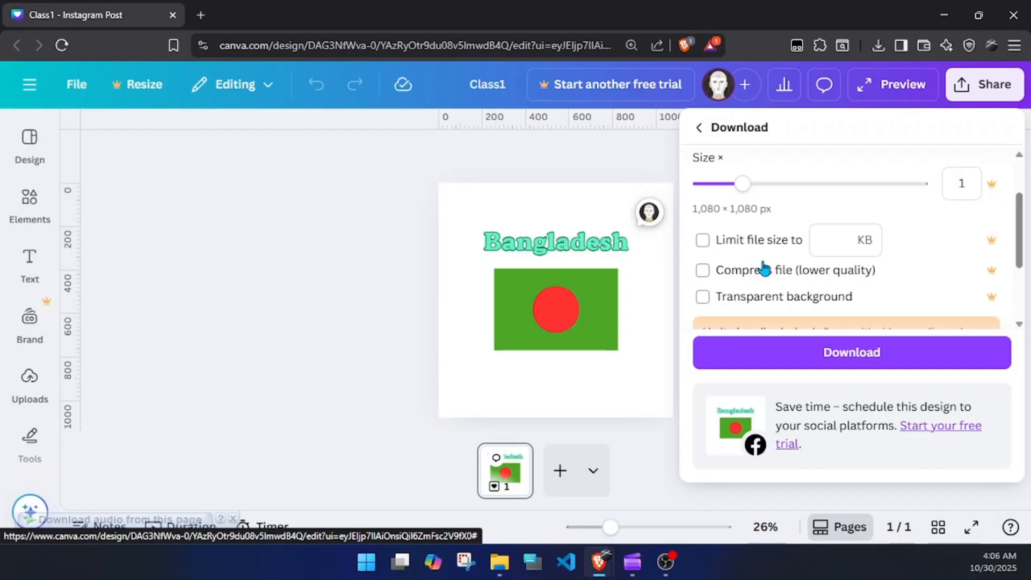
pyautogui.scroll(-2, 860, 263)
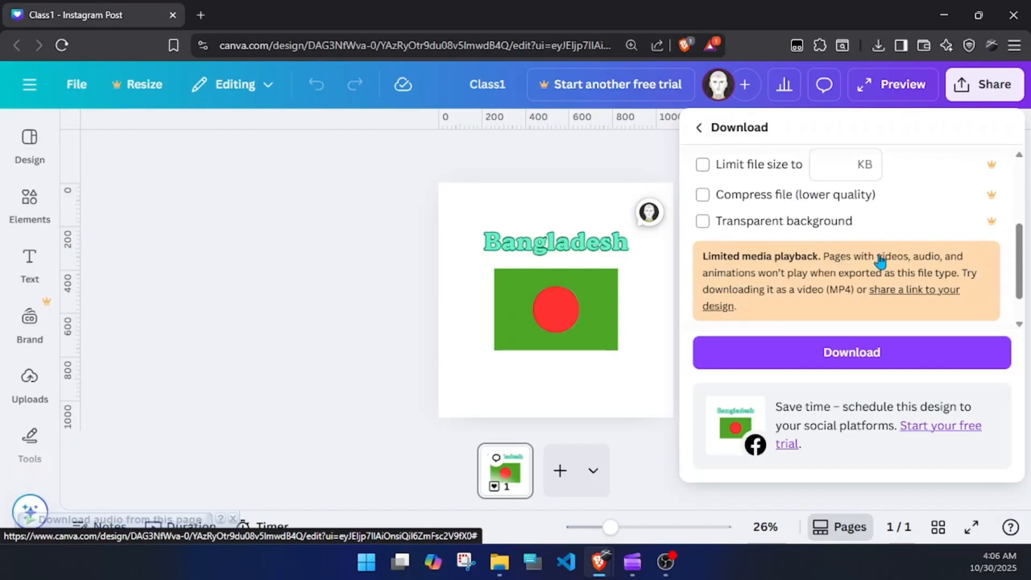
pyautogui.click(856, 357)
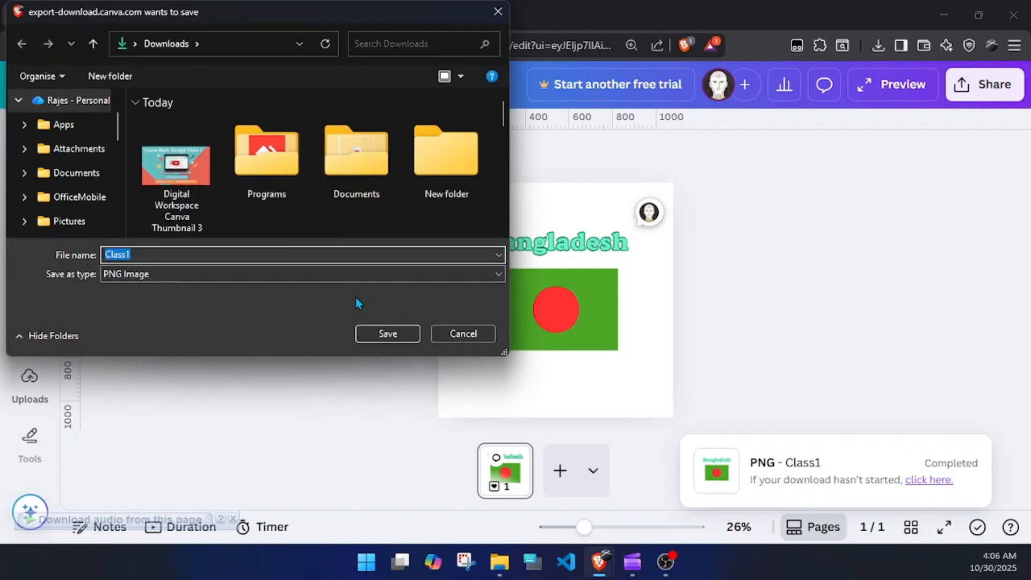
pyautogui.click(392, 329)
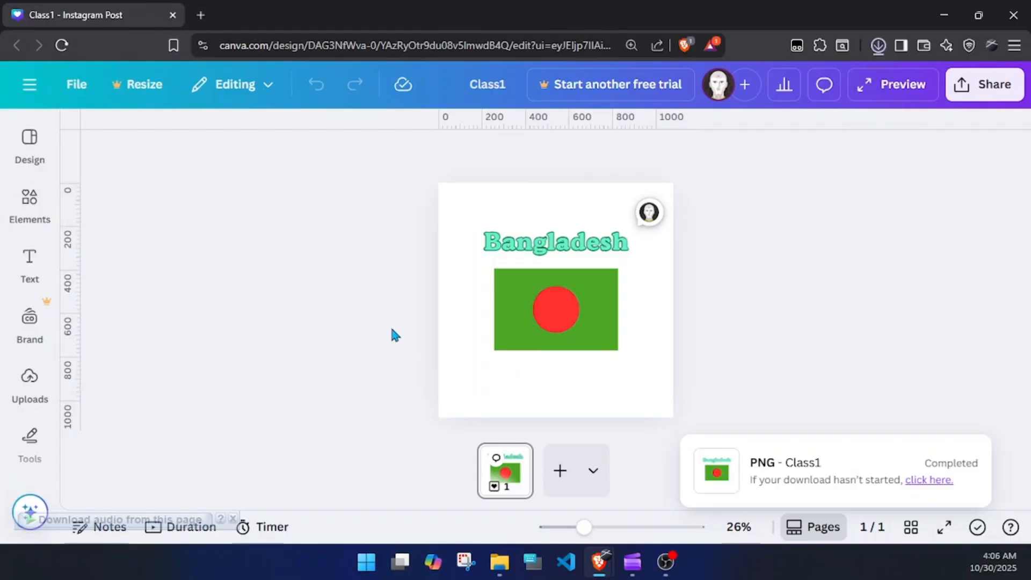